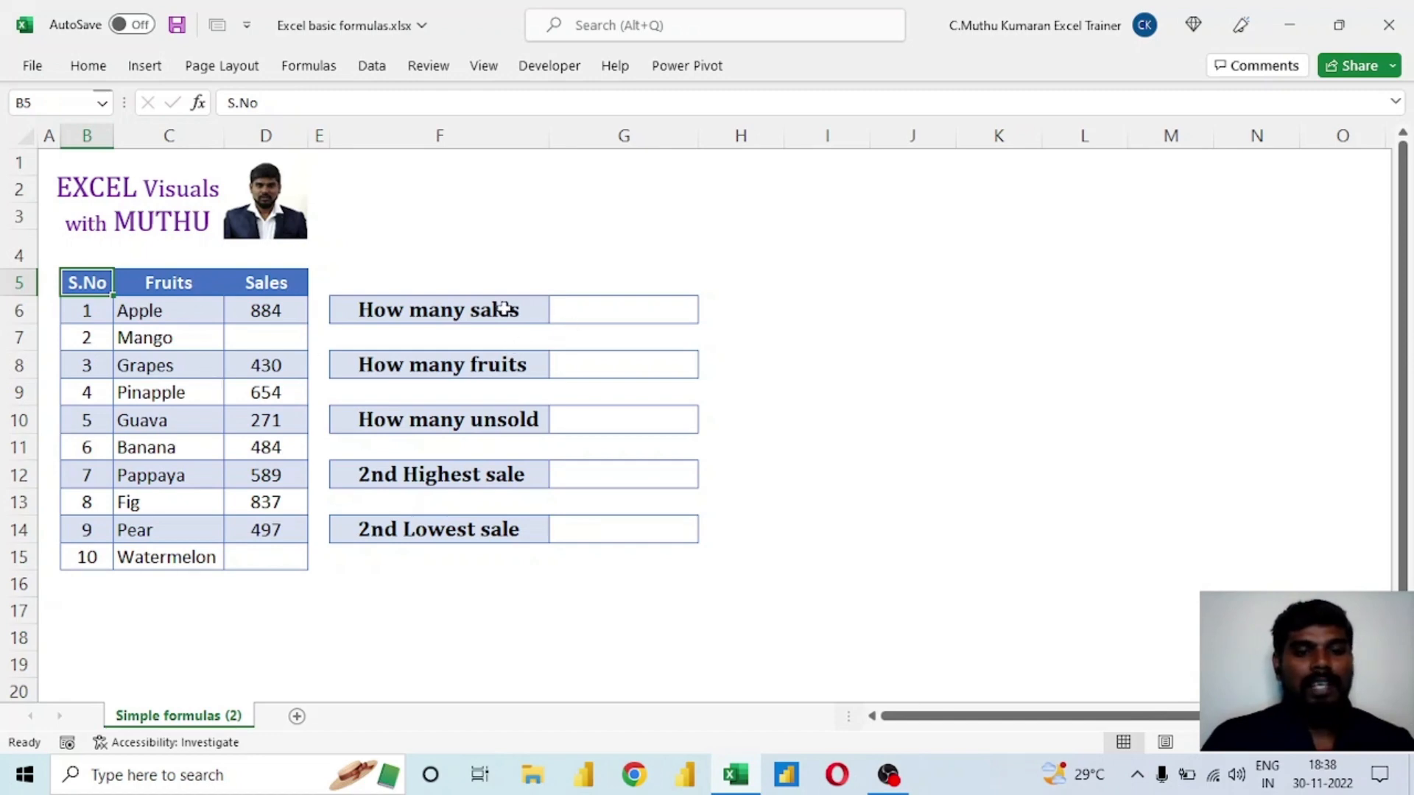
Count the sales entries with the formula =COUNT(D6:D15) in cell G6
left_click(583, 311)
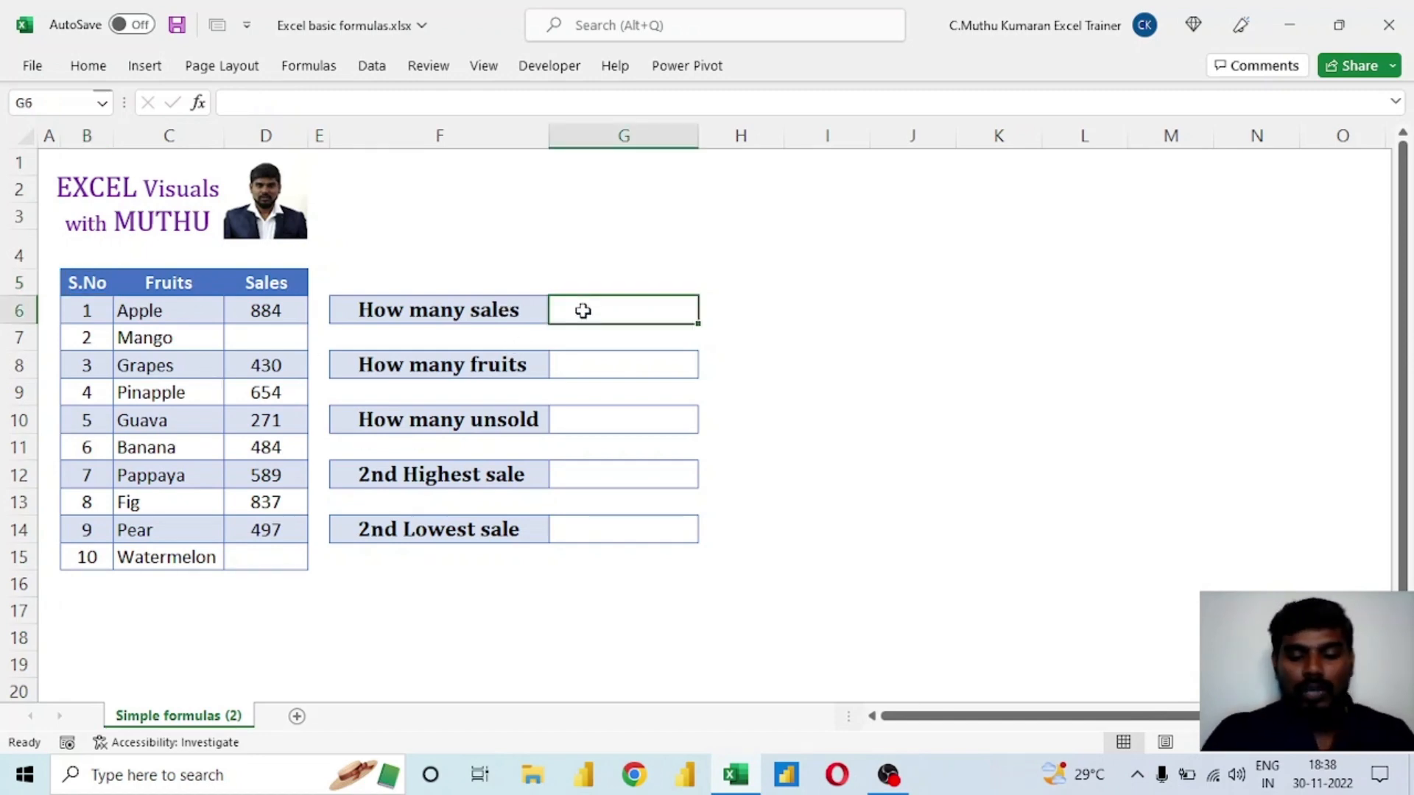
type("=count")
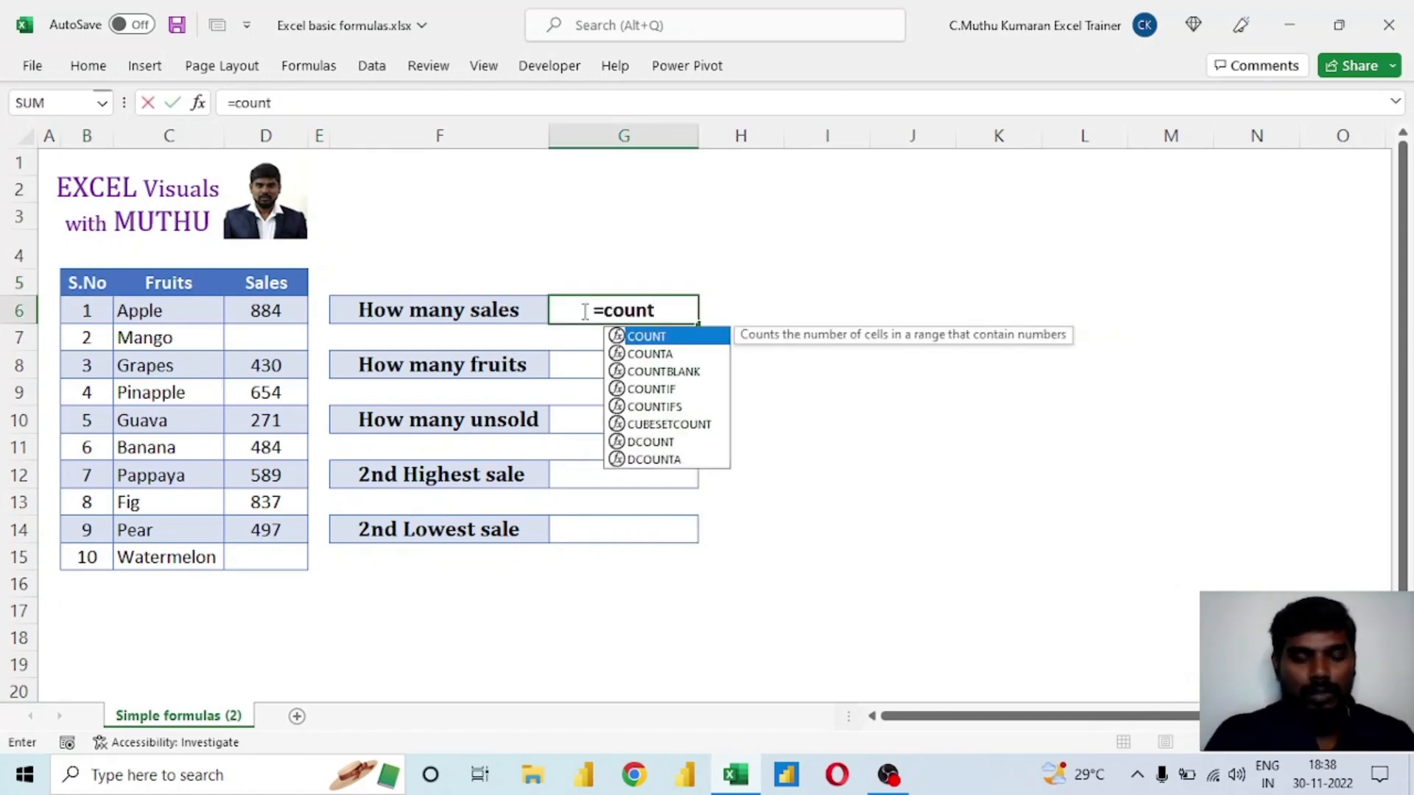
key("Tab")
left_click_drag(265, 308, 270, 554)
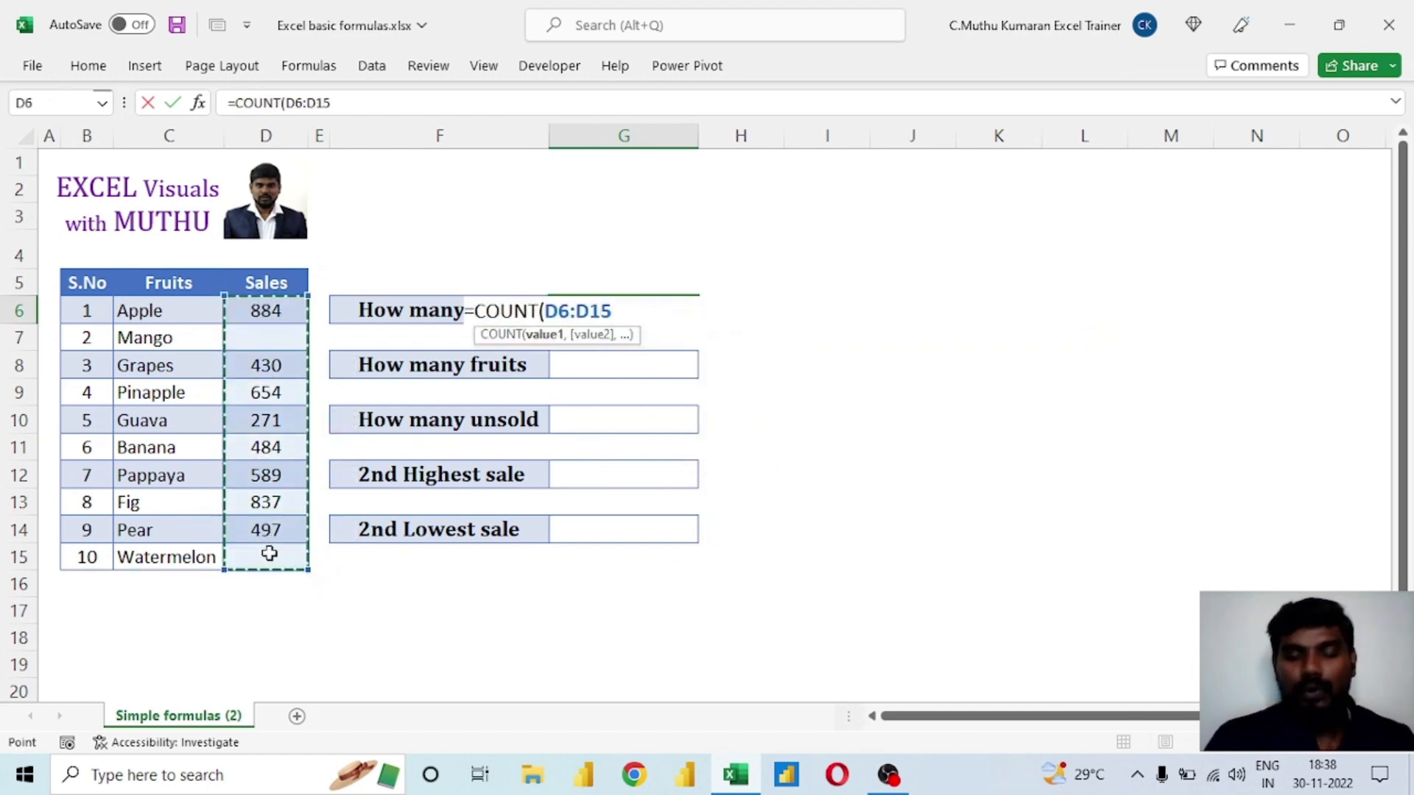
key("Return")
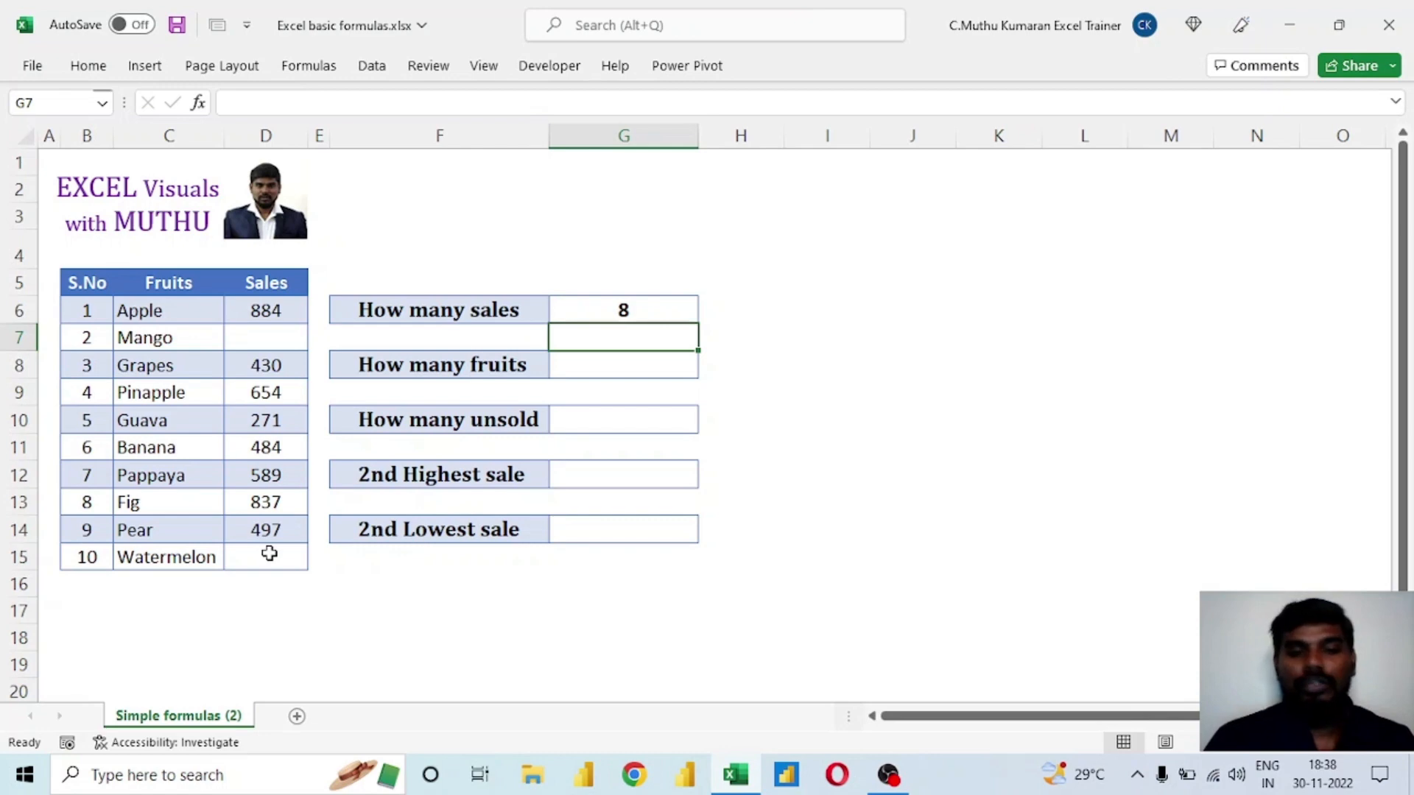
Try to count the fruits in cell G8 with =COUNT(D6:D15), and clear the cell again
left_click(591, 364)
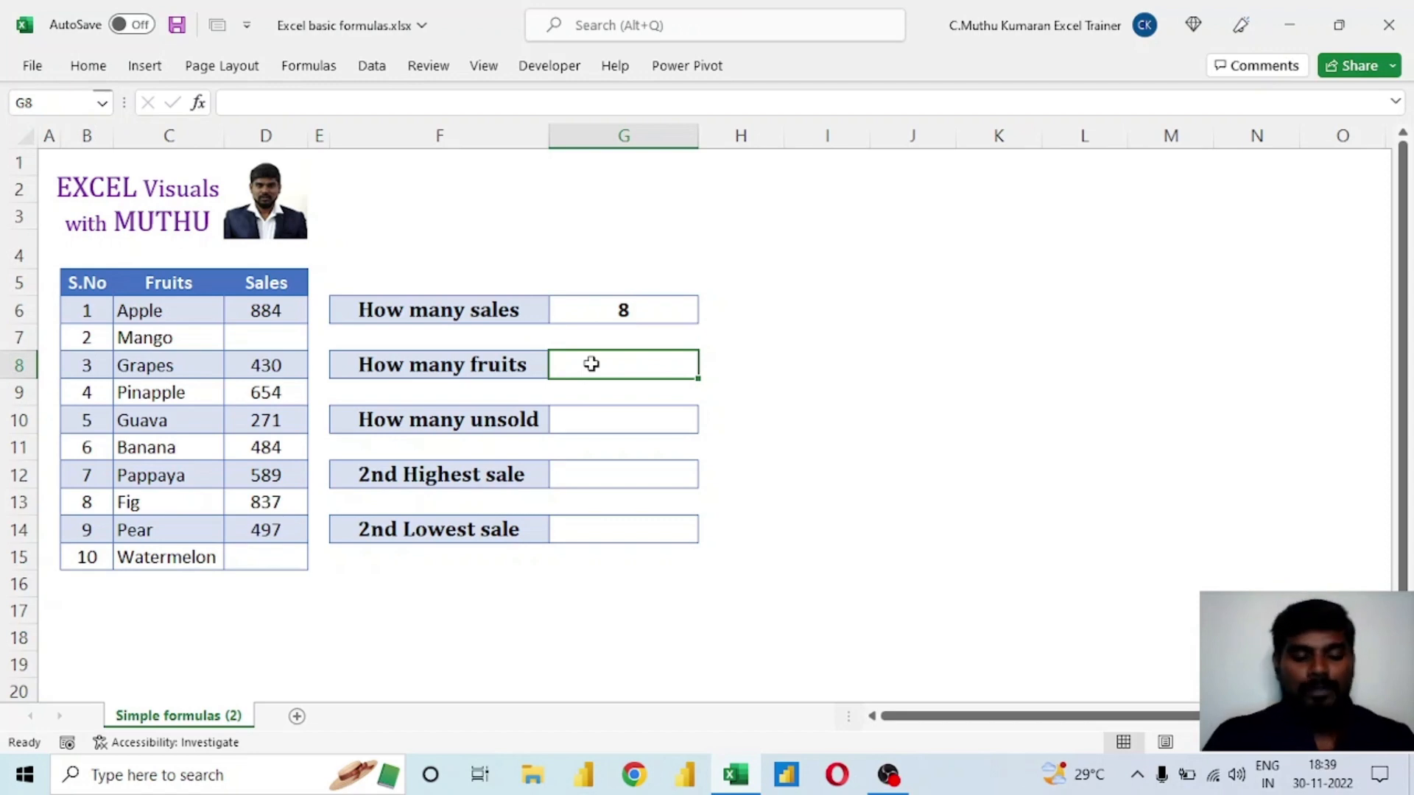
type("=")
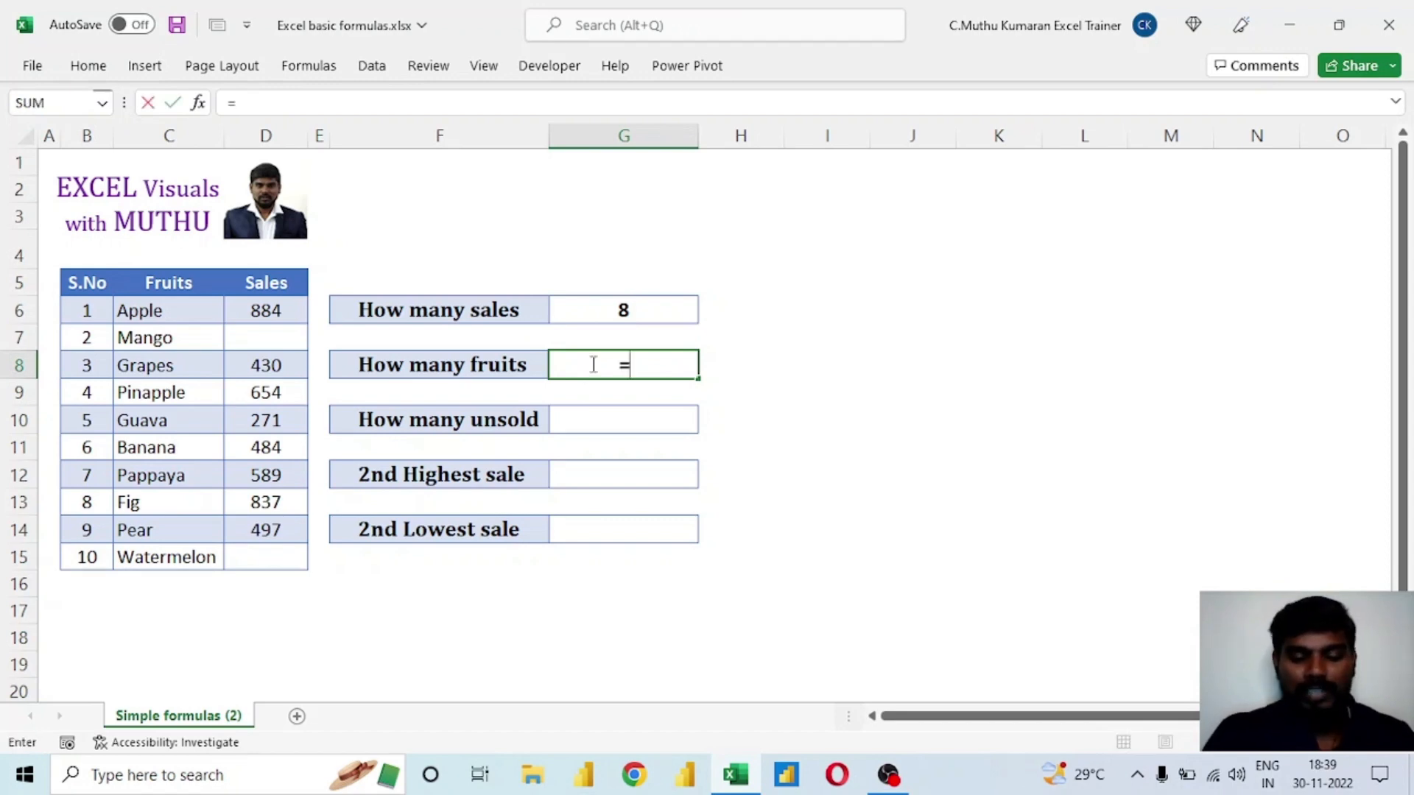
type("coun")
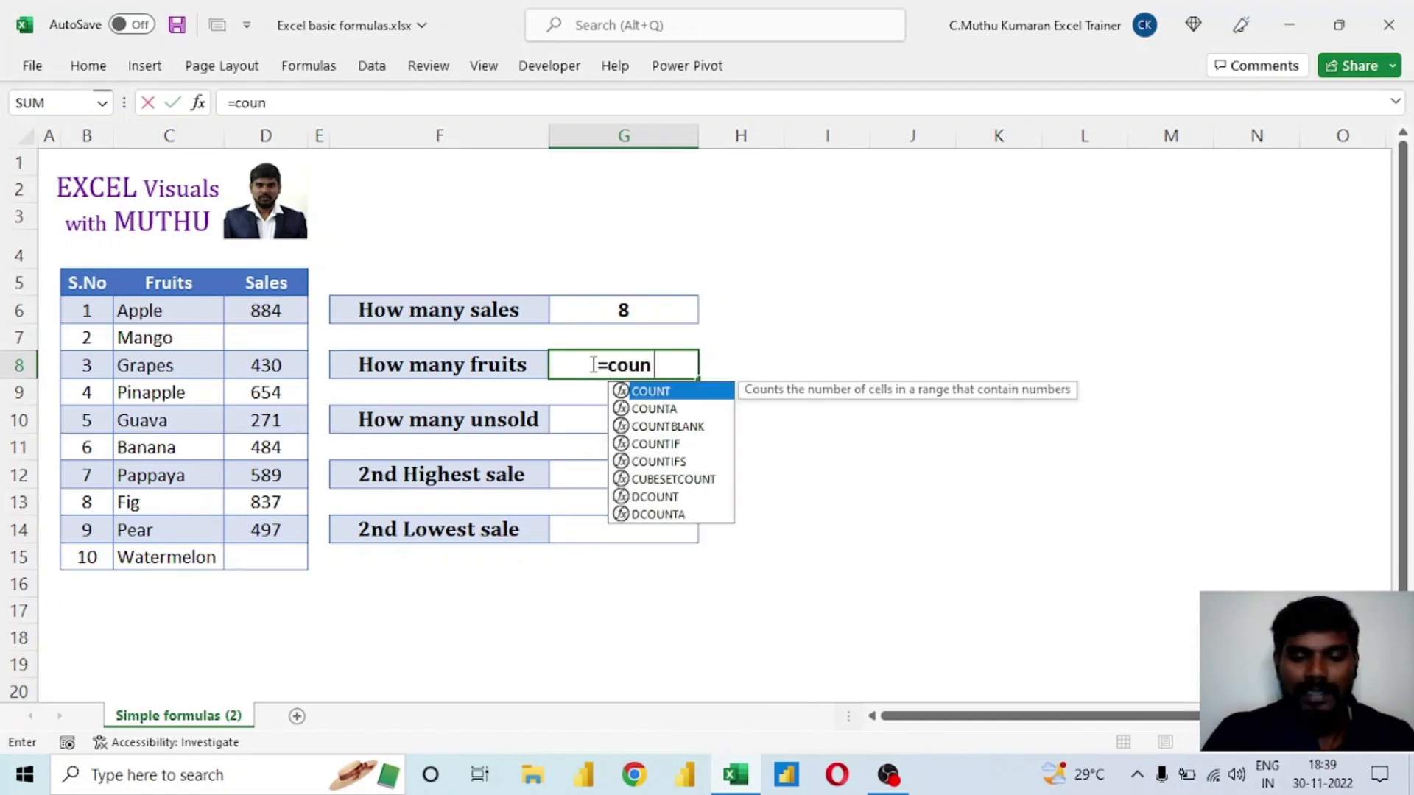
type("t")
key("Tab")
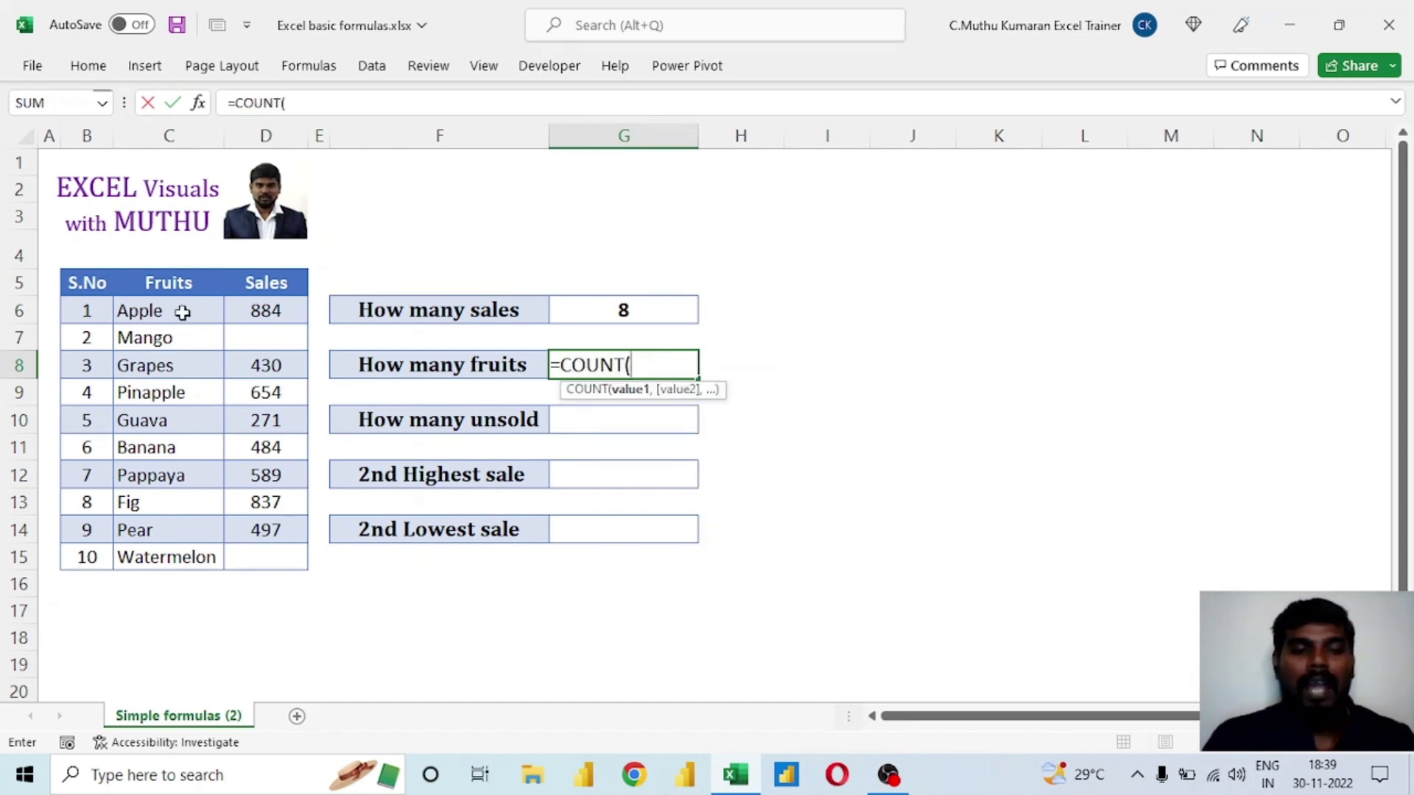
left_click_drag(258, 310, 268, 549)
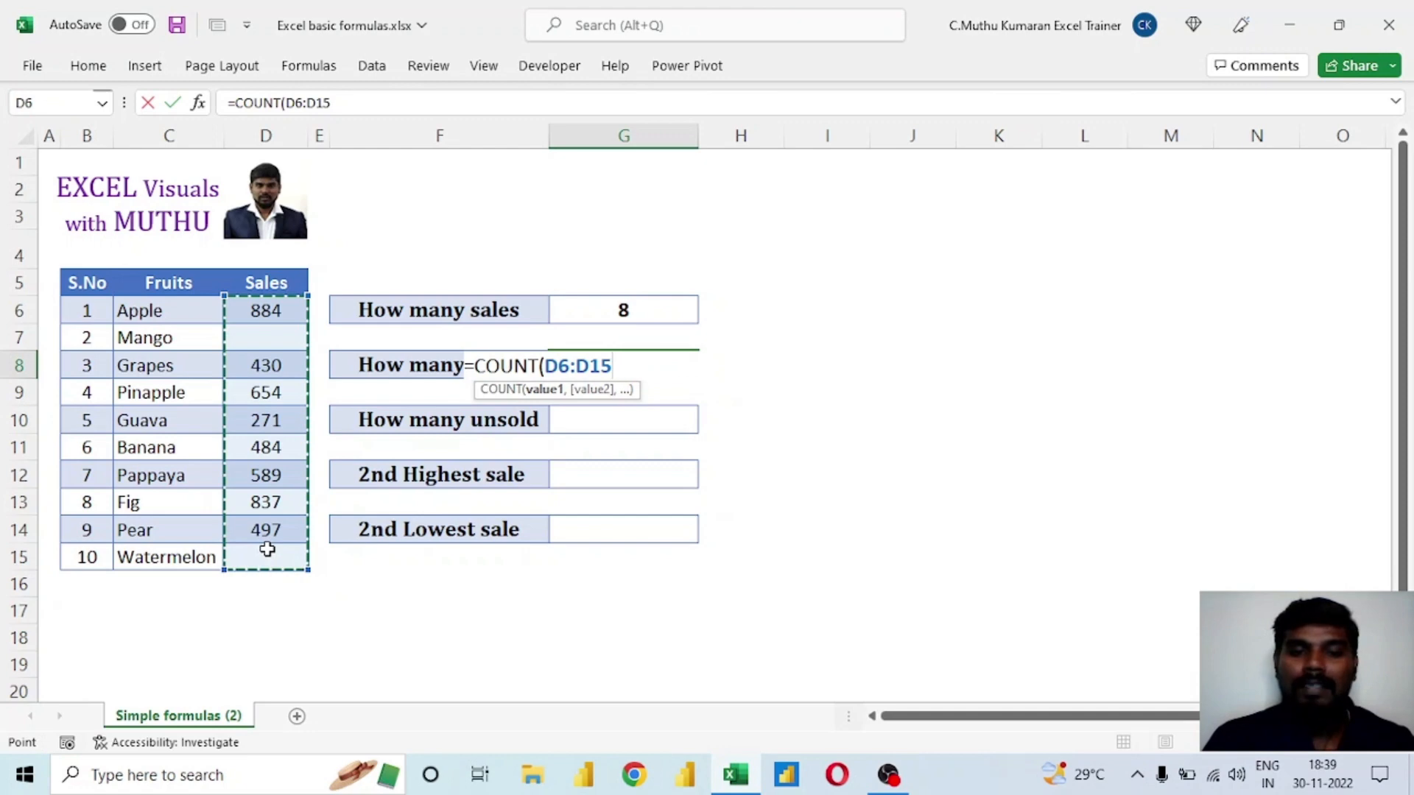
type(")")
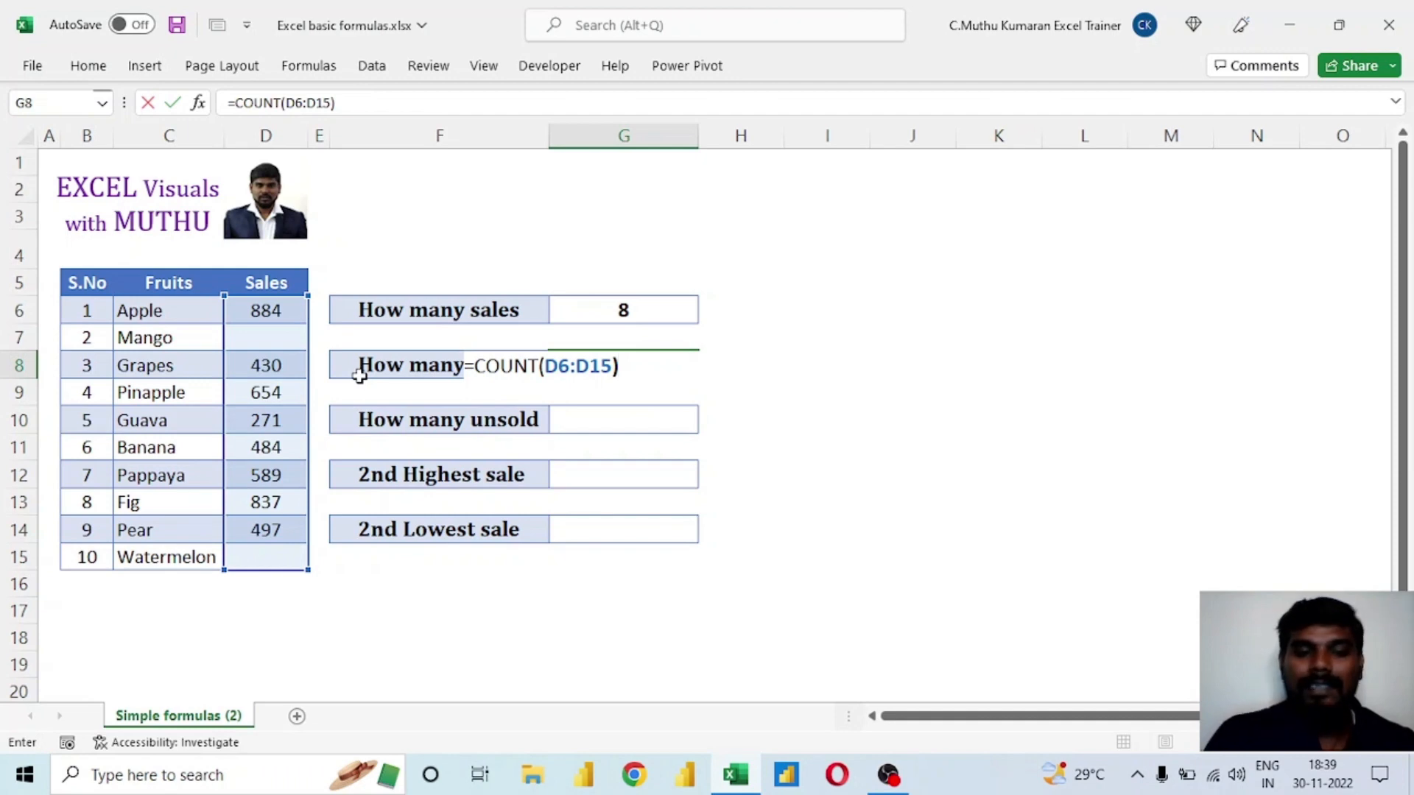
key("Return")
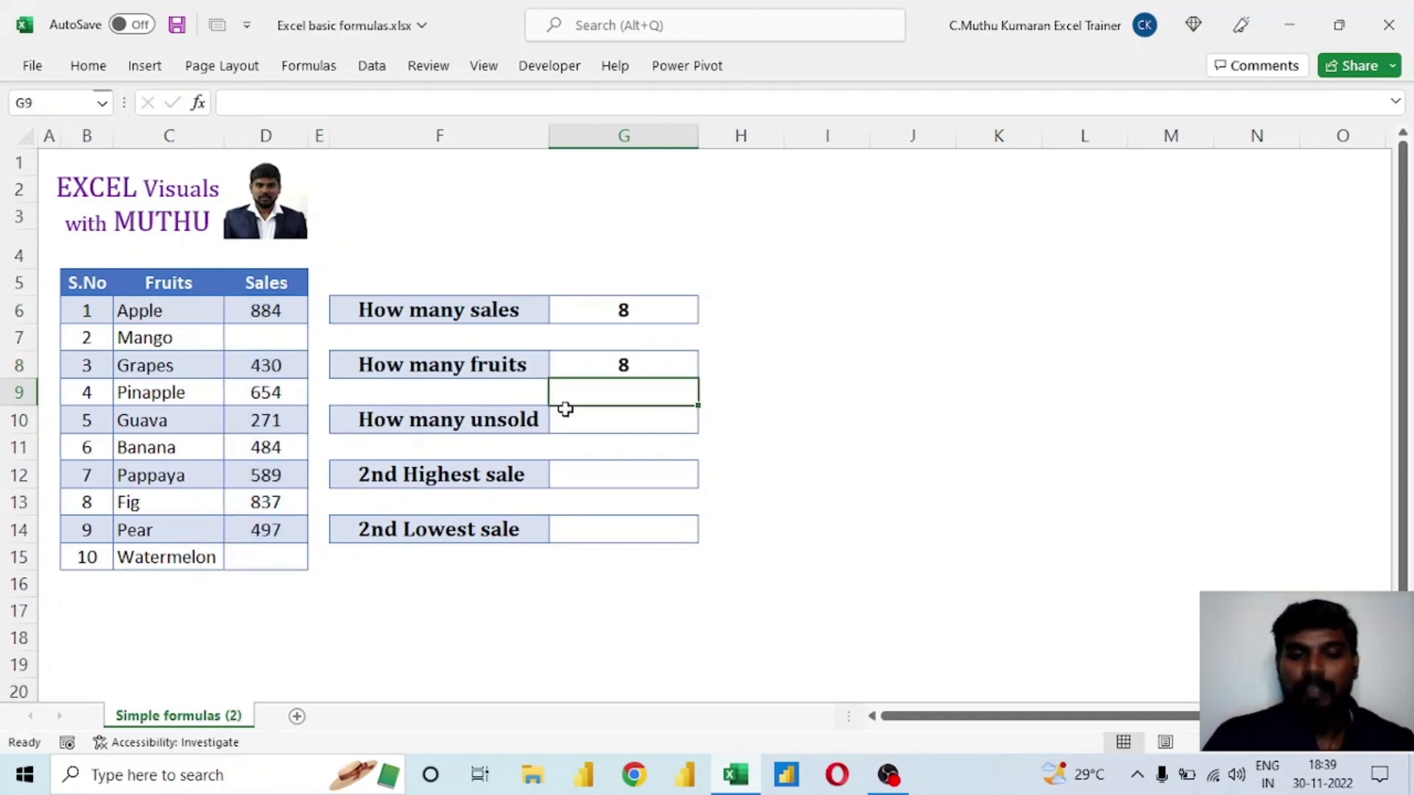
left_click(602, 366)
key("Delete")
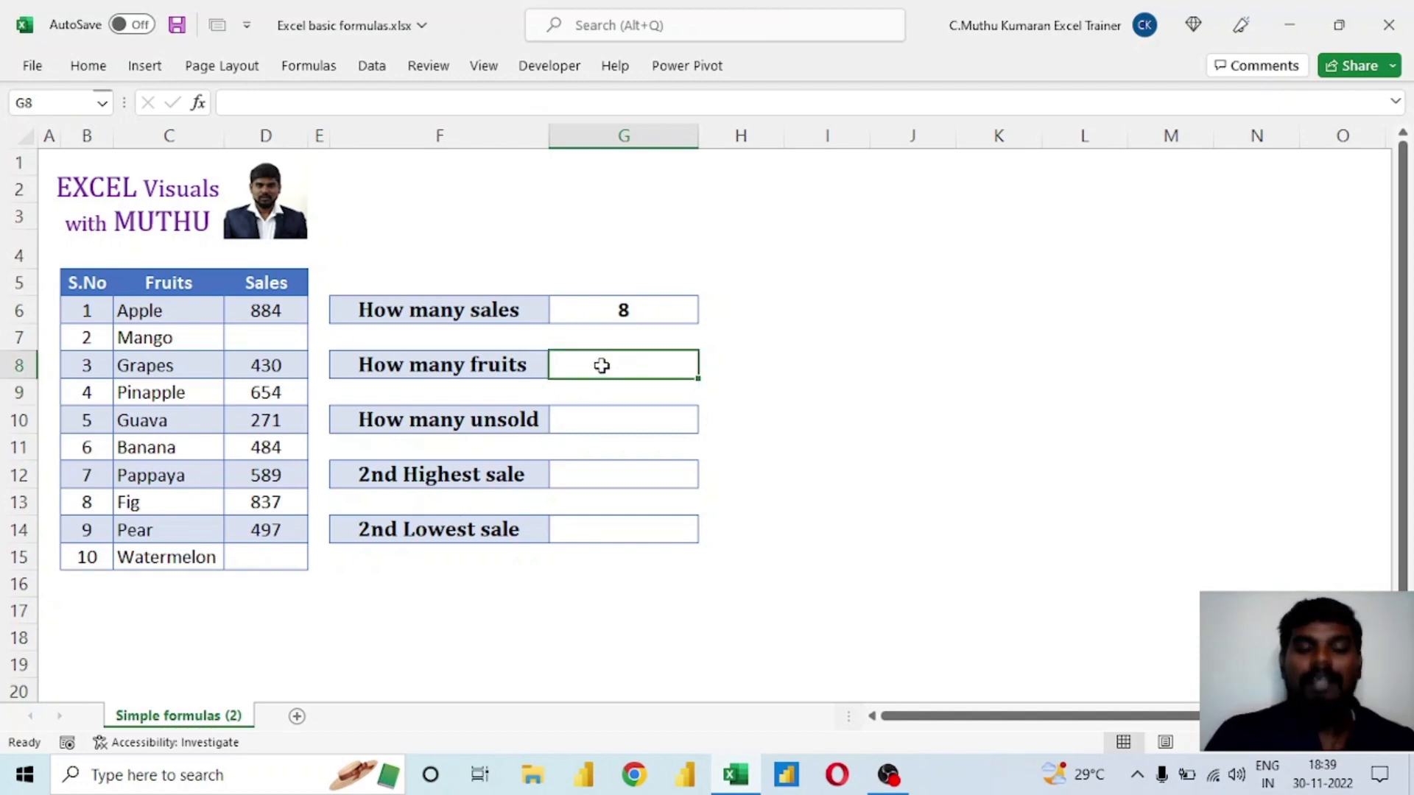
Try to count the fruit names with the formula =COUNT(C6:C15) in cell G8
left_click_drag(187, 313, 191, 547)
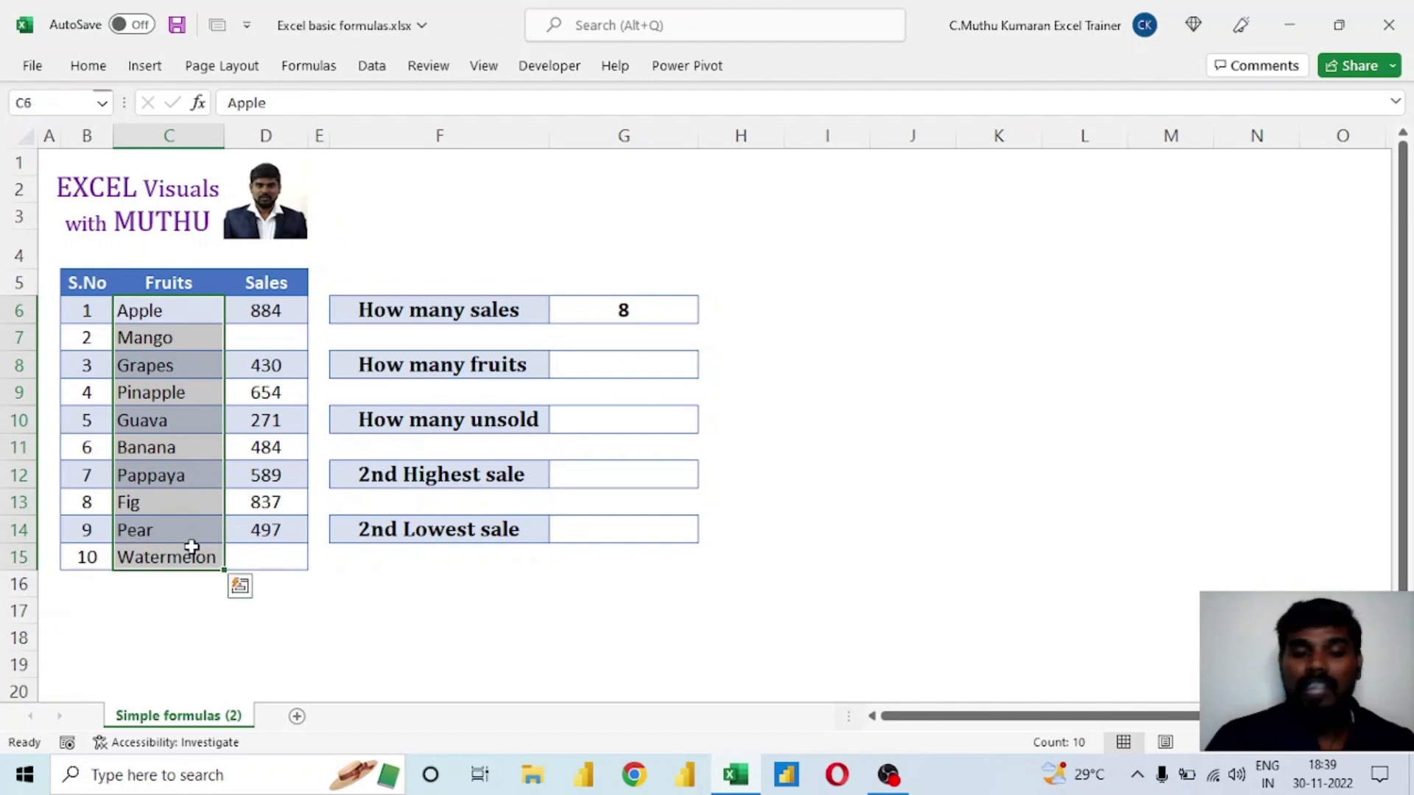
left_click(615, 363)
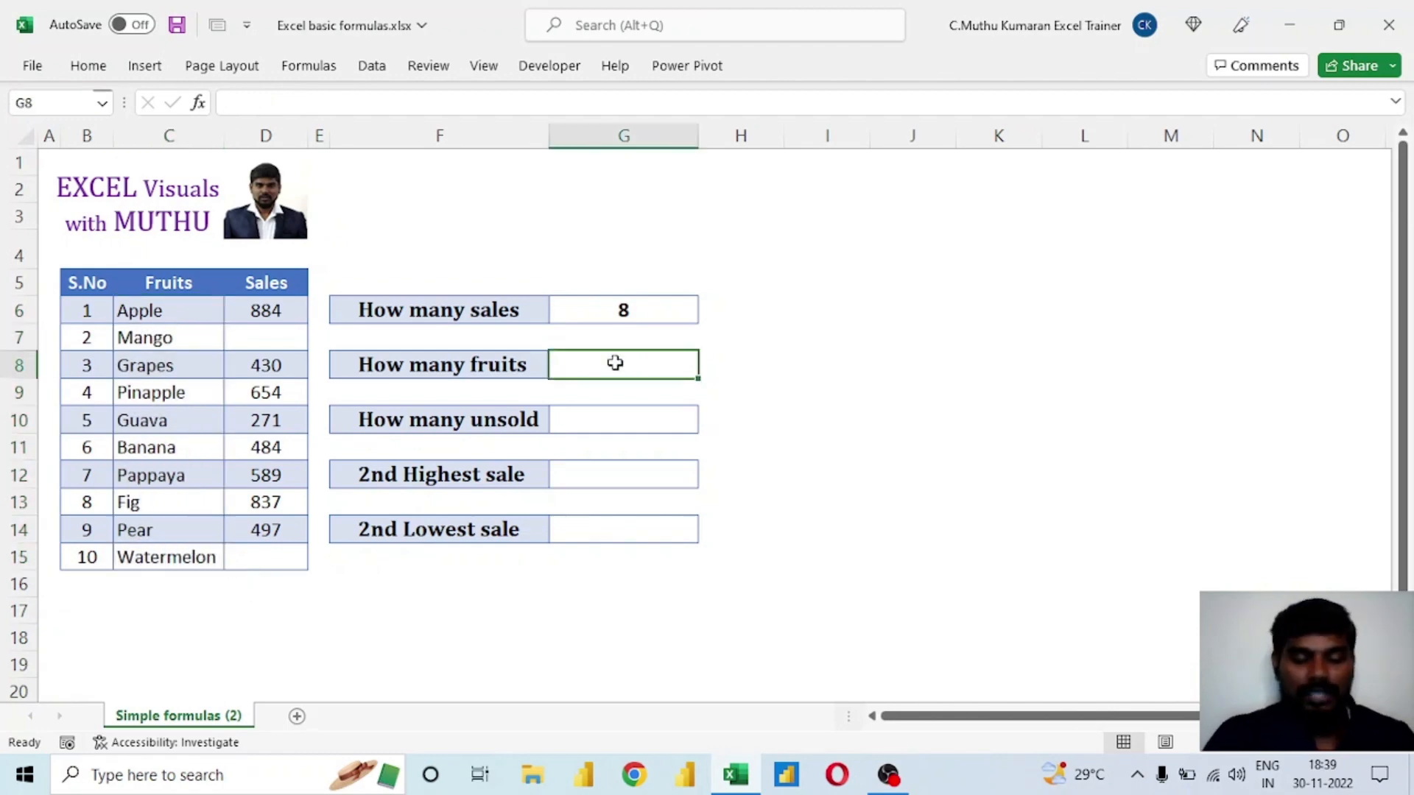
type("=coun")
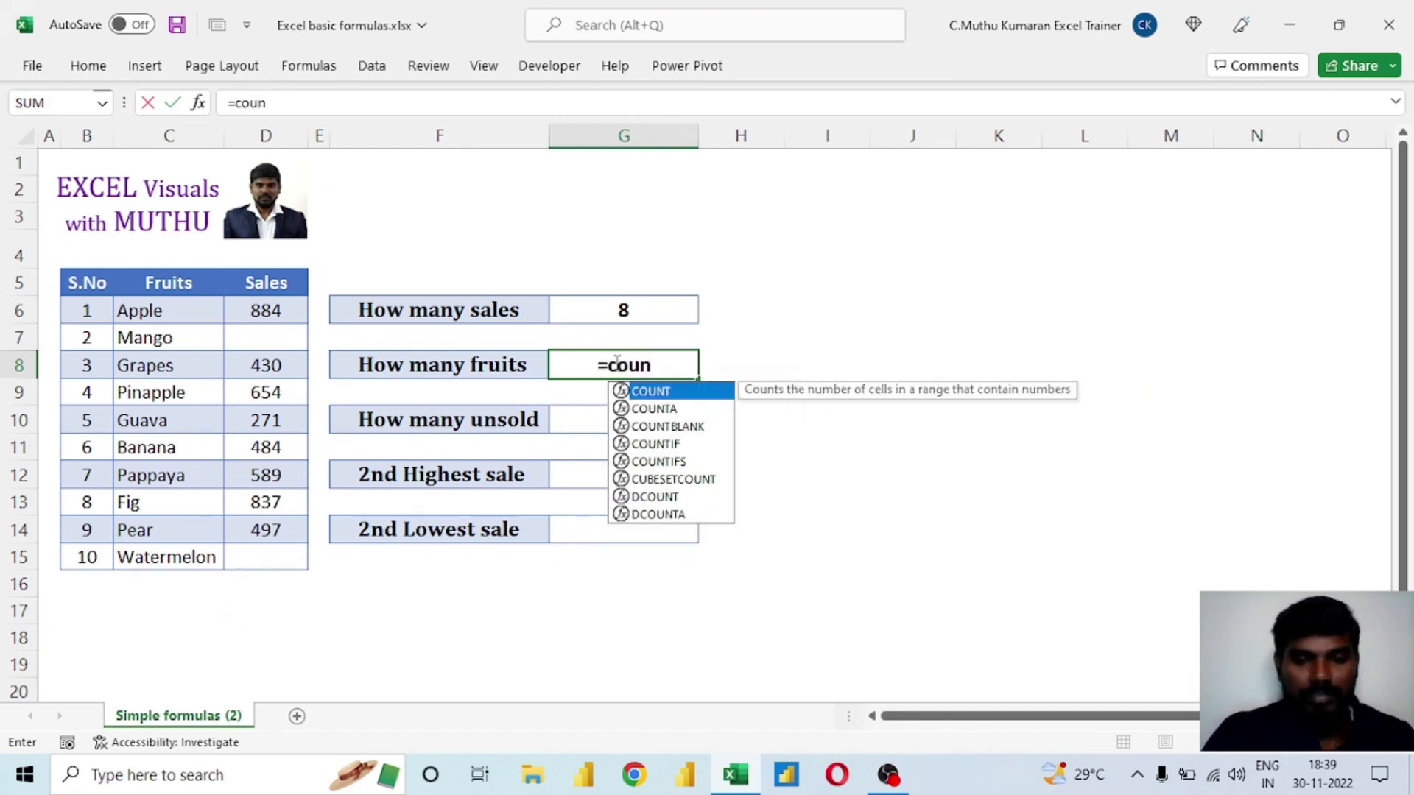
type("t")
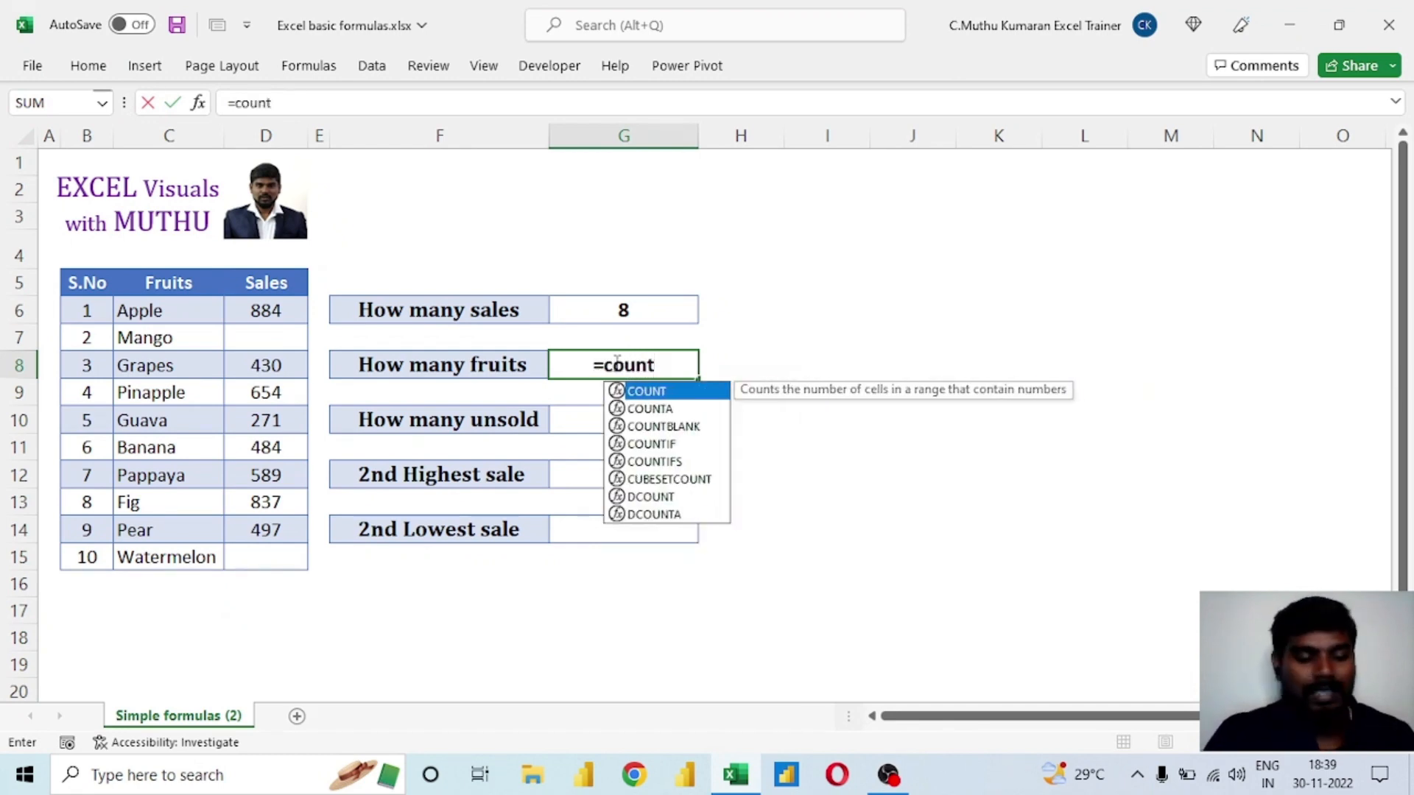
key("Tab")
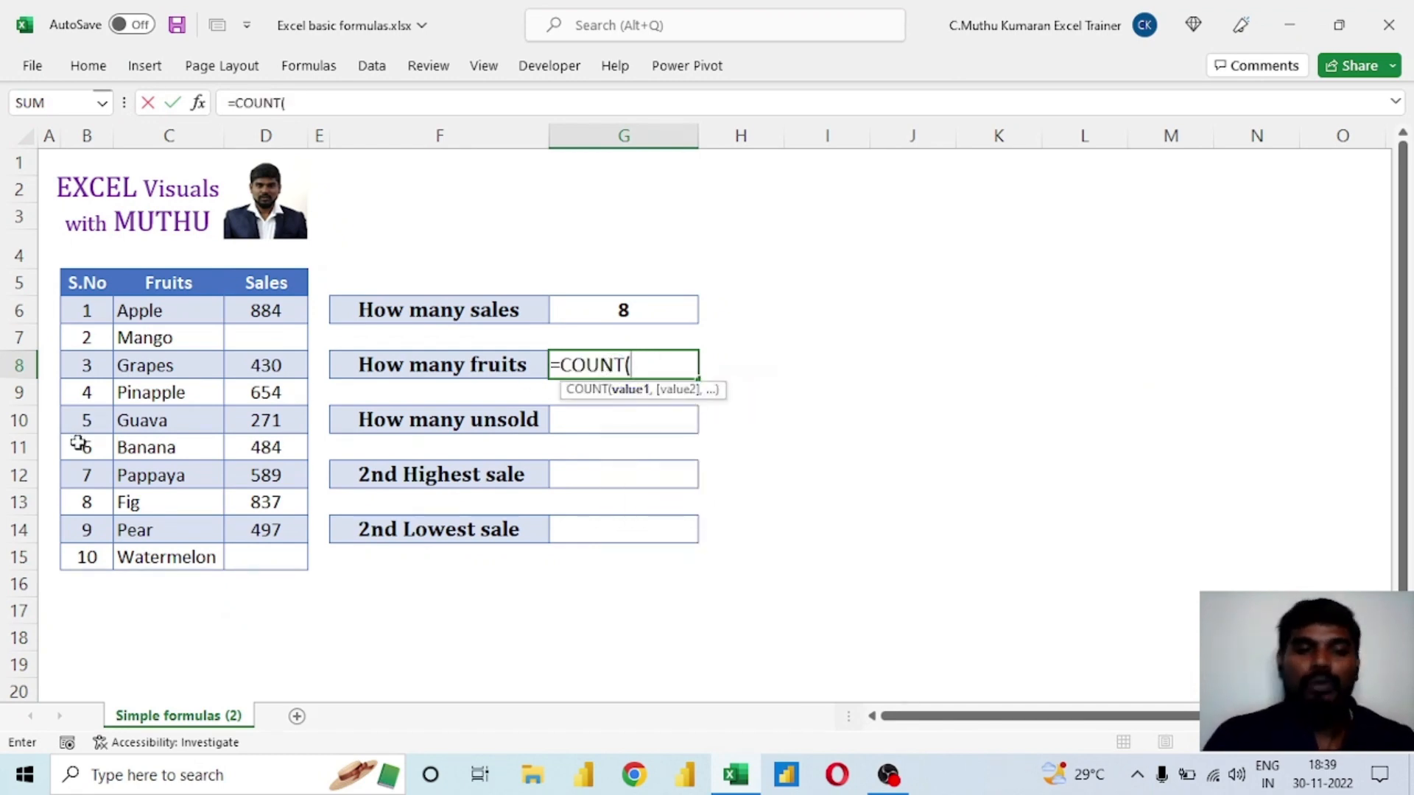
left_click_drag(184, 284, 197, 552)
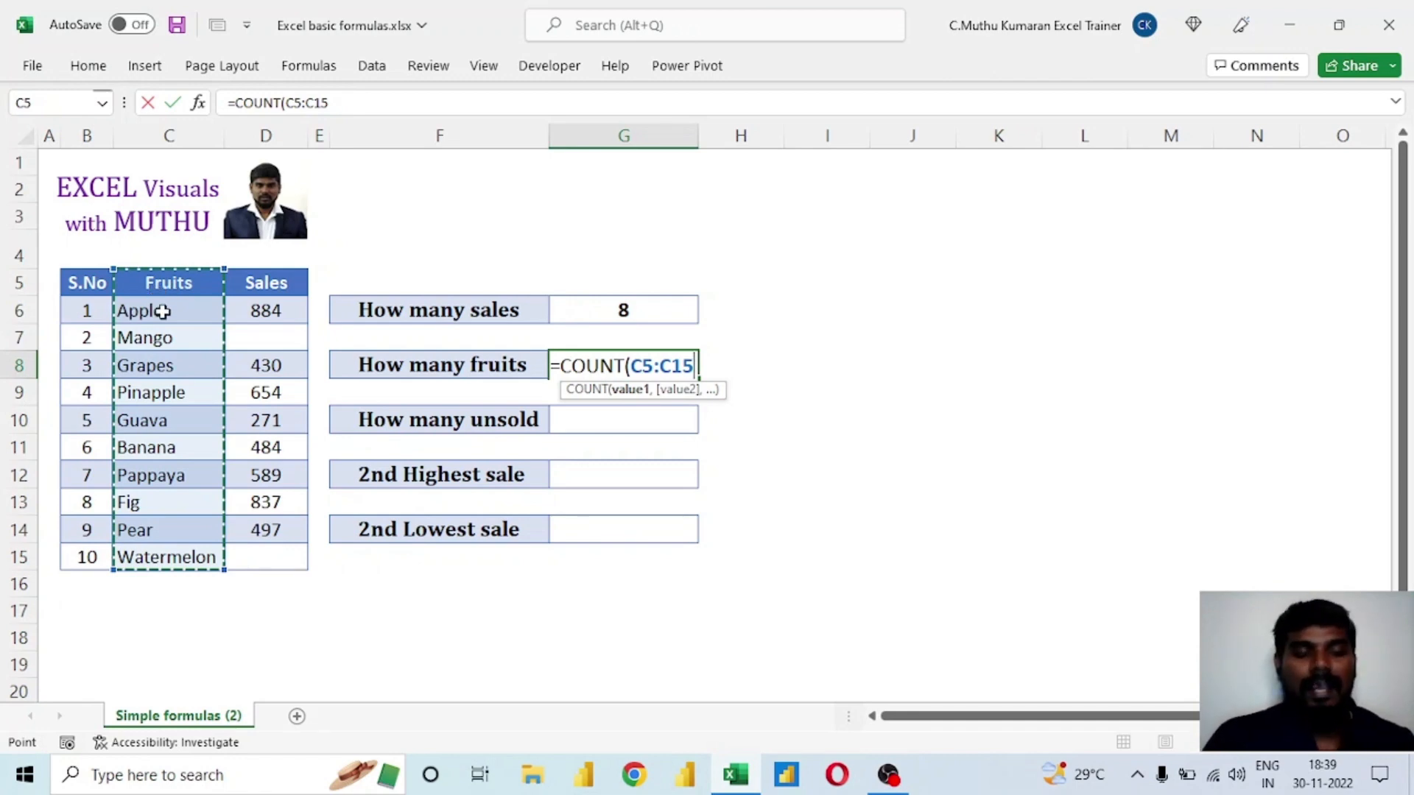
left_click_drag(157, 311, 191, 558)
type(")")
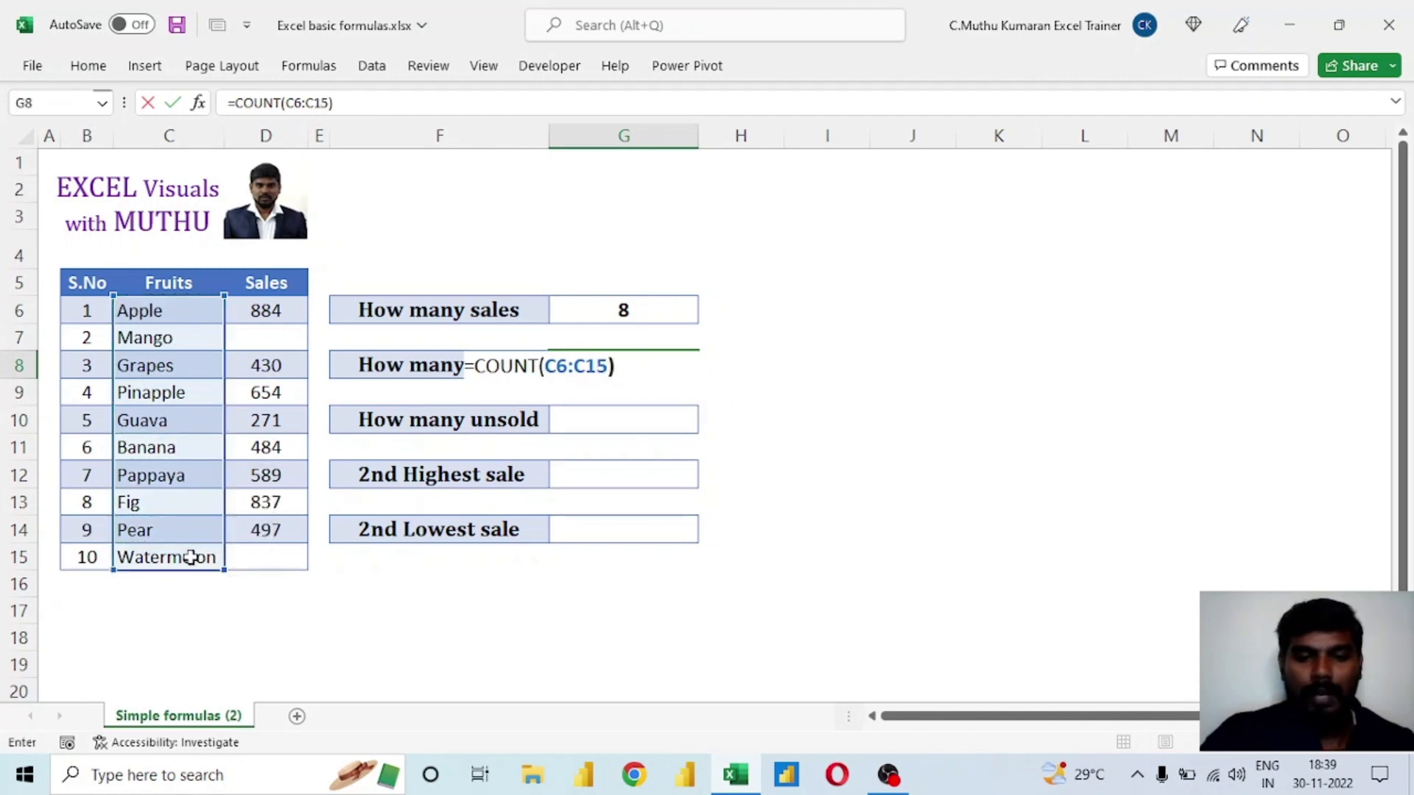
key("Return")
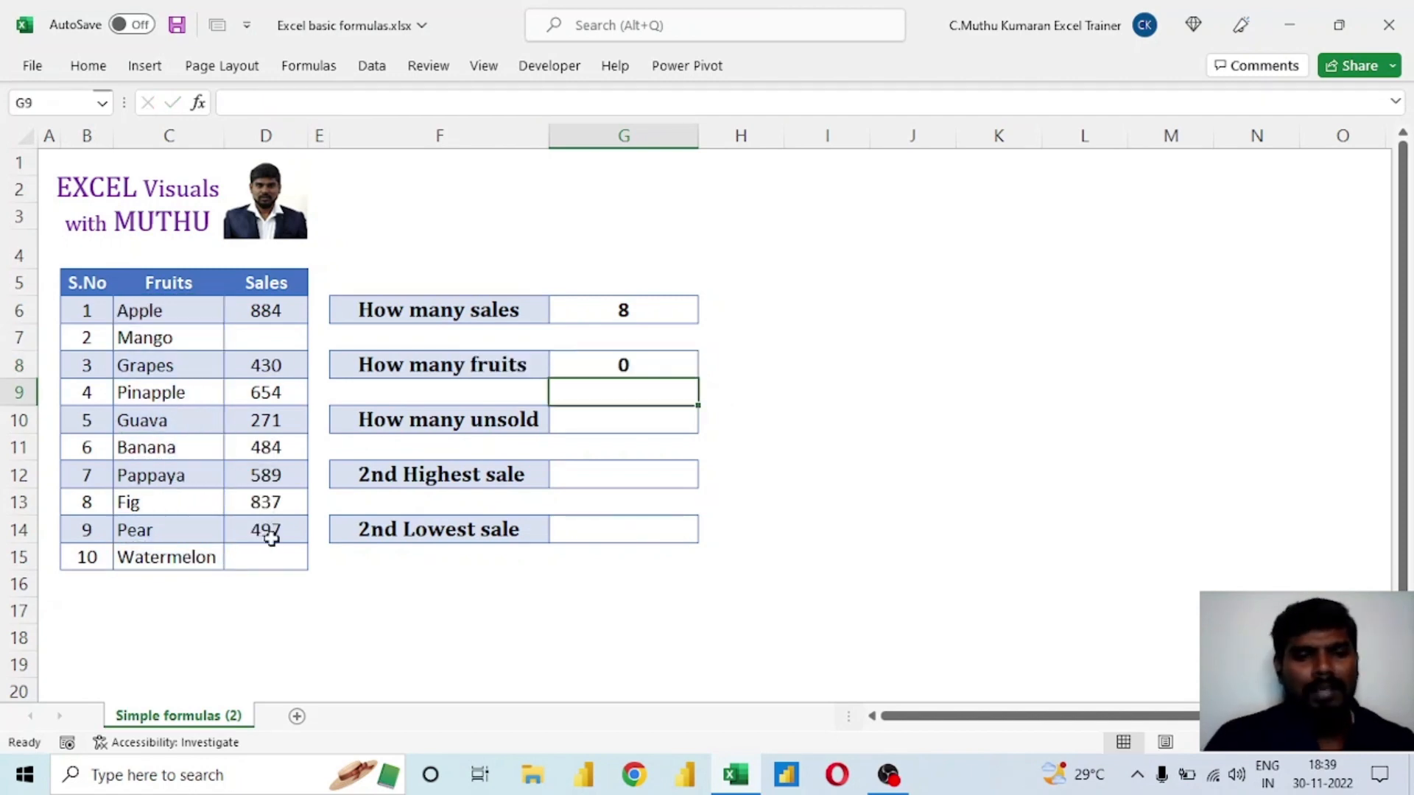
Examine which ranges the COUNT formulas in cells G6 and G8 refer to
left_click(653, 312)
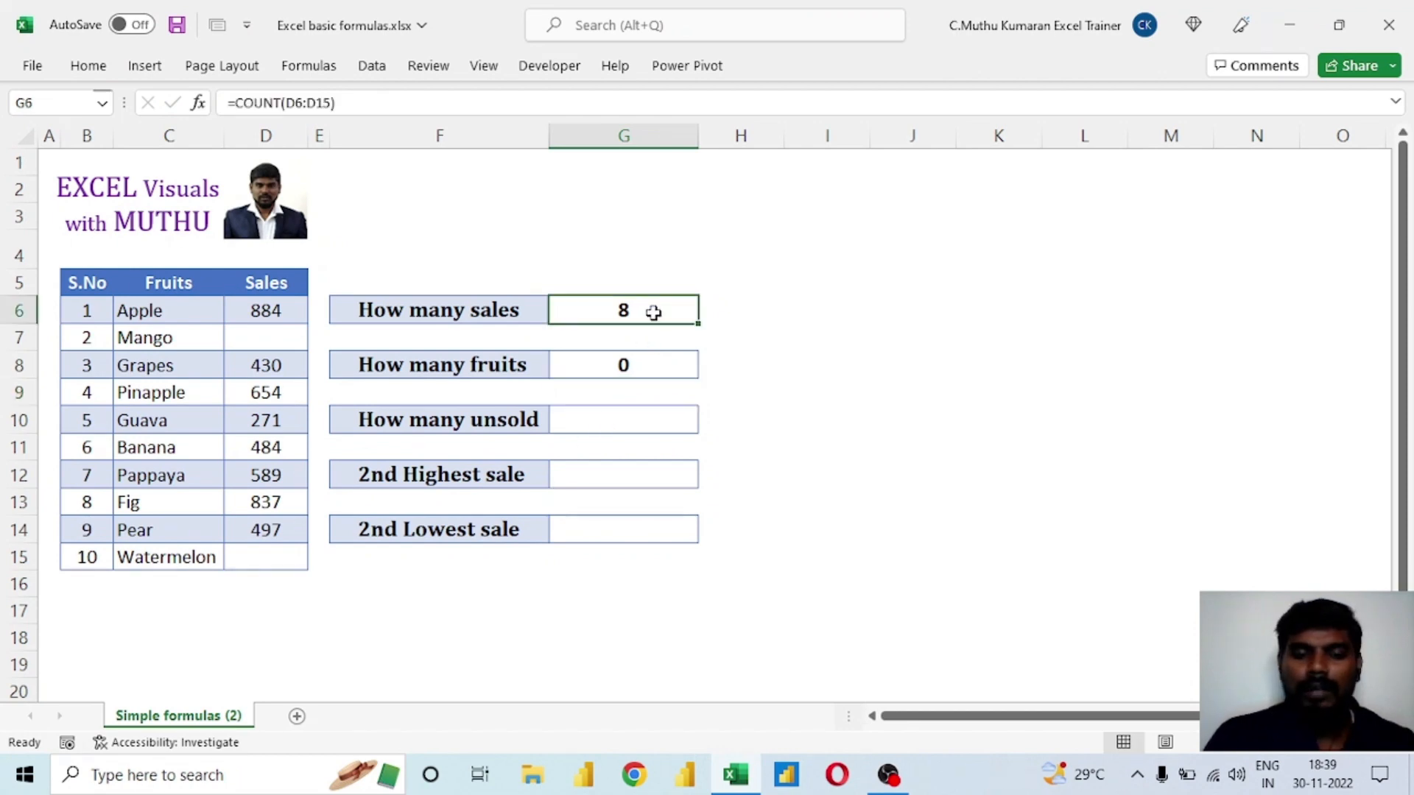
double_click(652, 312)
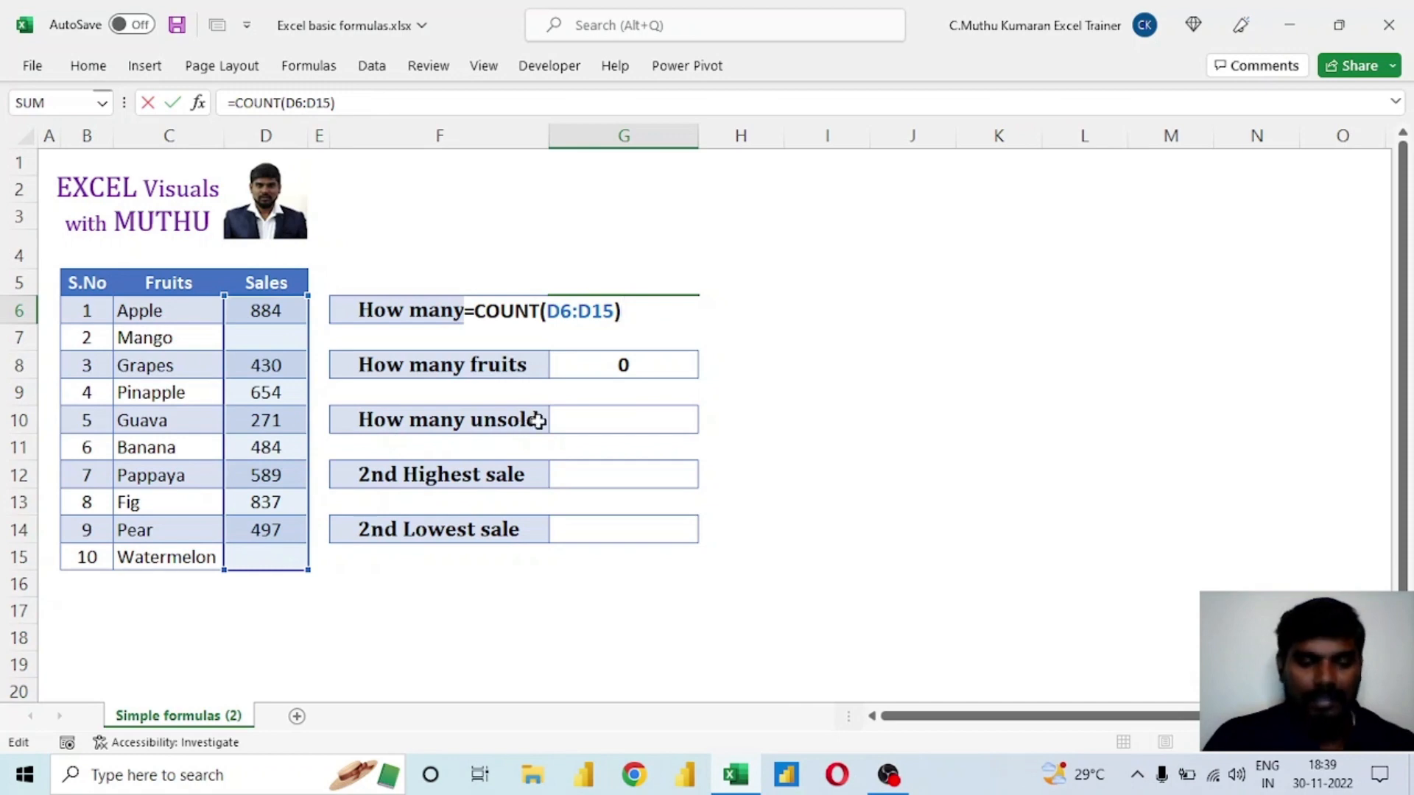
key("Return")
left_click(597, 365)
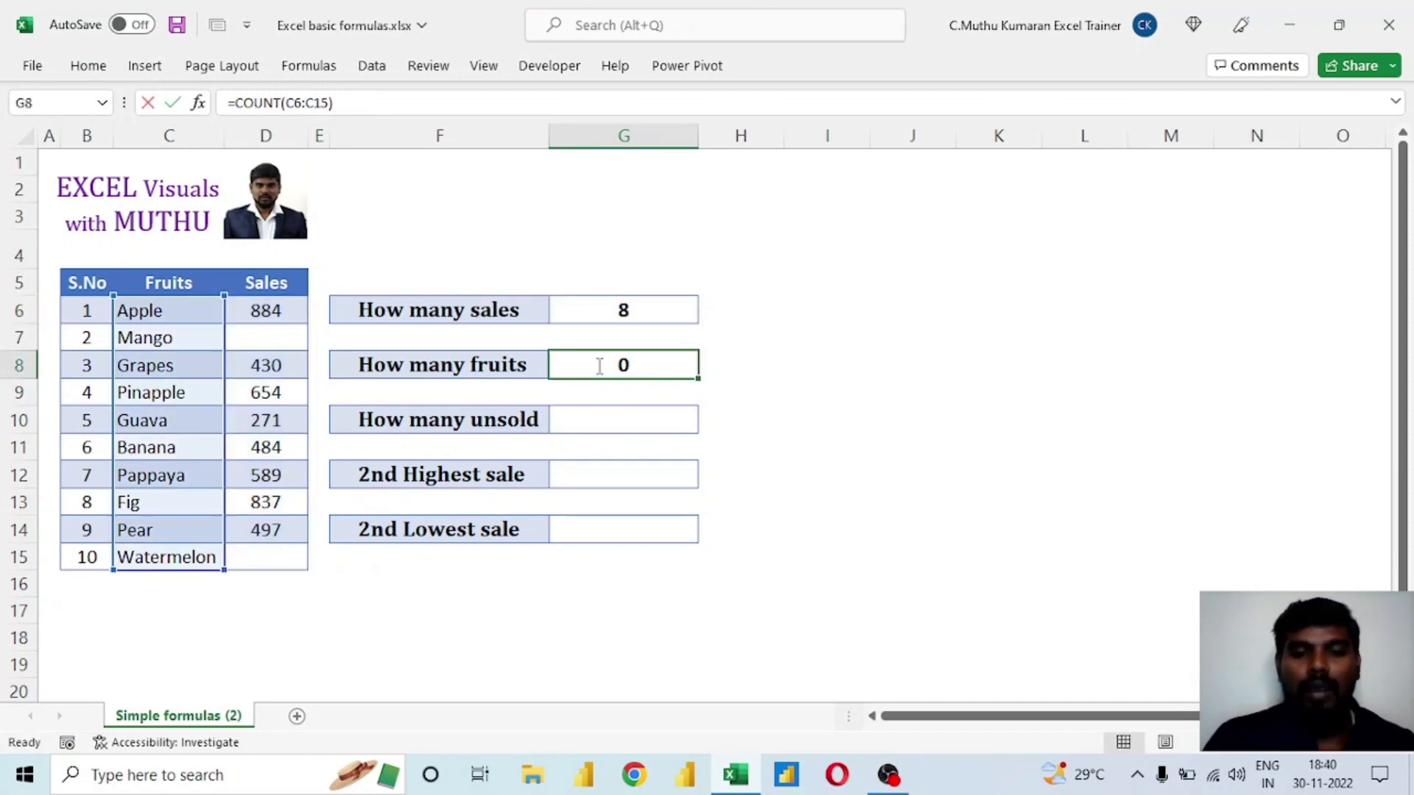
double_click(597, 365)
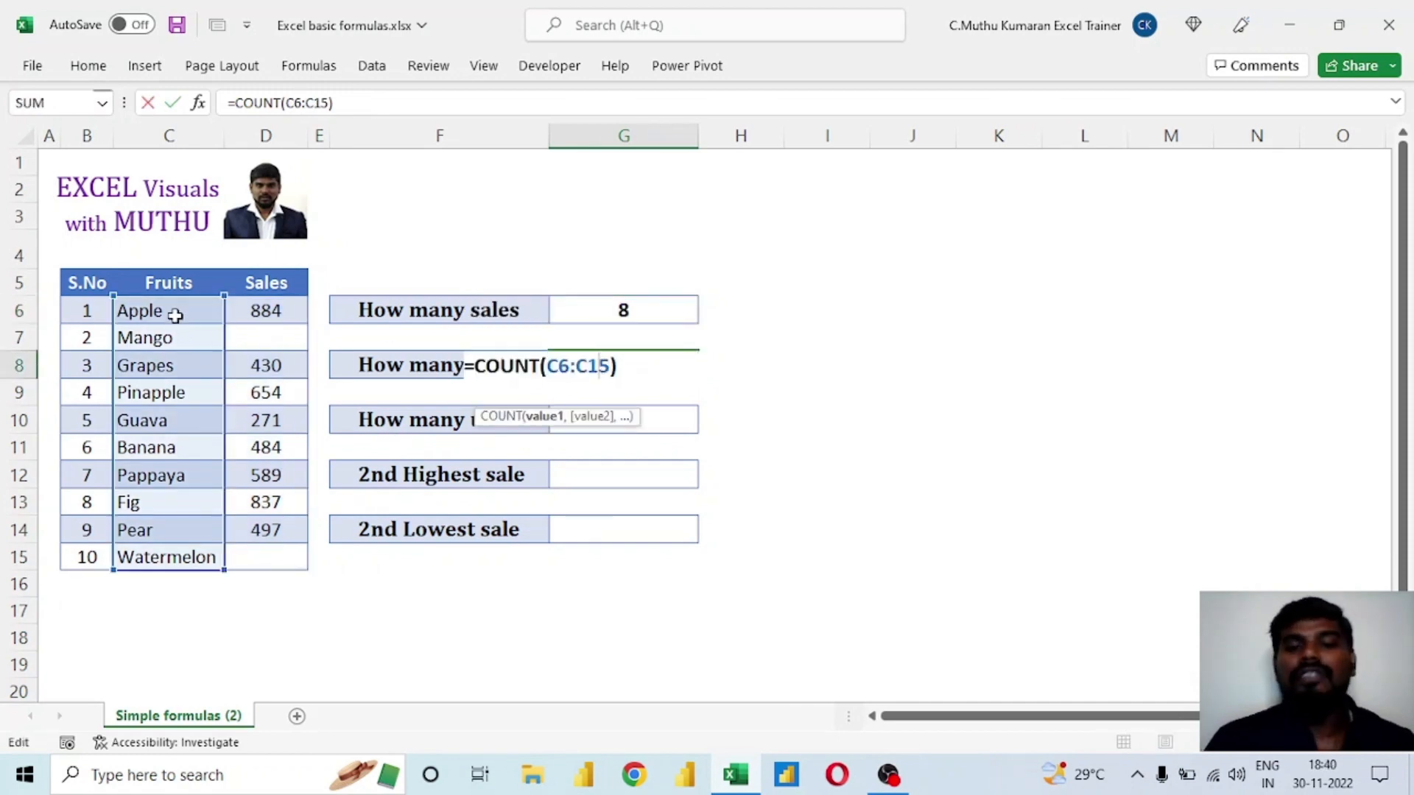
key("Escape")
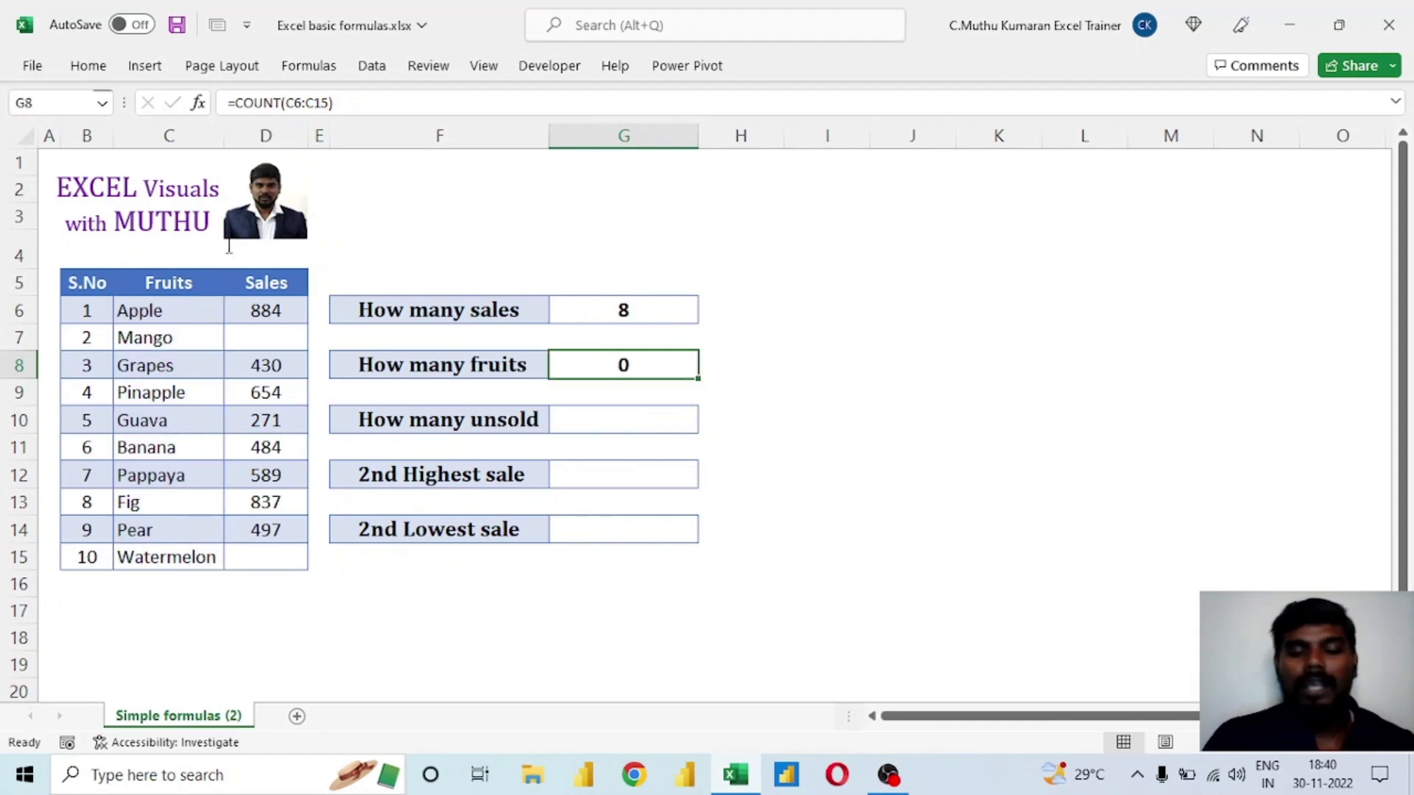
Read the description of the COUNT function by starting a formula in F2, discard it, and check the Fruits column's entries
left_click(571, 207)
left_click(493, 197)
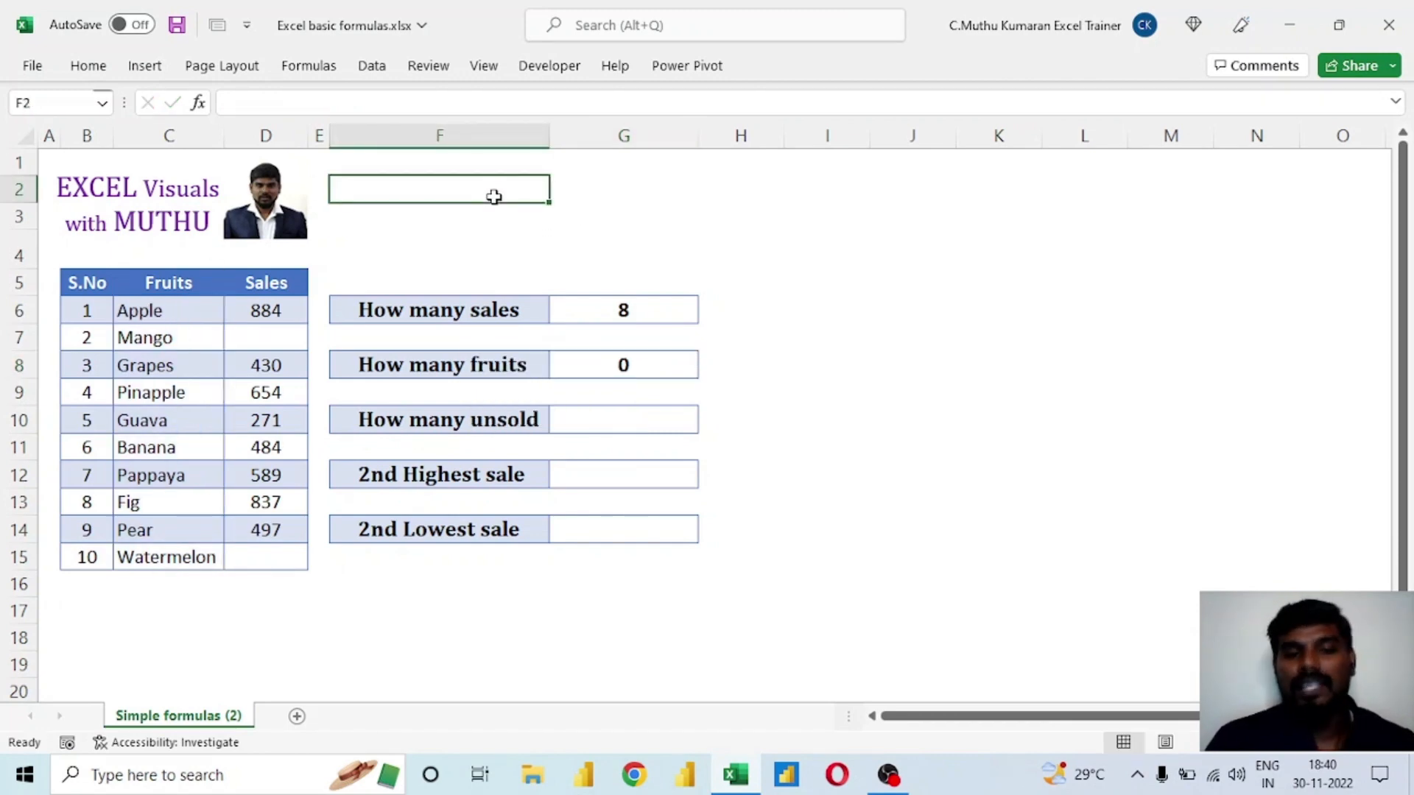
type("=")
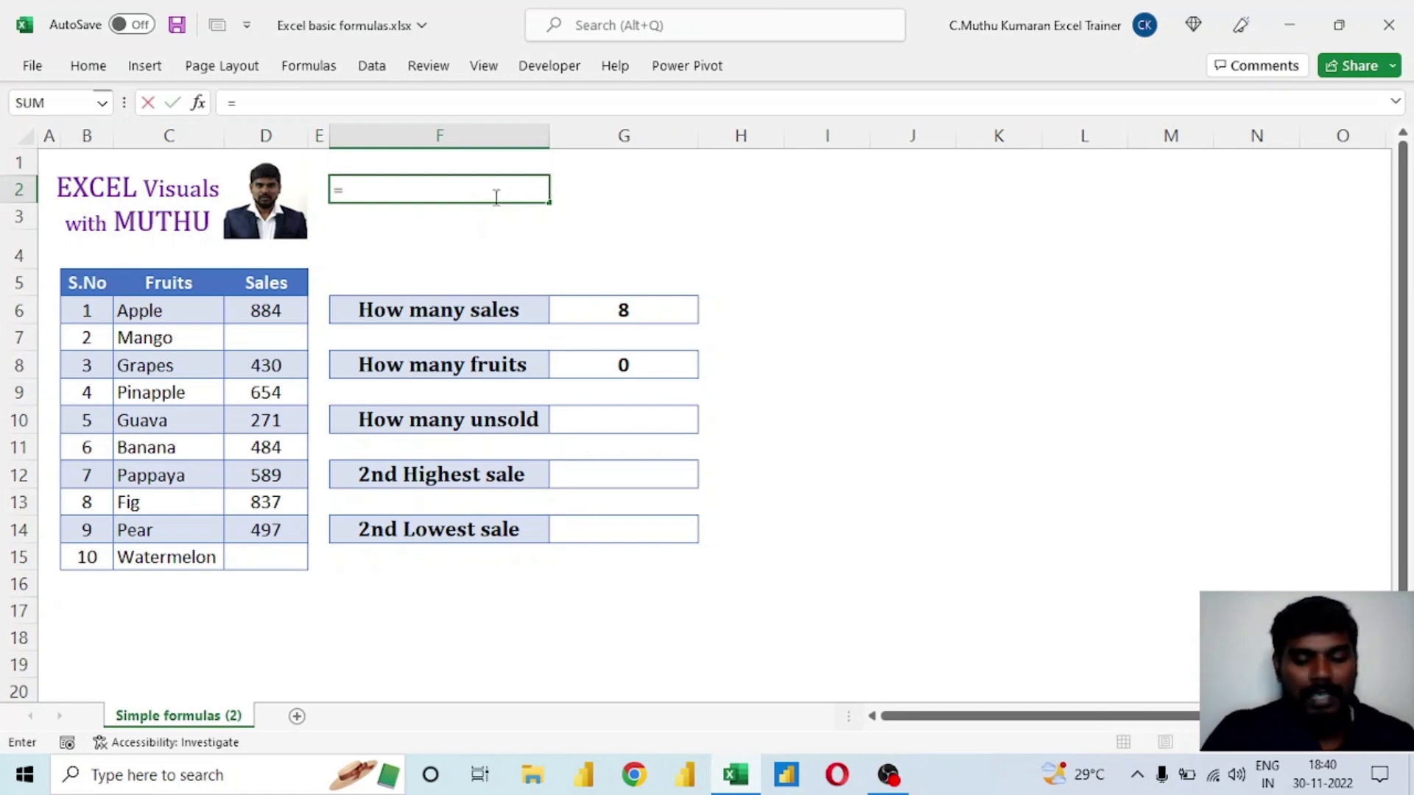
type("count")
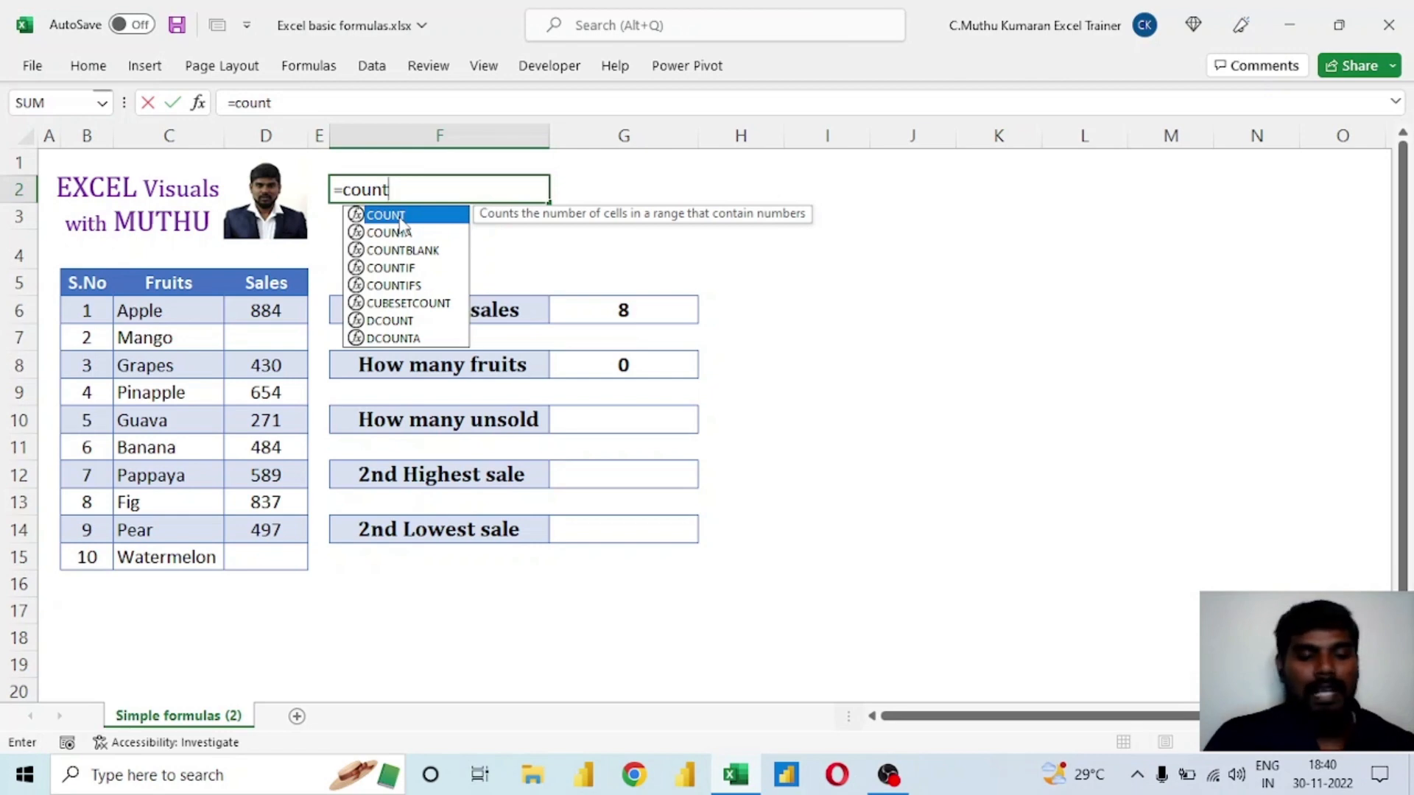
key("Escape")
key("Escape")
left_click_drag(148, 289, 174, 548)
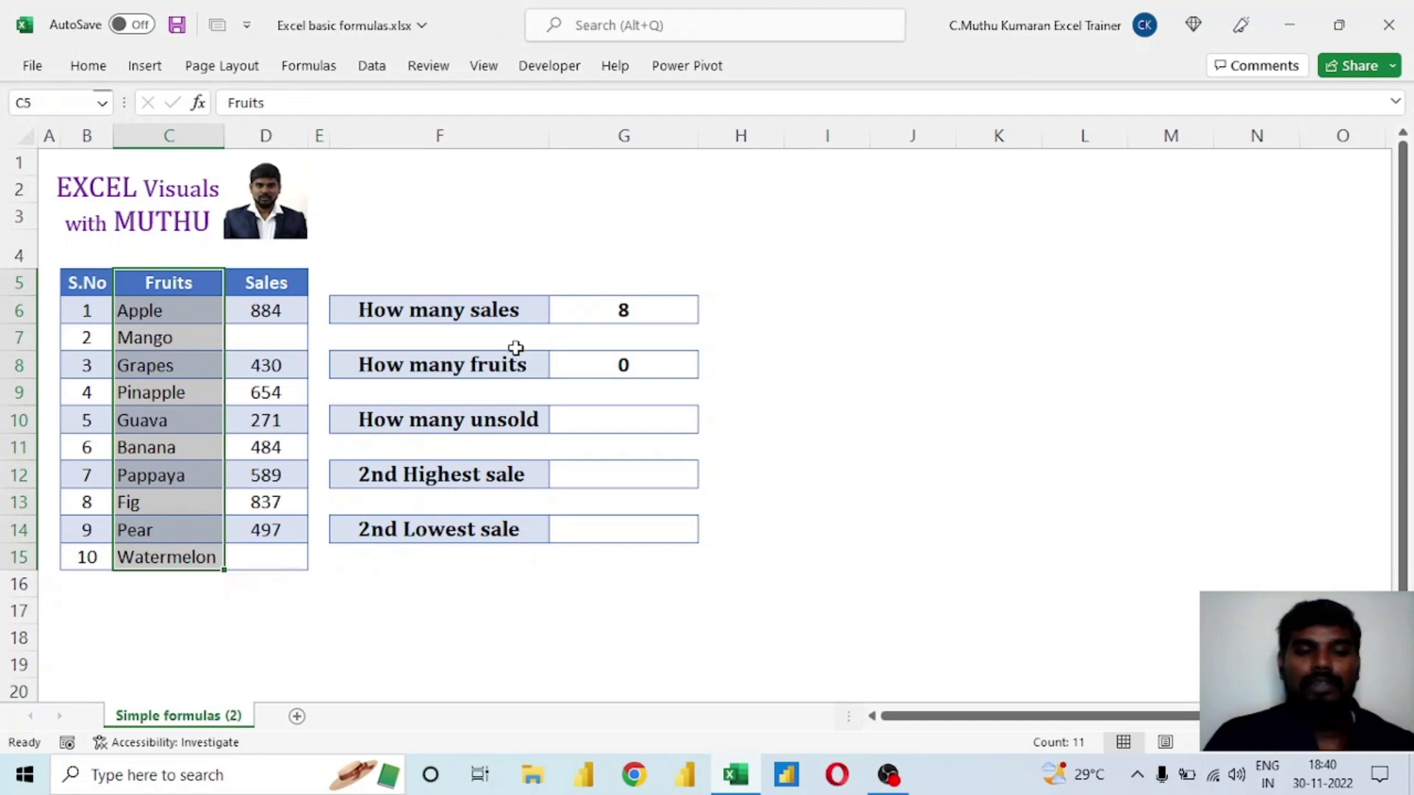
Replace the formula in cell G8 with =COUNTA(C6:C15) to count the fruit names
double_click(593, 364)
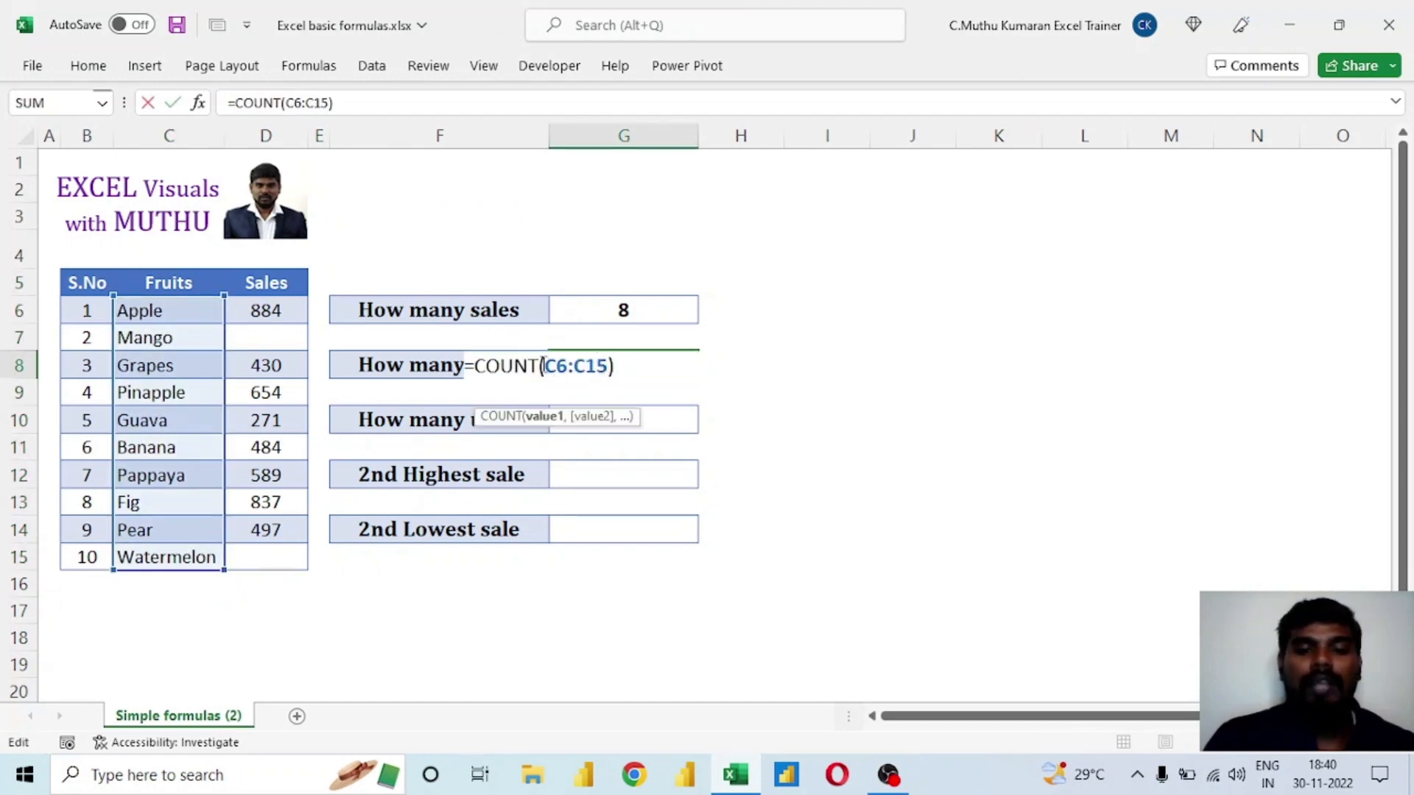
left_click_drag(542, 366, 631, 366)
key("BackSpace")
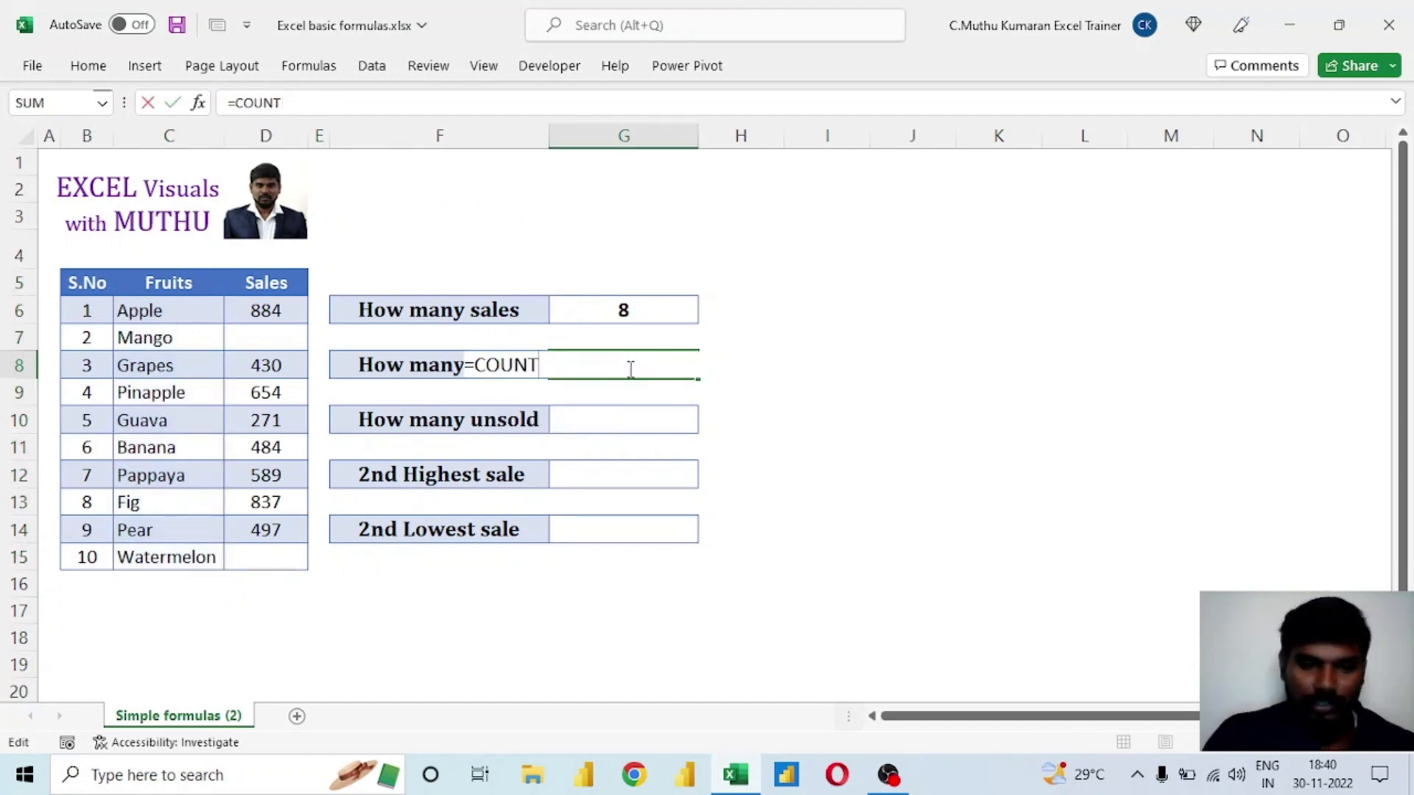
key("BackSpace")
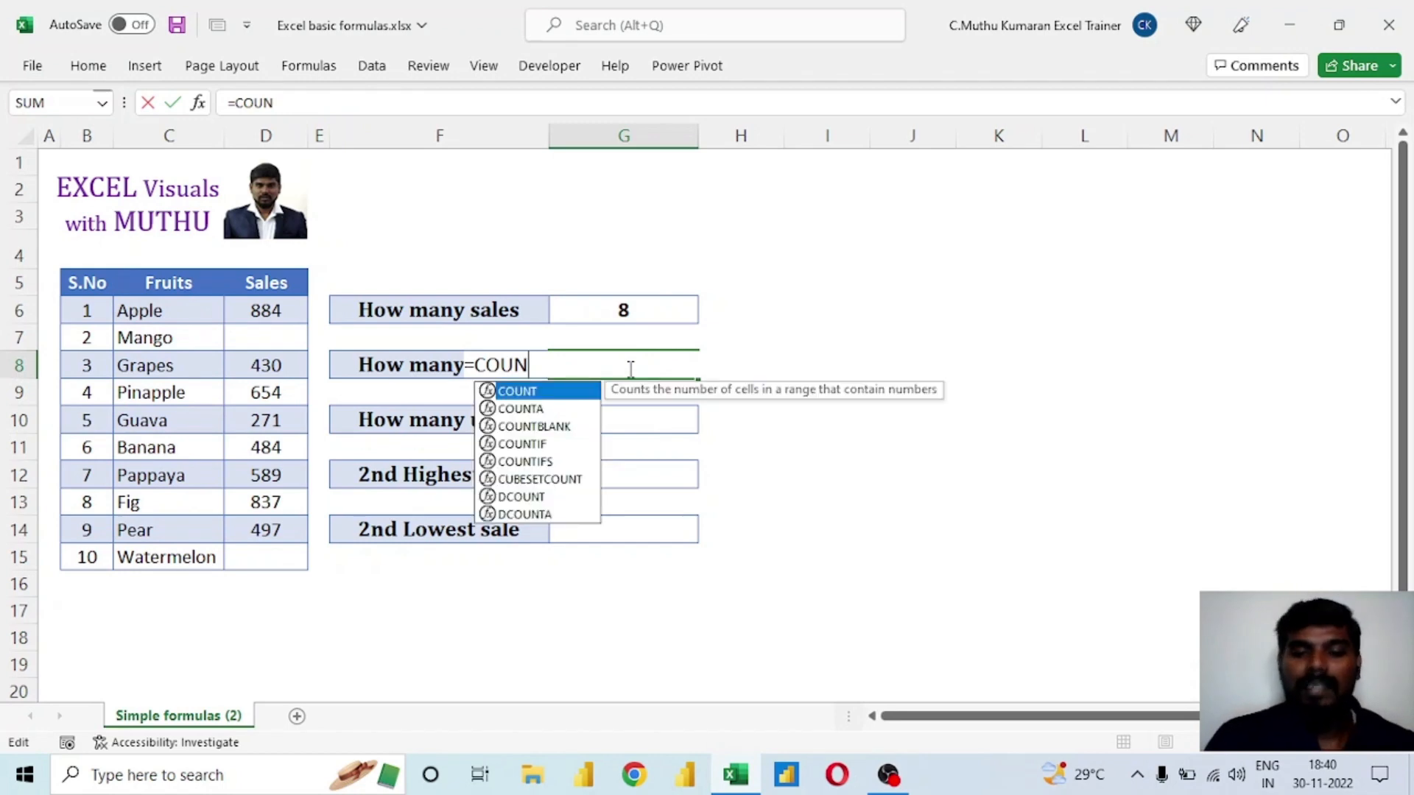
left_click(541, 413)
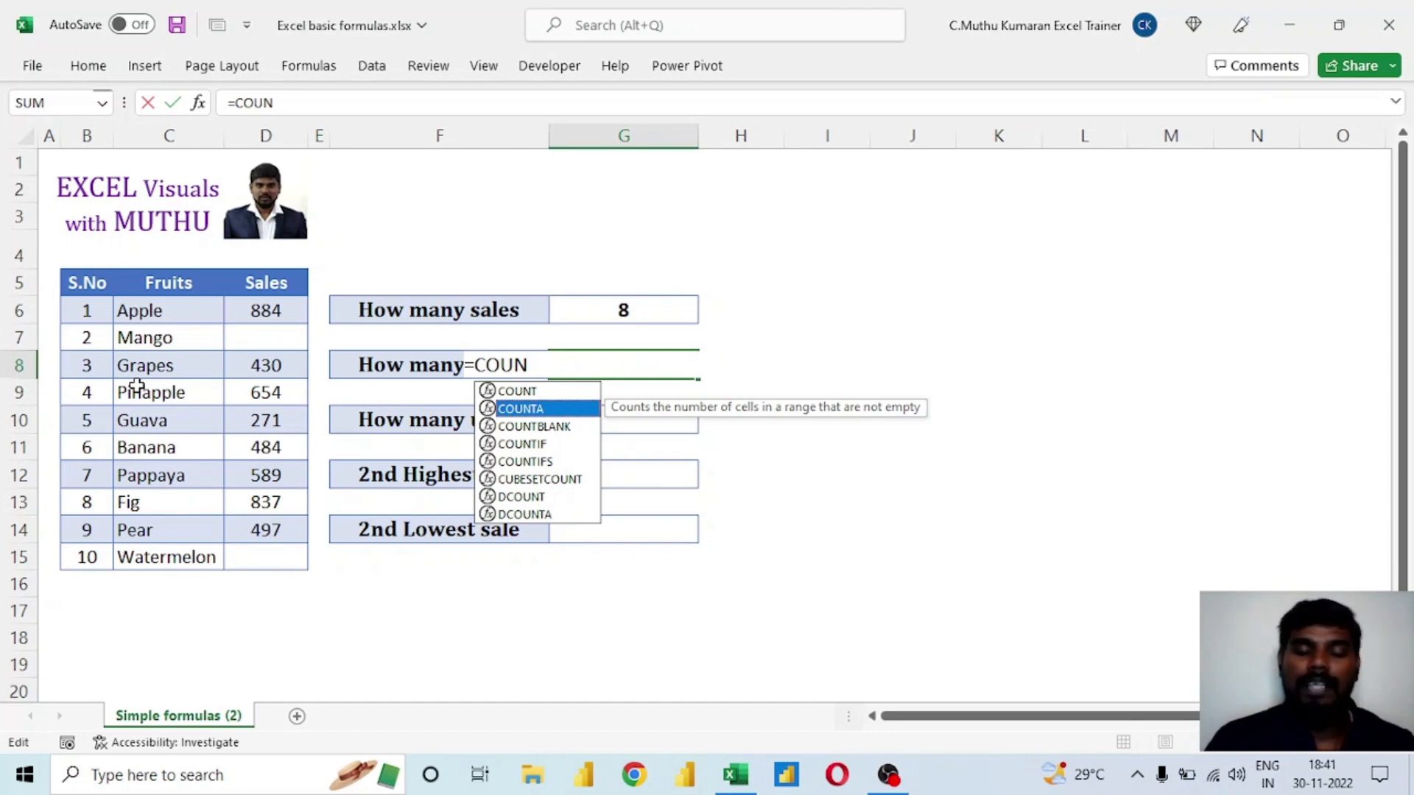
double_click(530, 409)
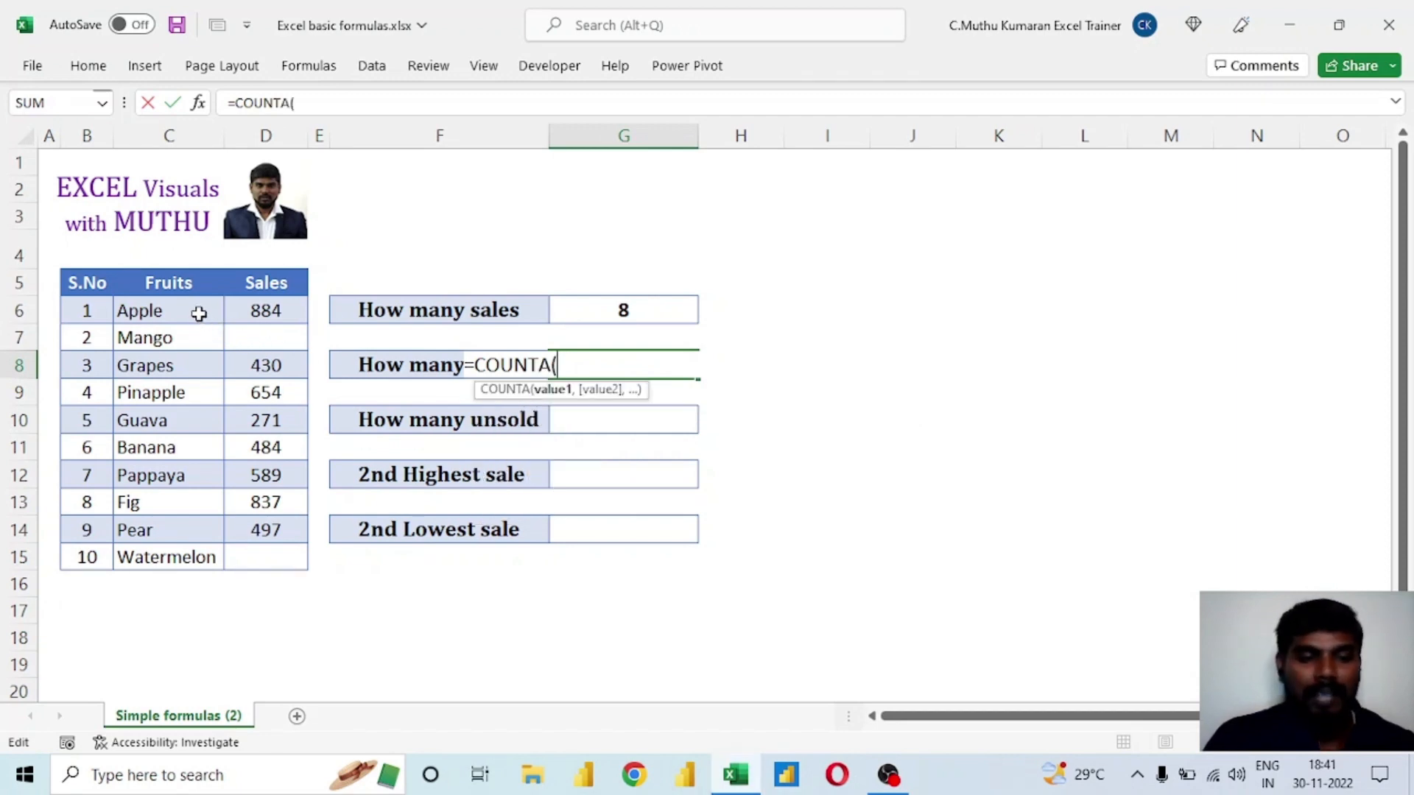
left_click(199, 313)
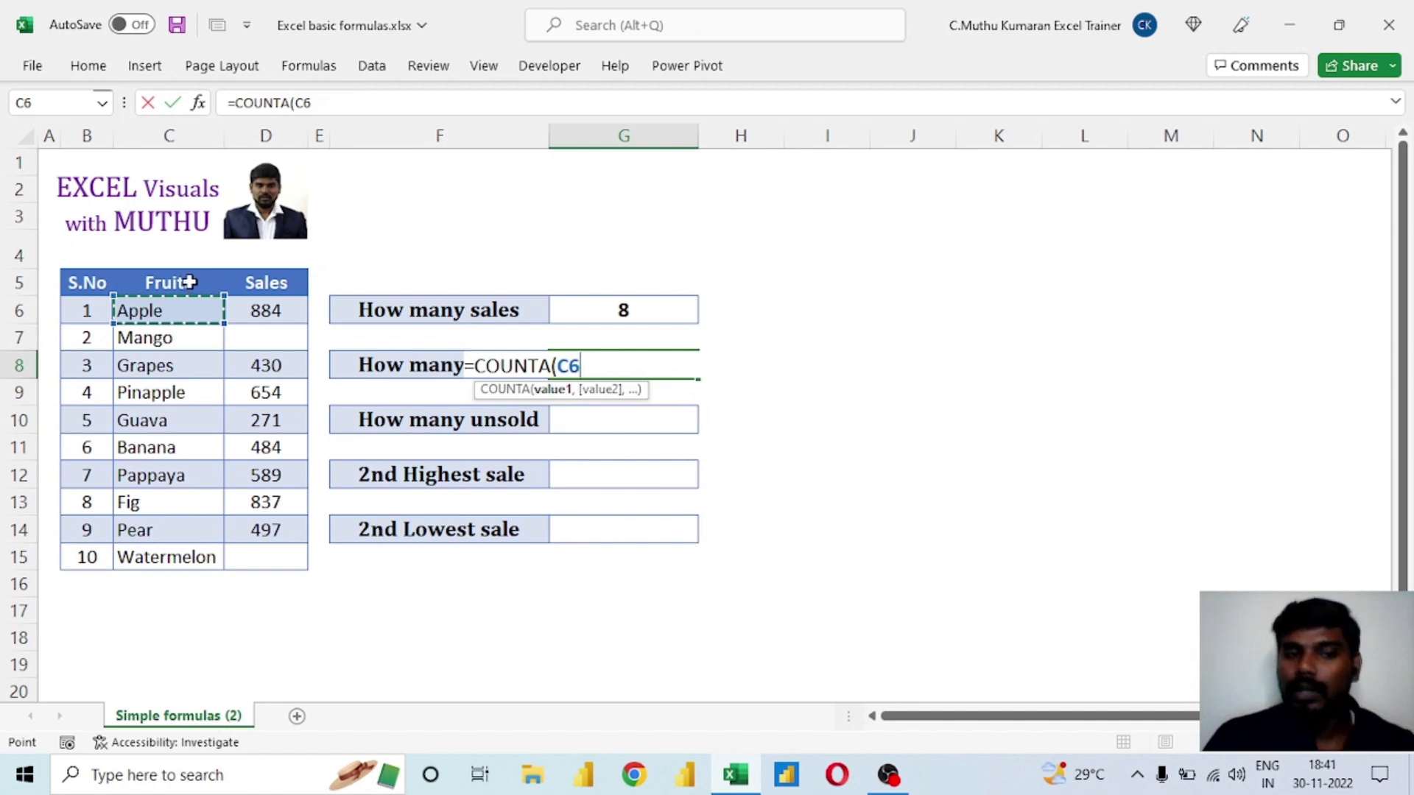
left_click_drag(187, 282, 180, 558)
left_click_drag(178, 312, 191, 547)
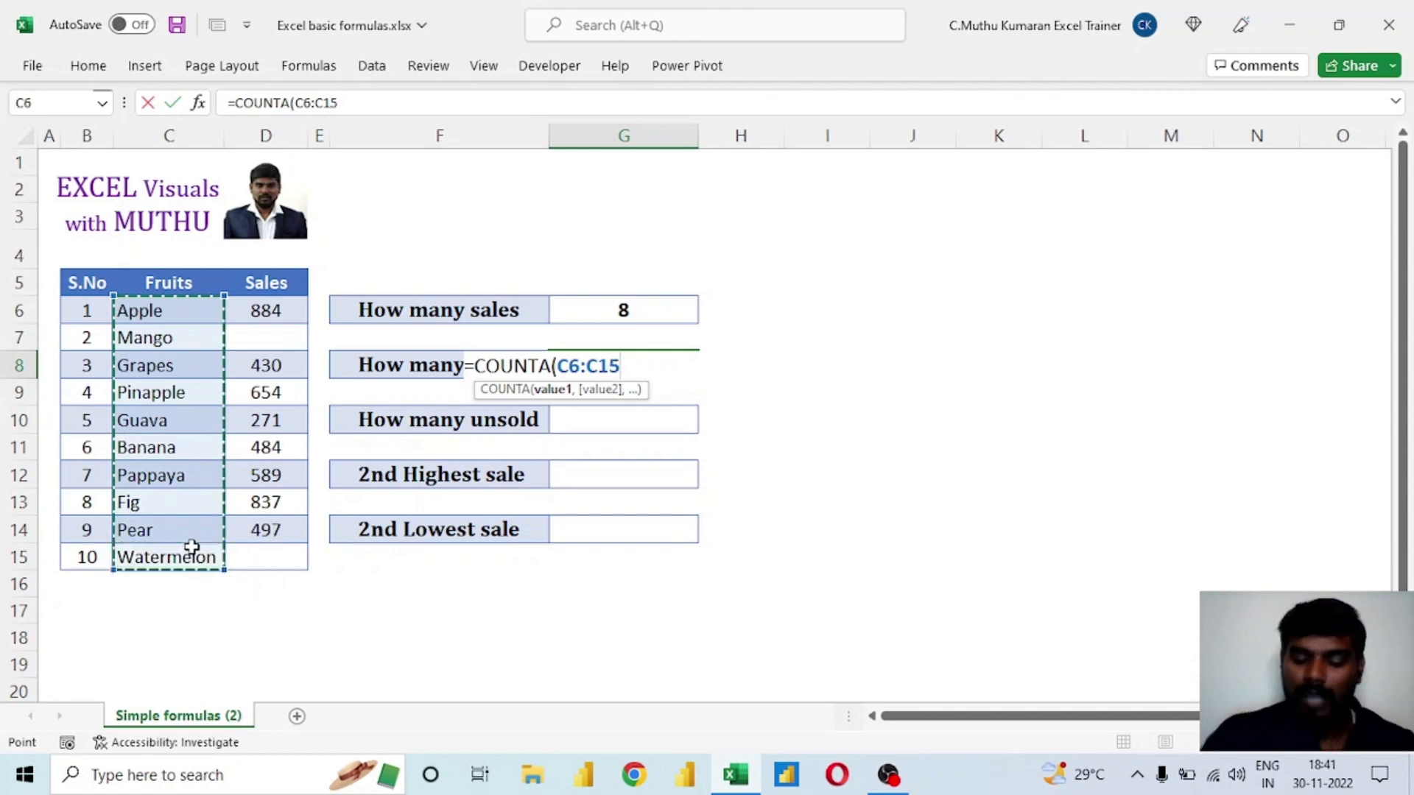
type(")")
key("Return")
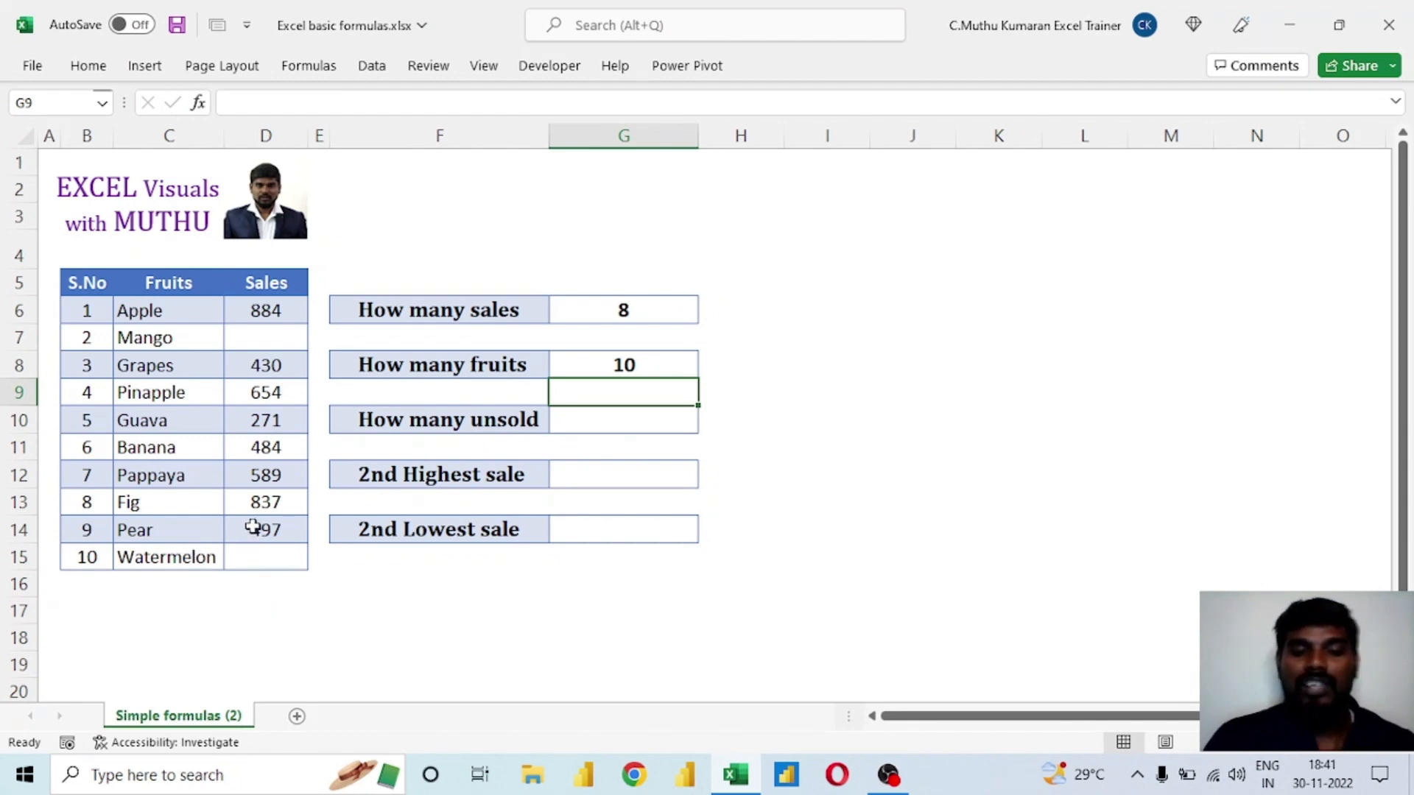
Clear Grapes from cell C8 and compare the formulas in cells G6 and G8
left_click(165, 367)
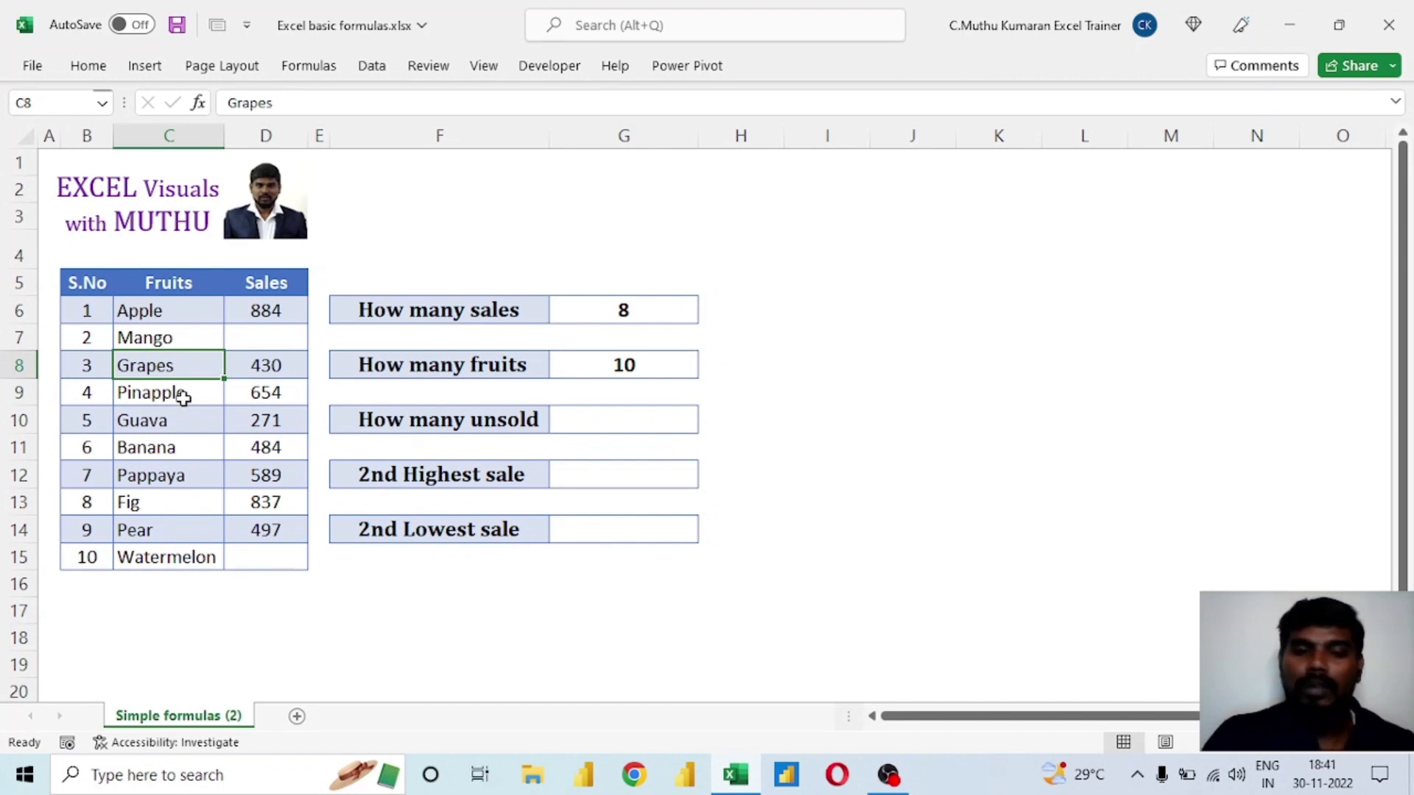
key("Delete")
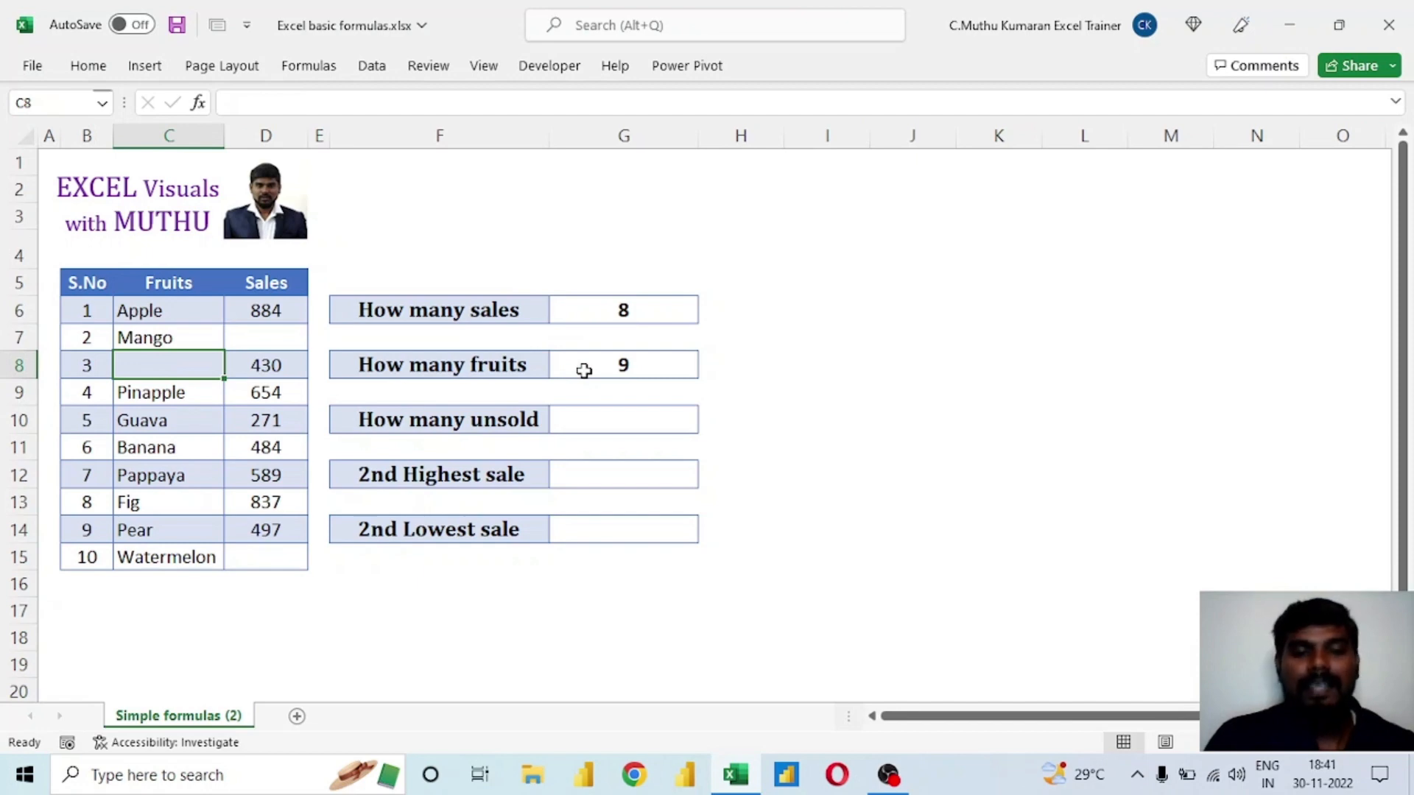
left_click(643, 308)
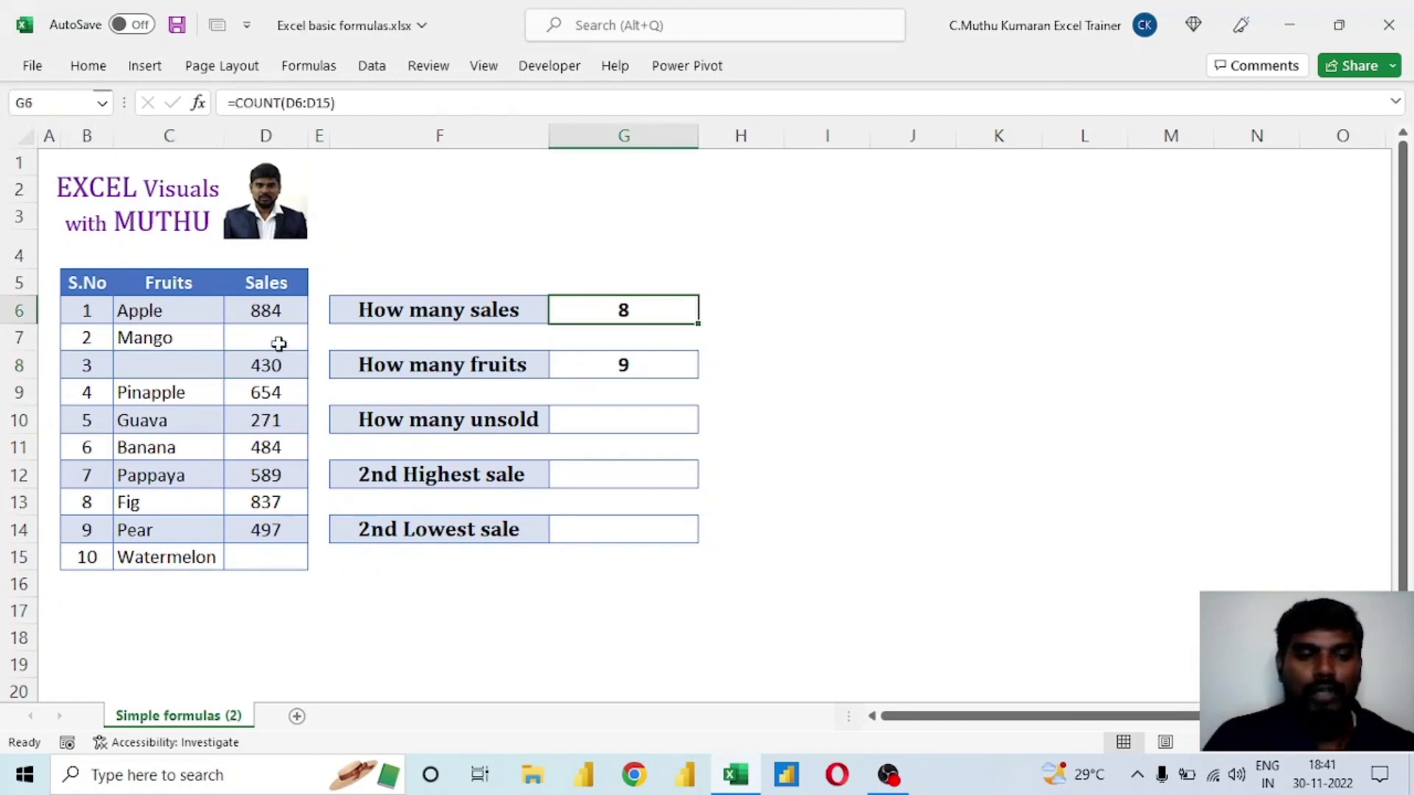
left_click(278, 343)
double_click(642, 364)
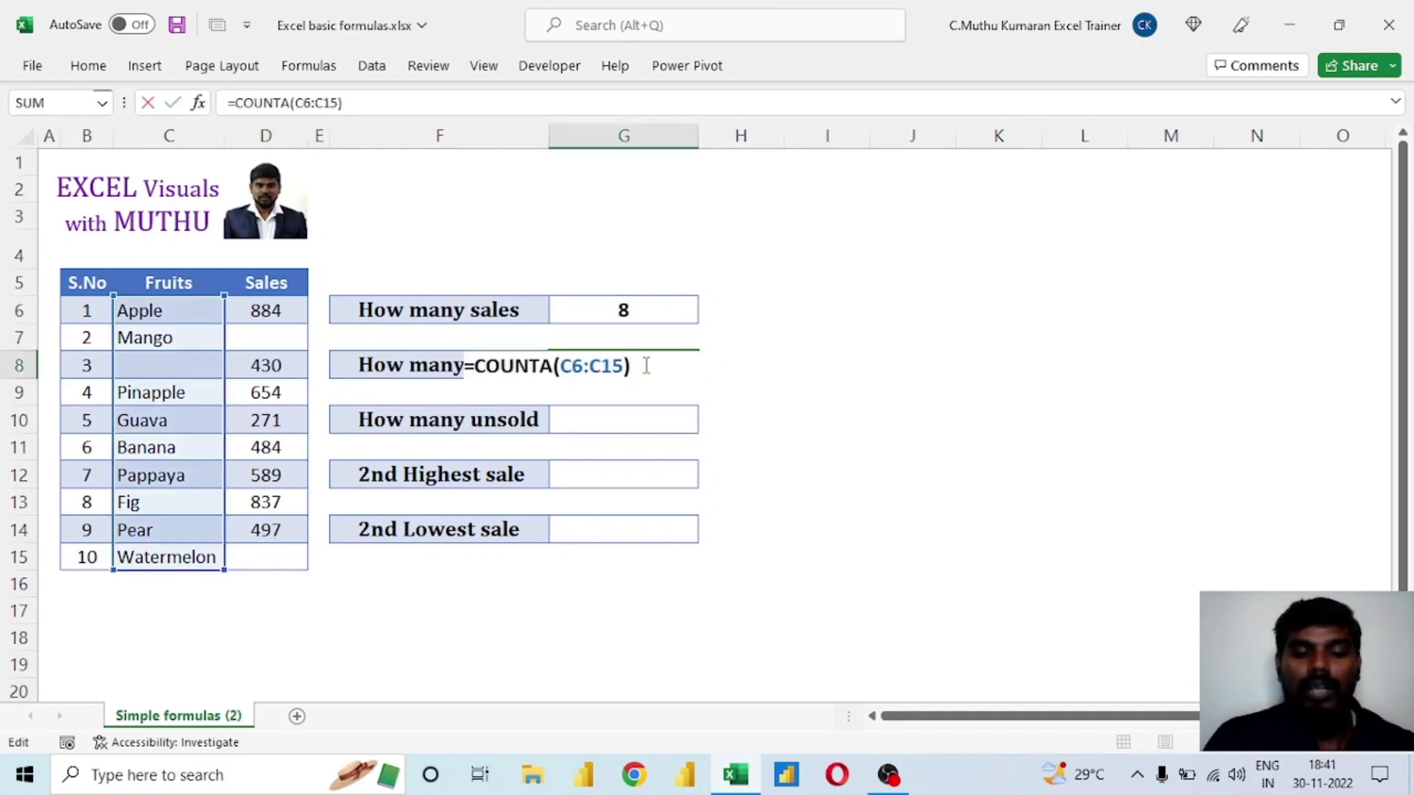
key("Escape")
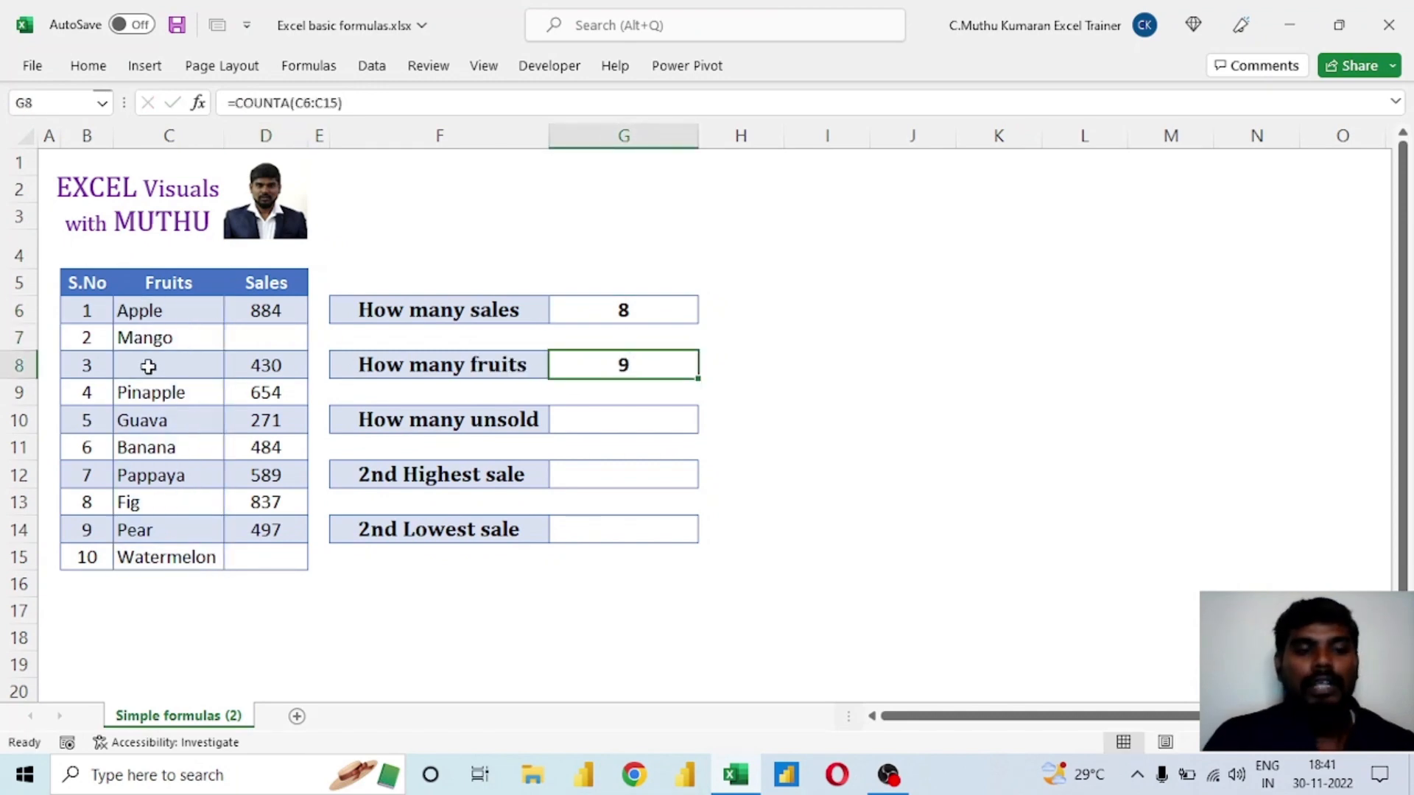
Test the fruit count by entering 23 in cell C8 and replacing it with the text a1
left_click(148, 366)
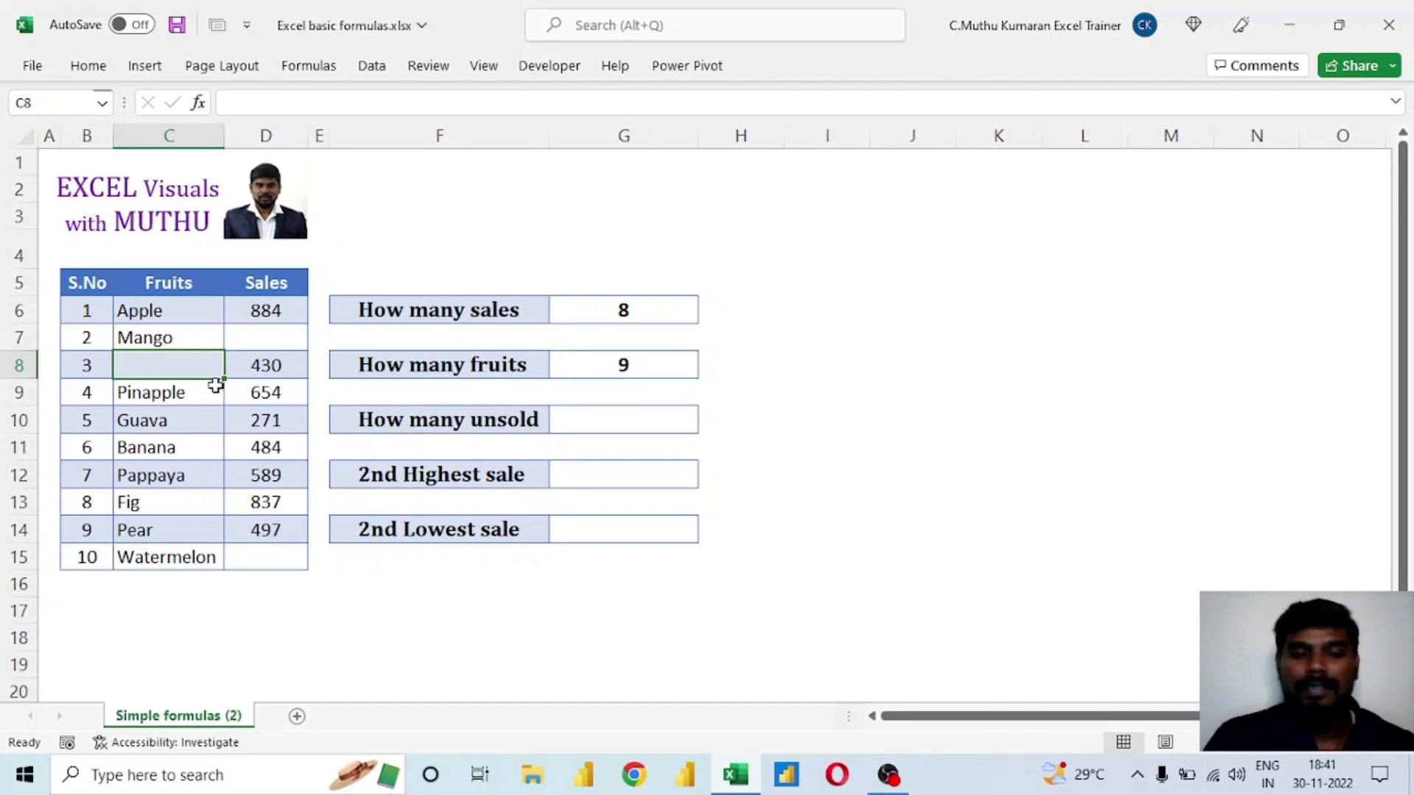
type("23")
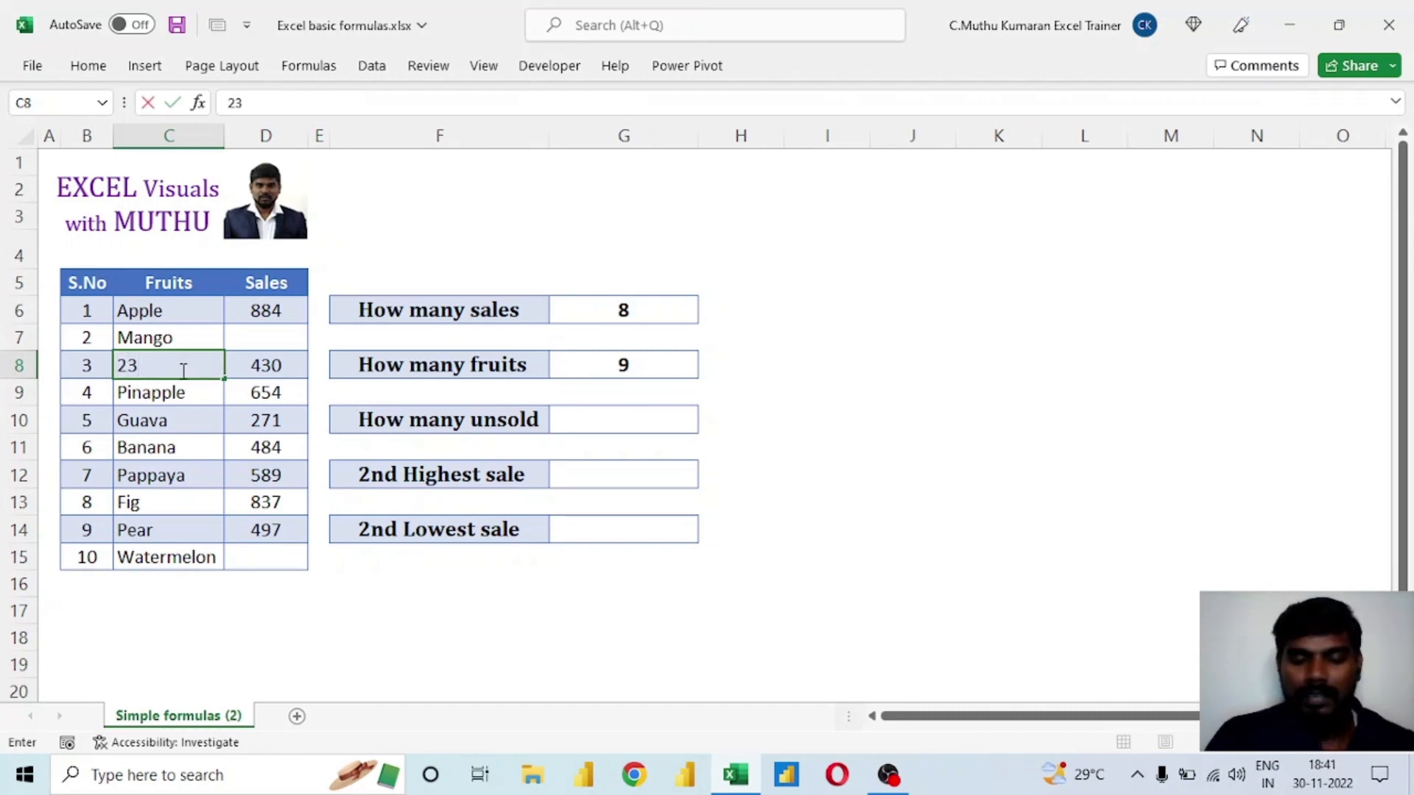
key("Return")
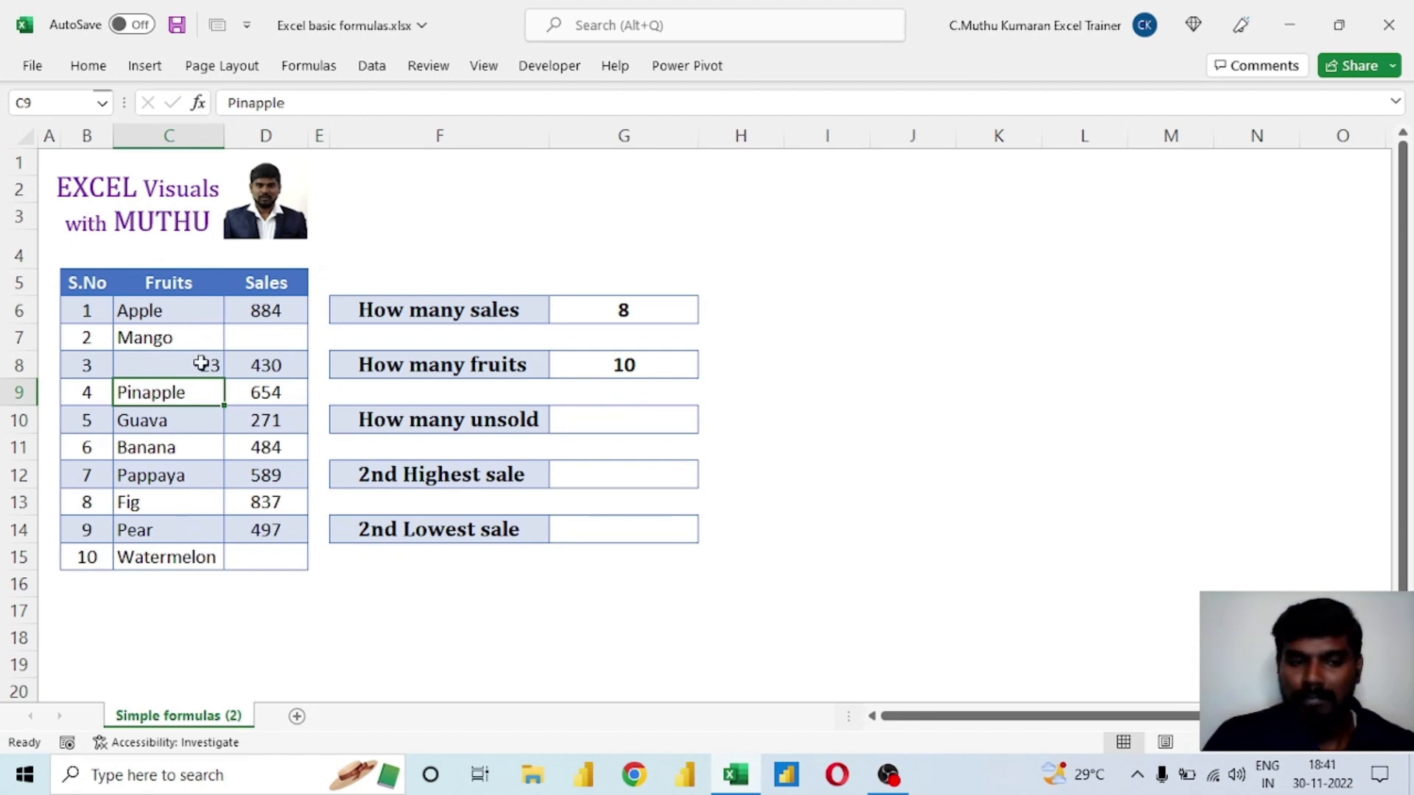
left_click(207, 362)
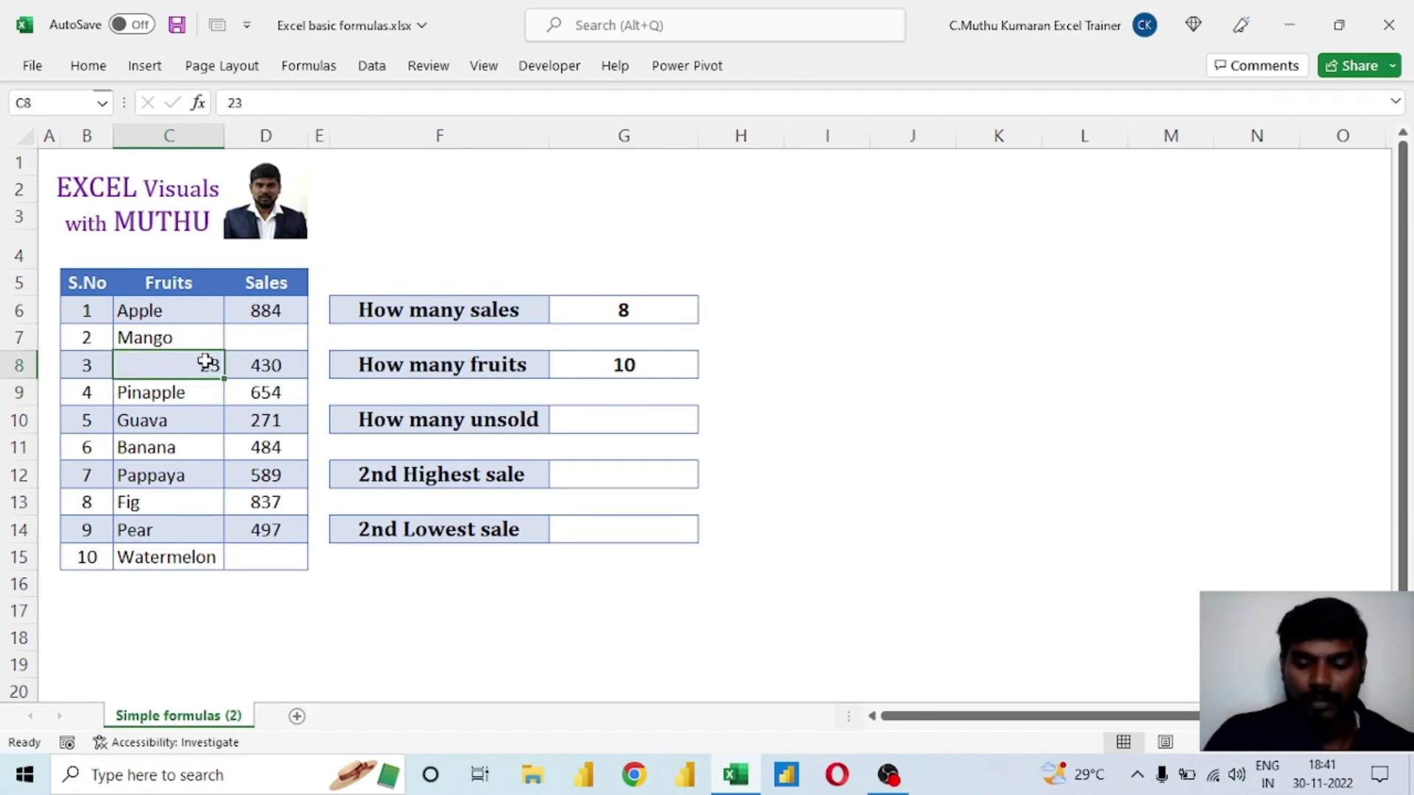
key("Delete")
type("a1")
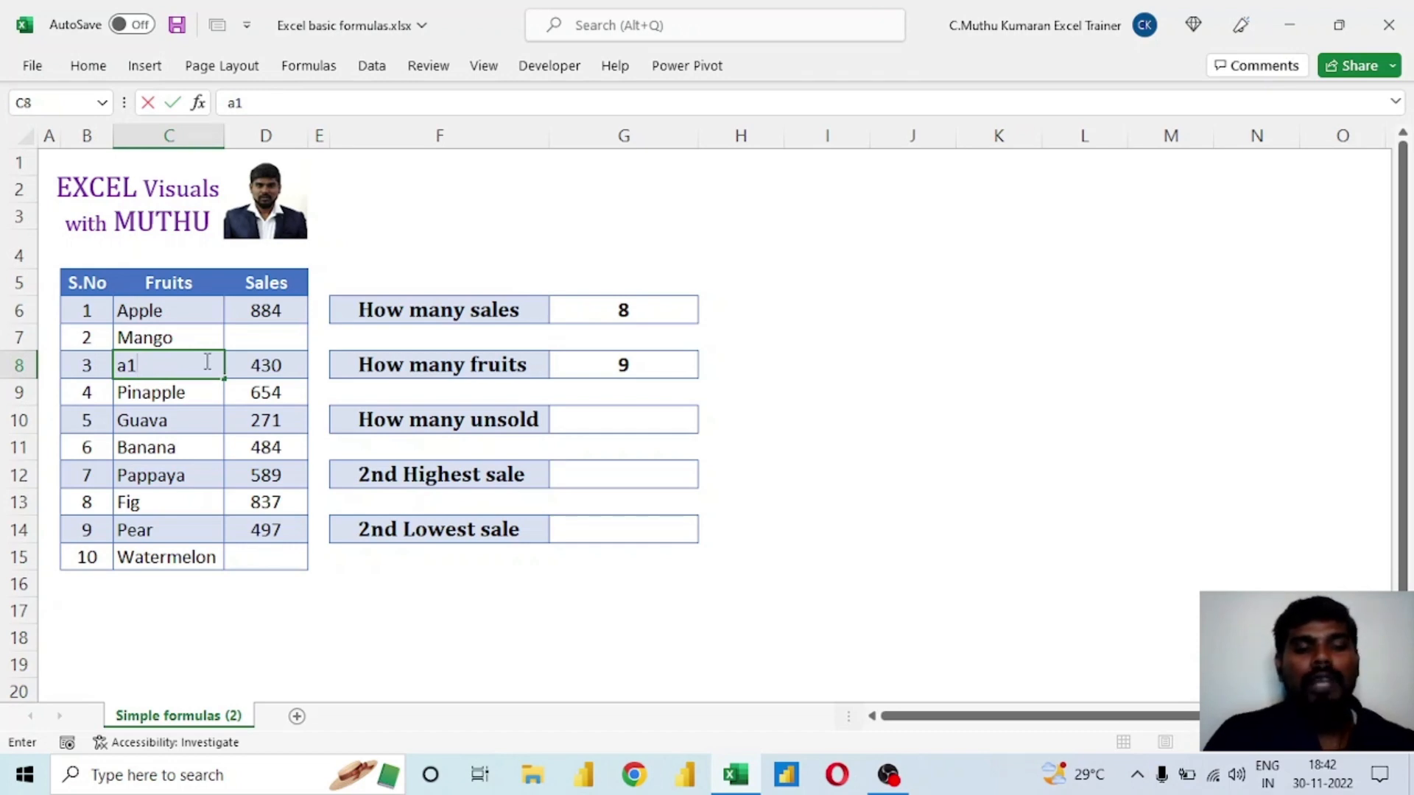
key("Return")
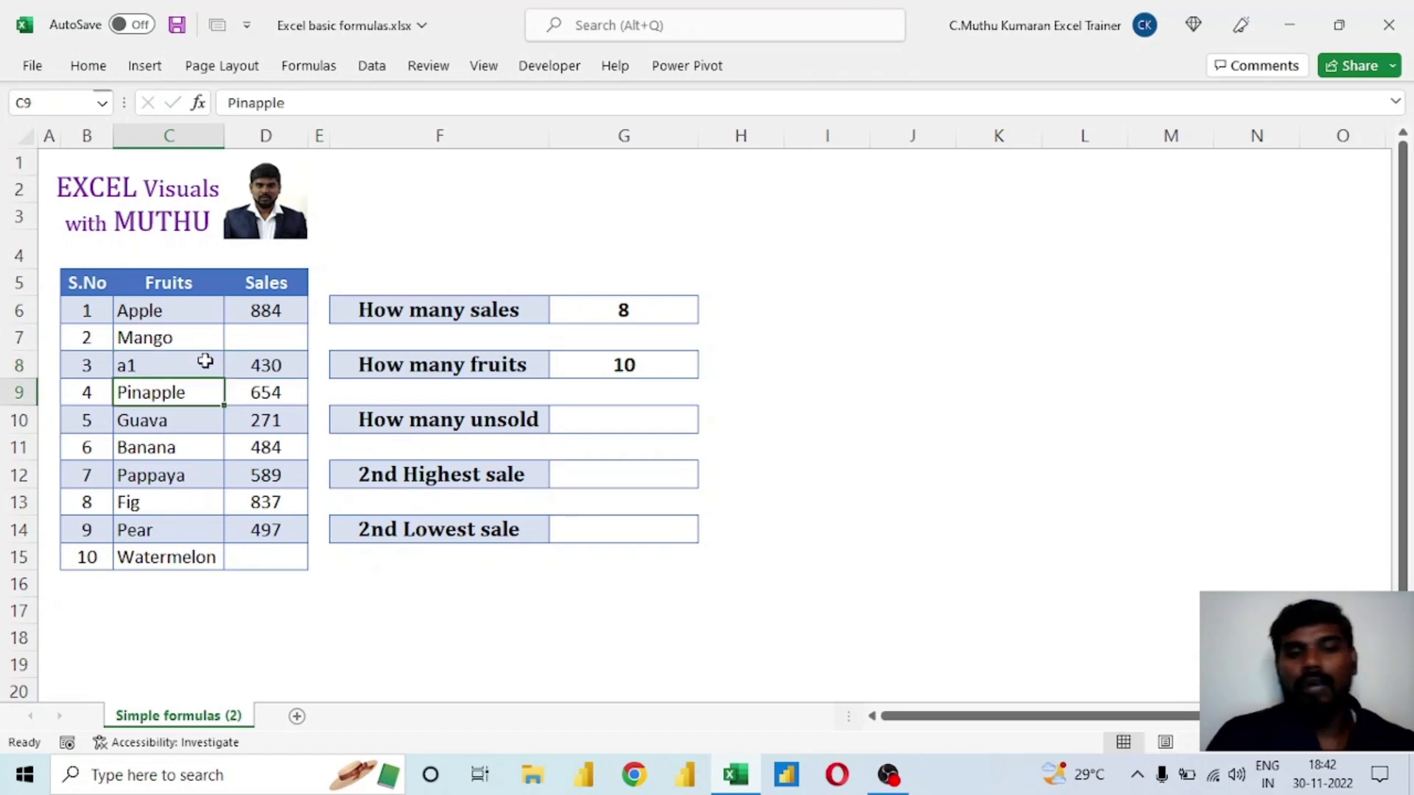
Replace the entry in cell C8 with a hyphen to test the fruit count with a symbol
left_click(205, 360)
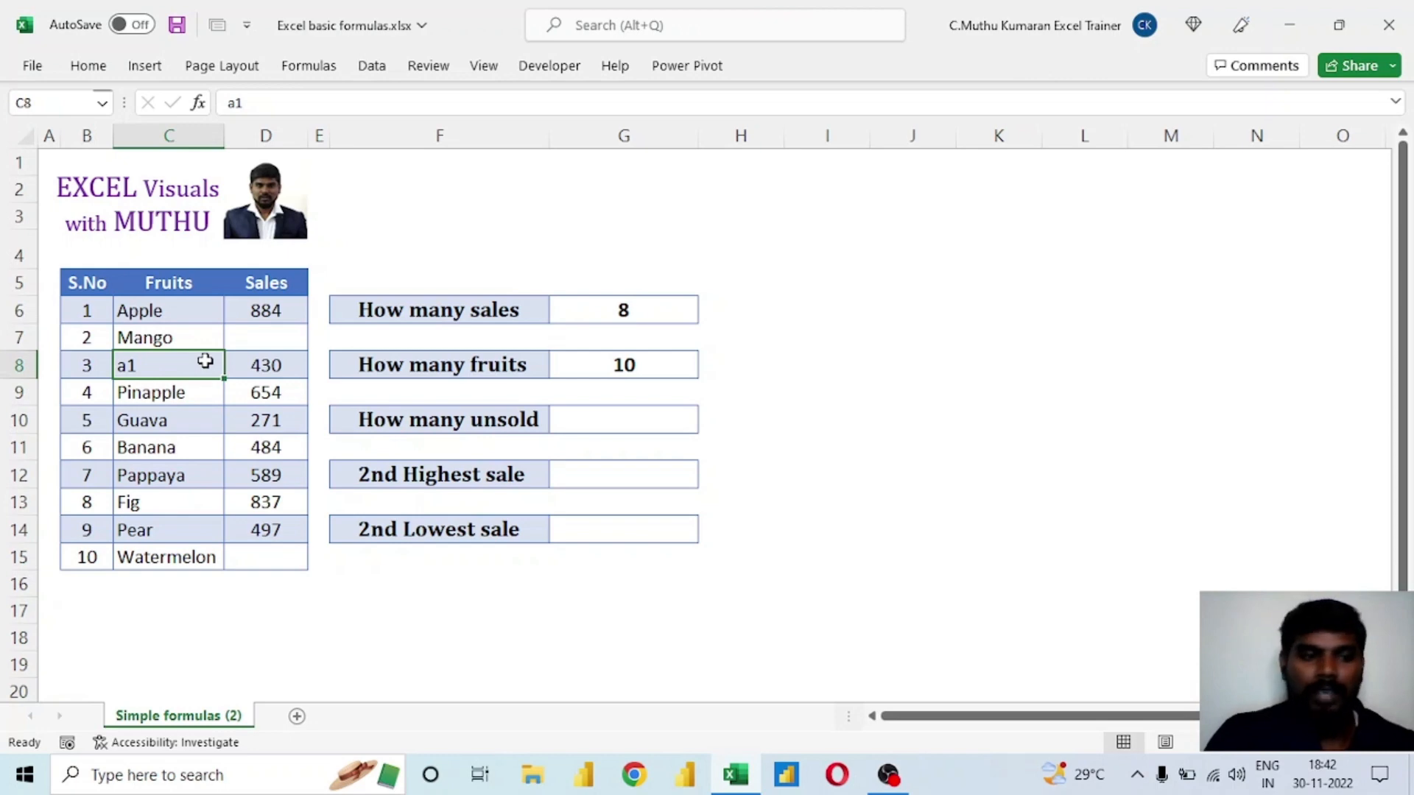
key("Delete")
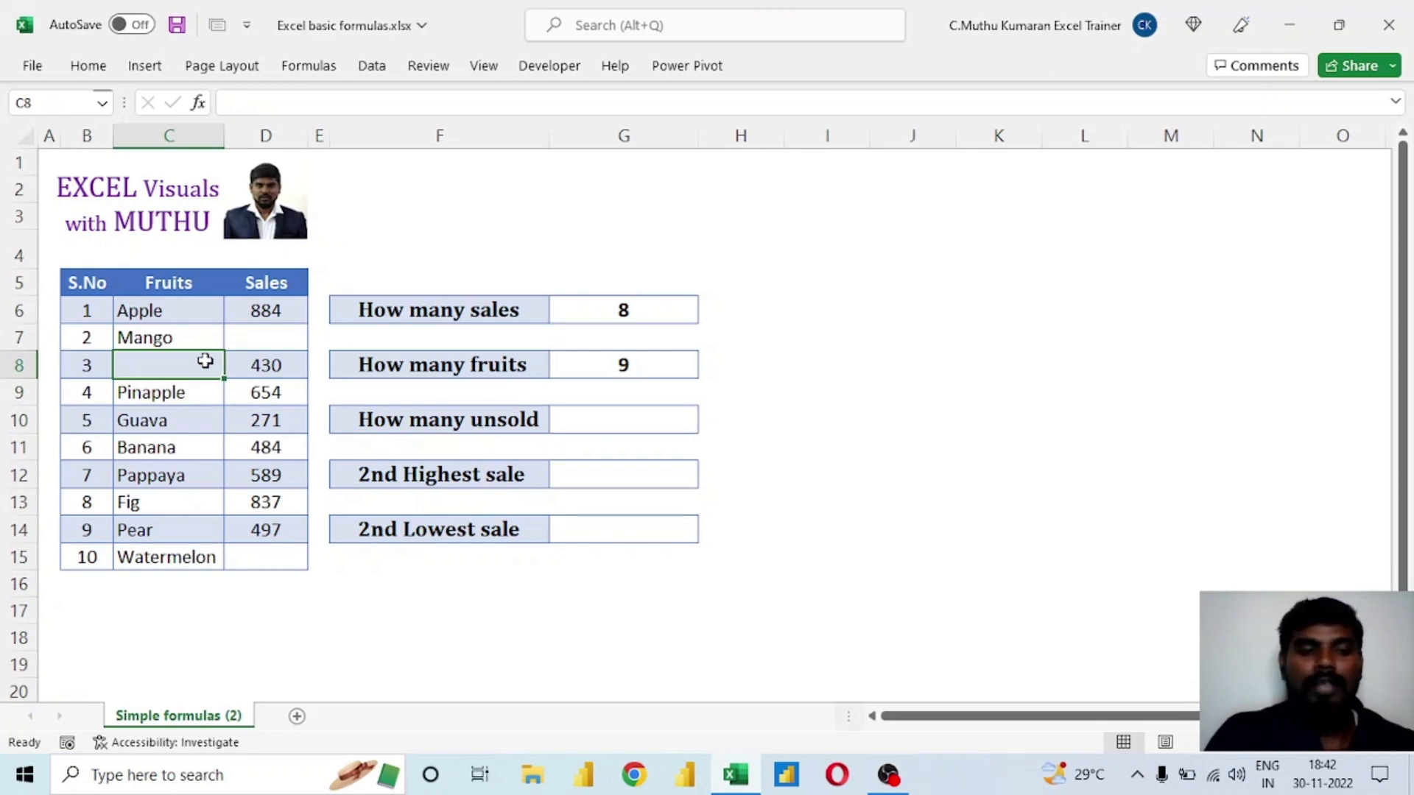
type("-")
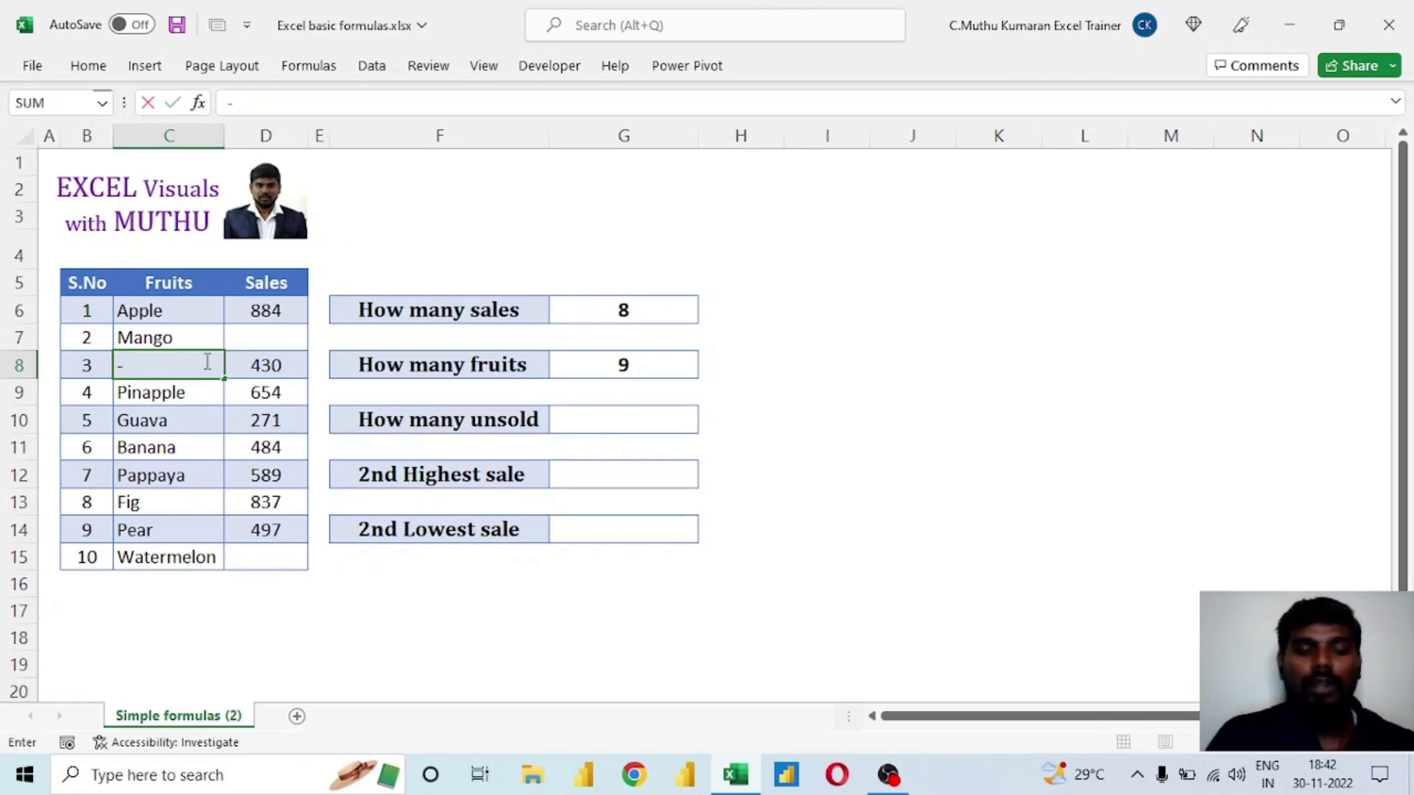
key("Return")
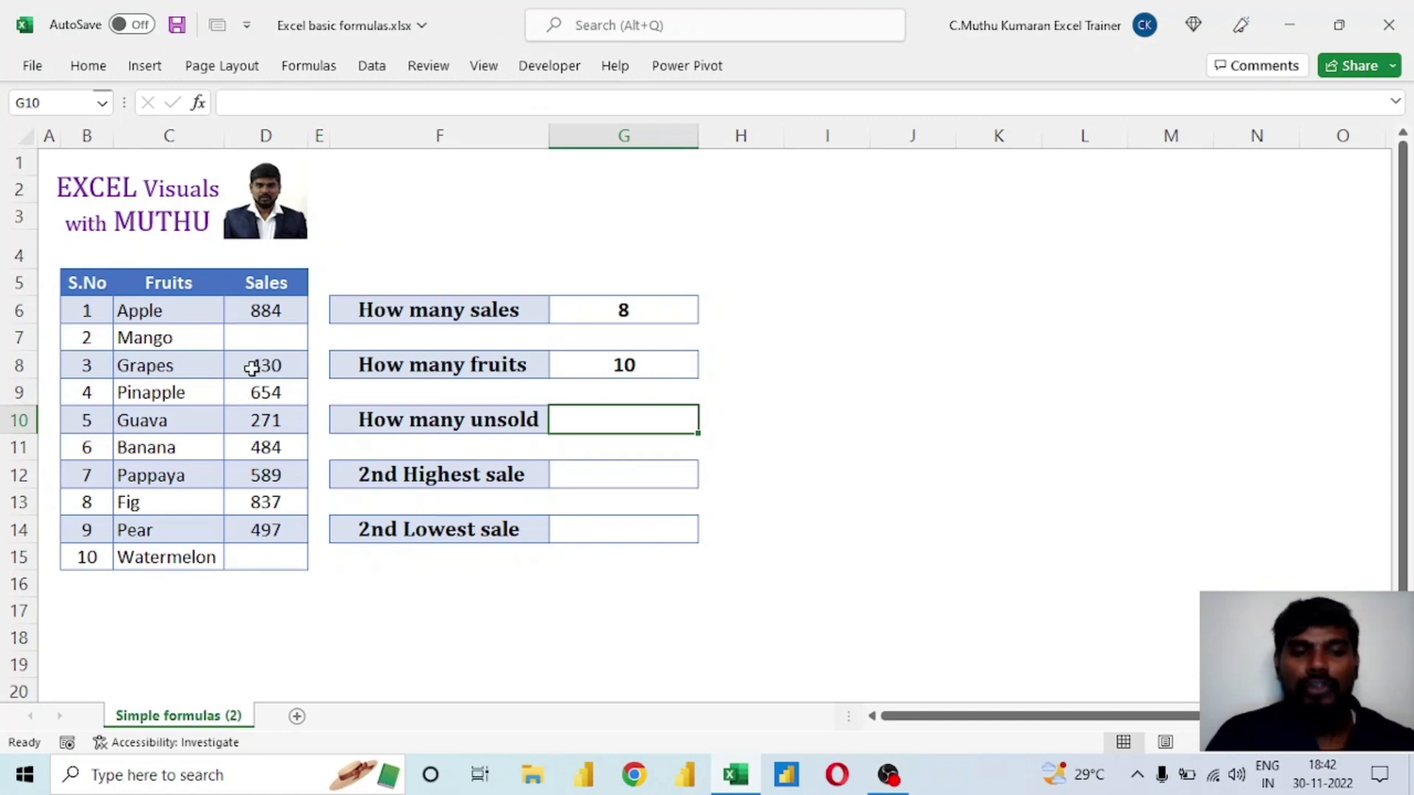
Count the blank sales cells for the unsold fruits with the formula =COUNTBLANK(D6:D15) in cell G10
left_click(276, 335)
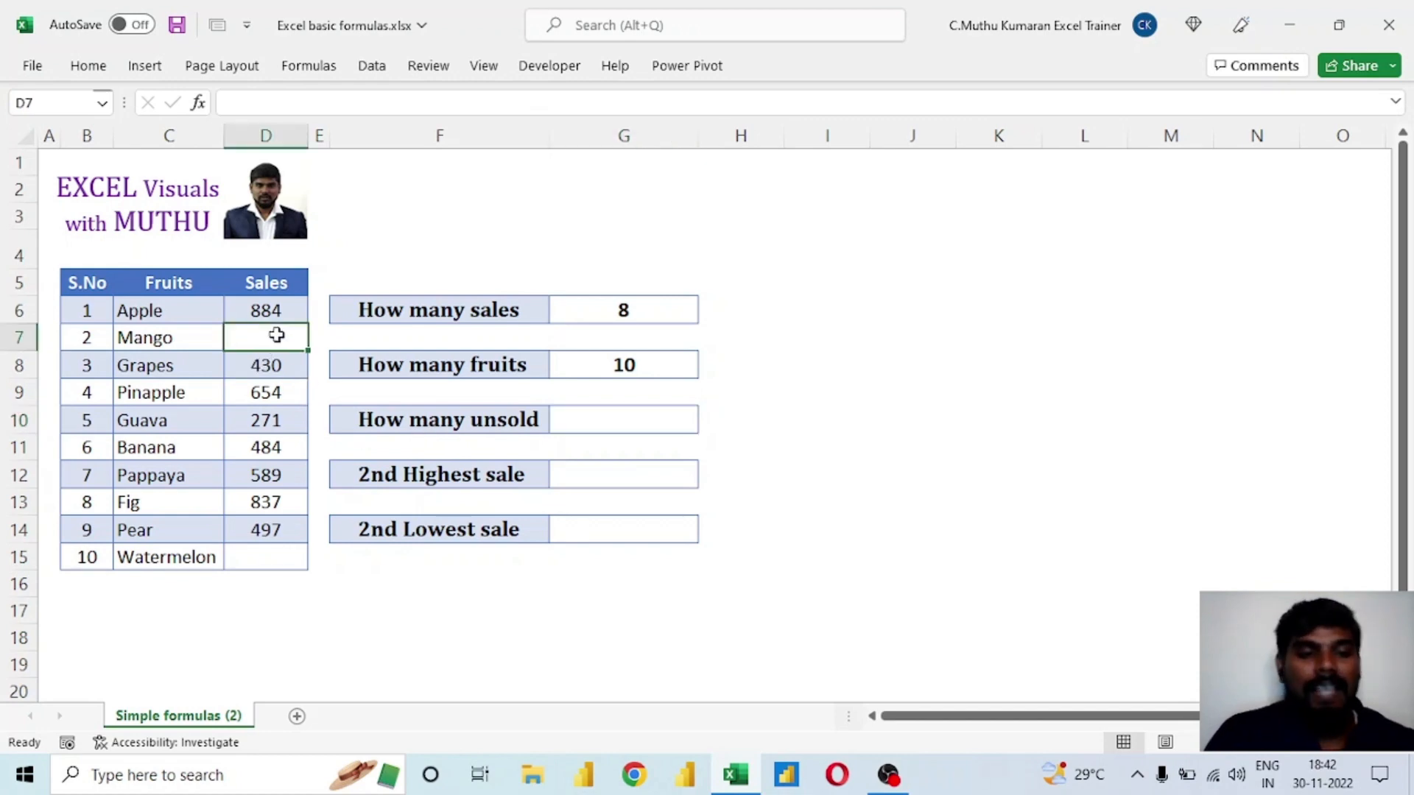
left_click(265, 558)
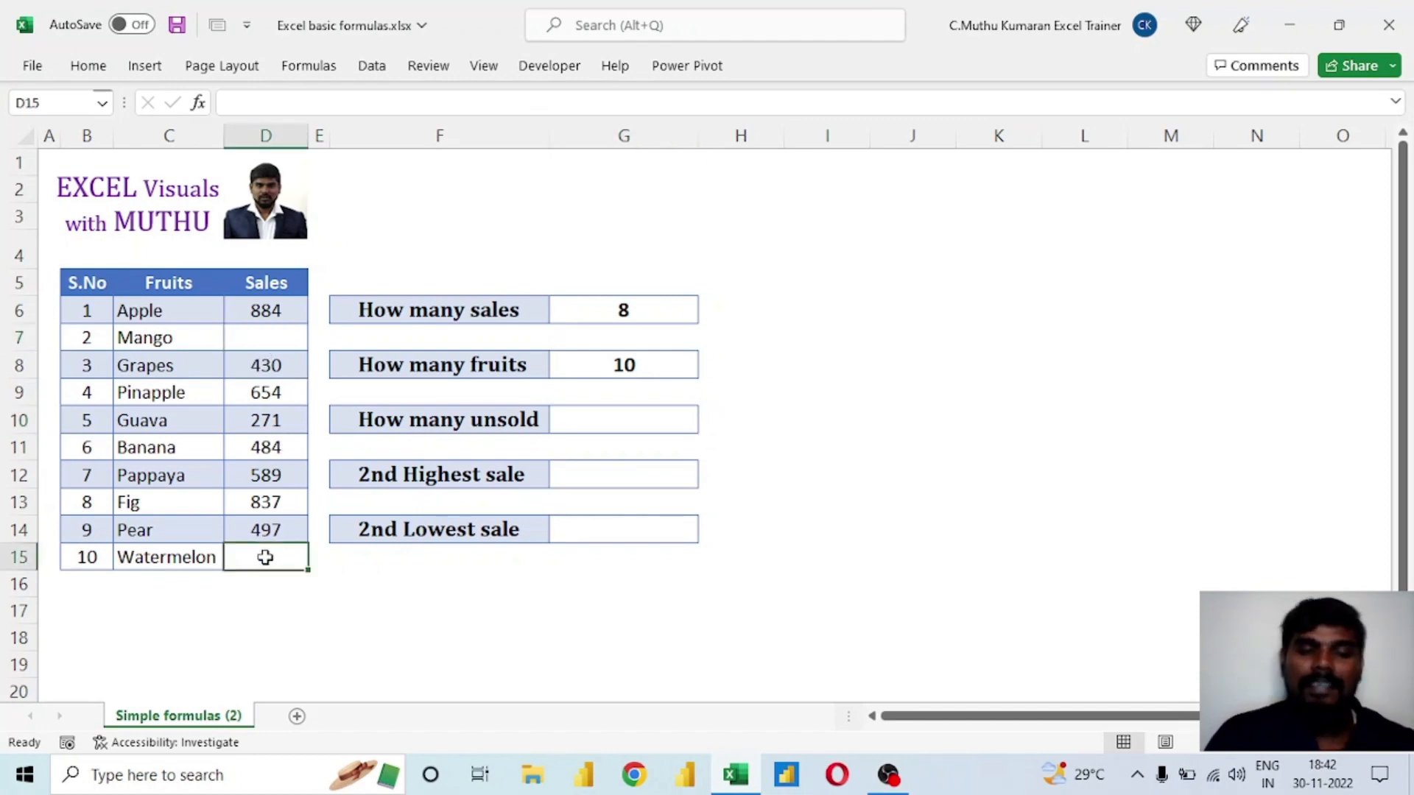
left_click(657, 433)
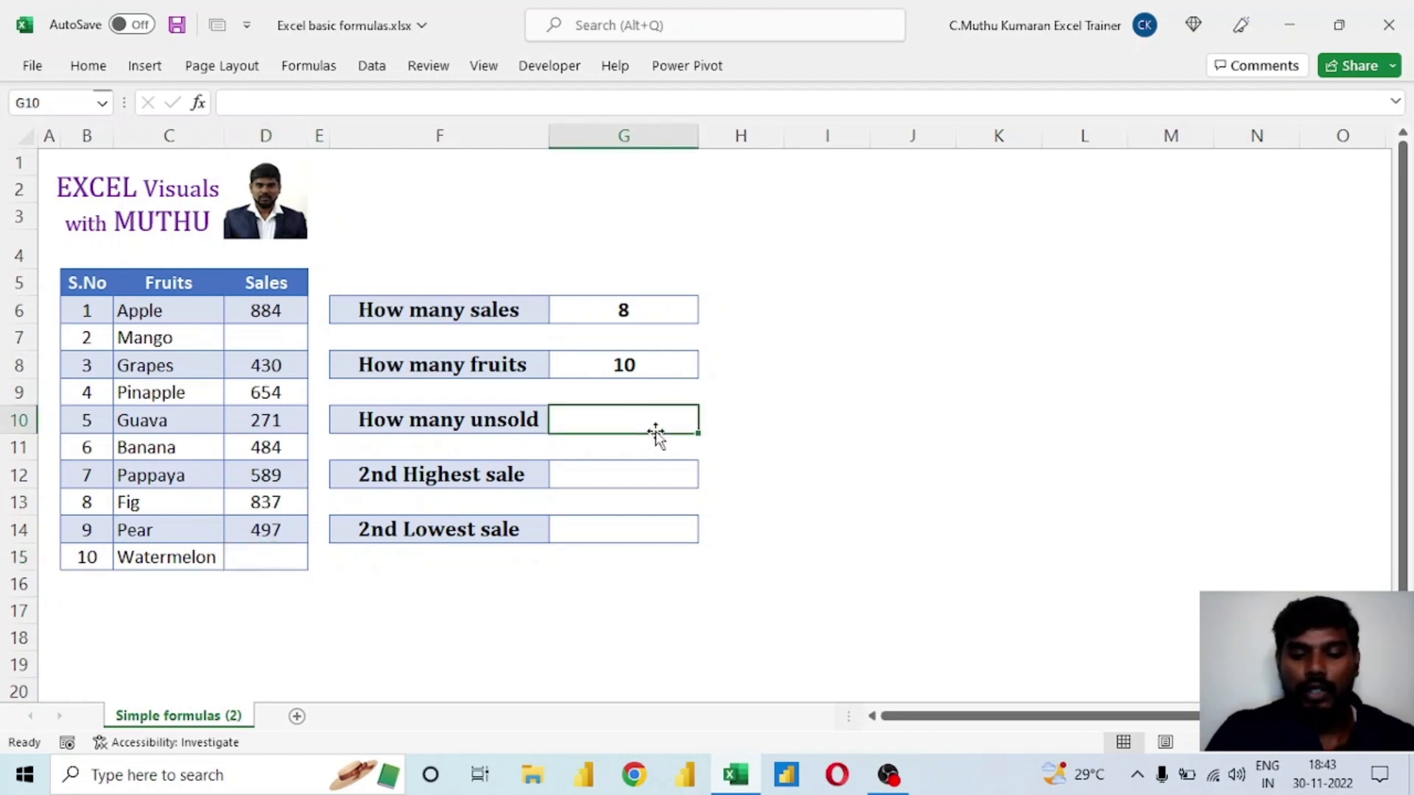
type("=co")
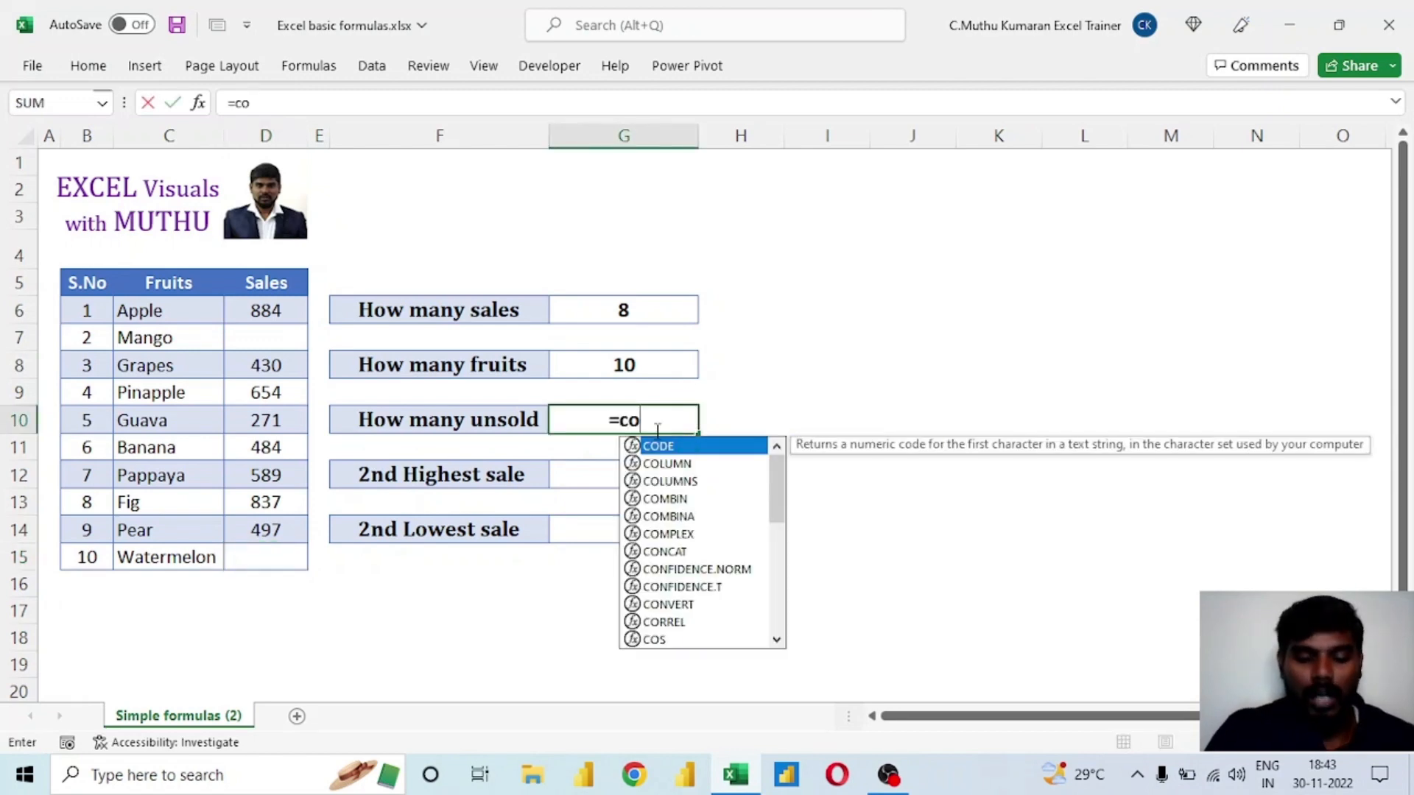
type("unt")
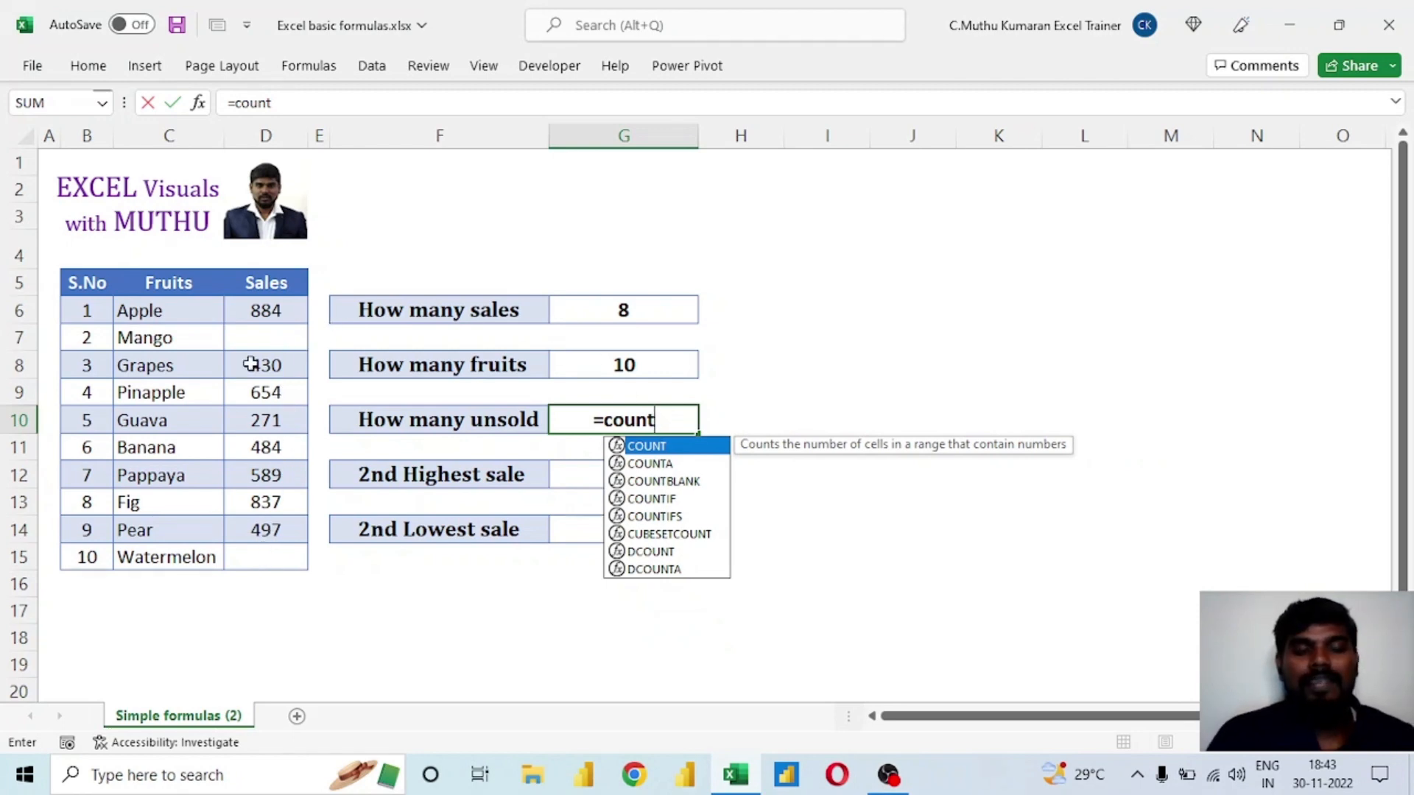
left_click(690, 482)
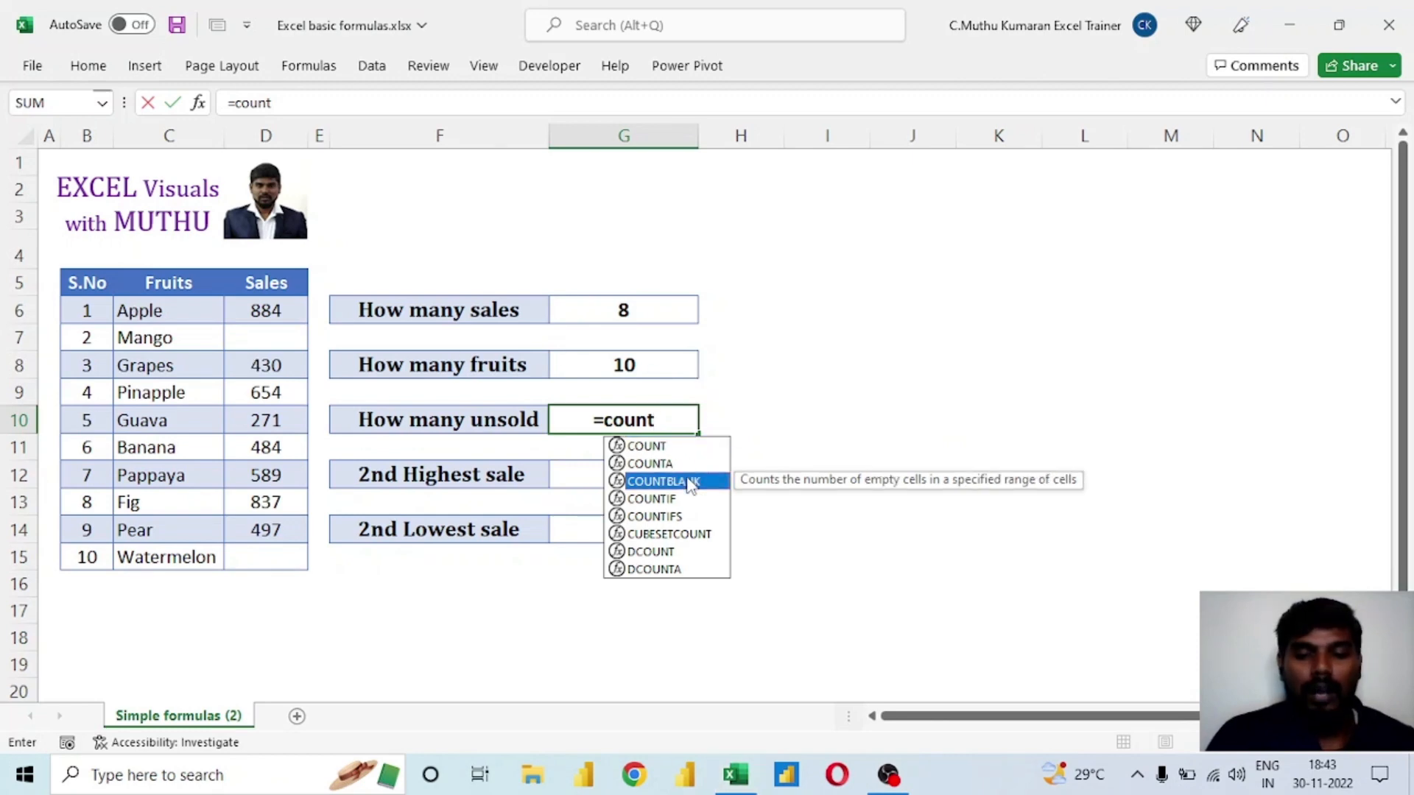
double_click(690, 482)
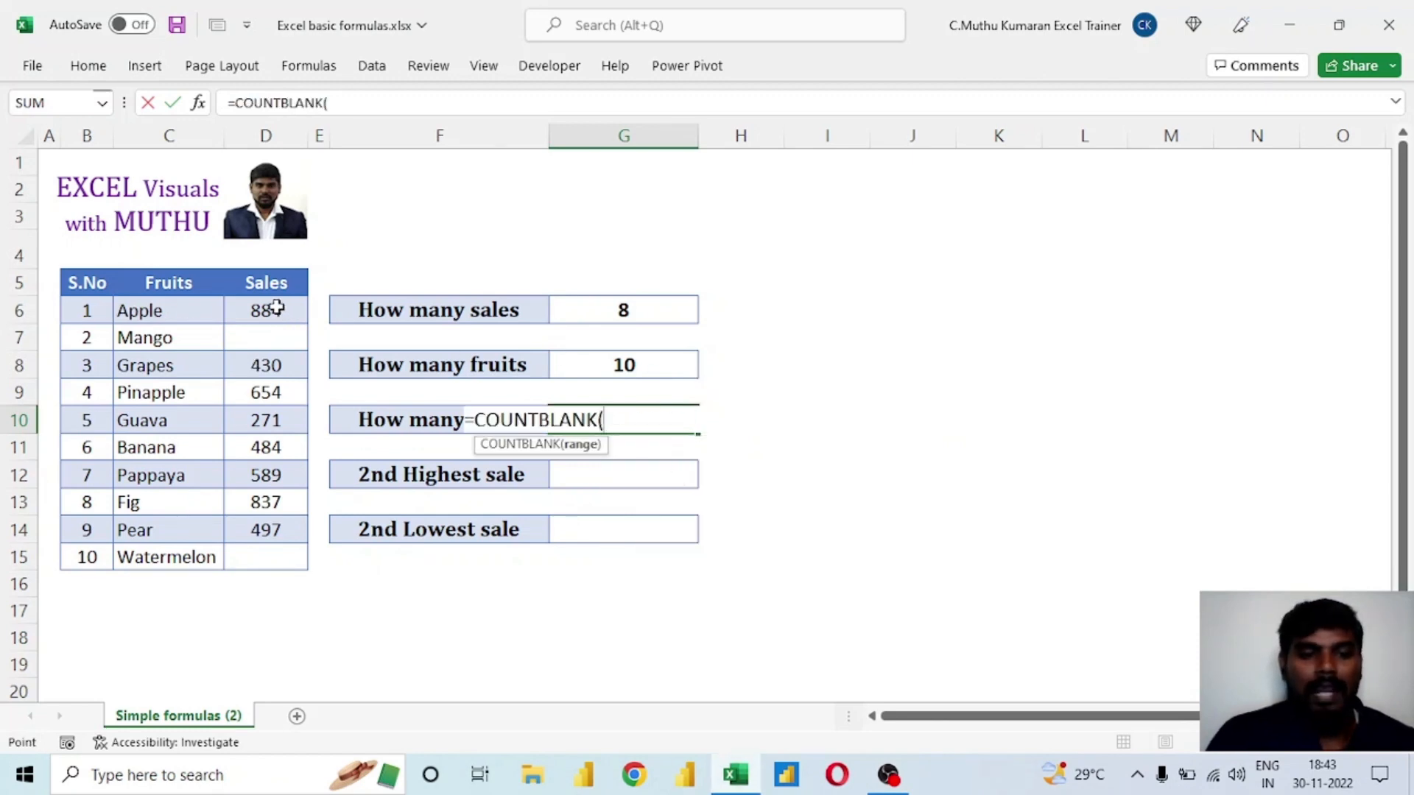
left_click_drag(275, 310, 270, 556)
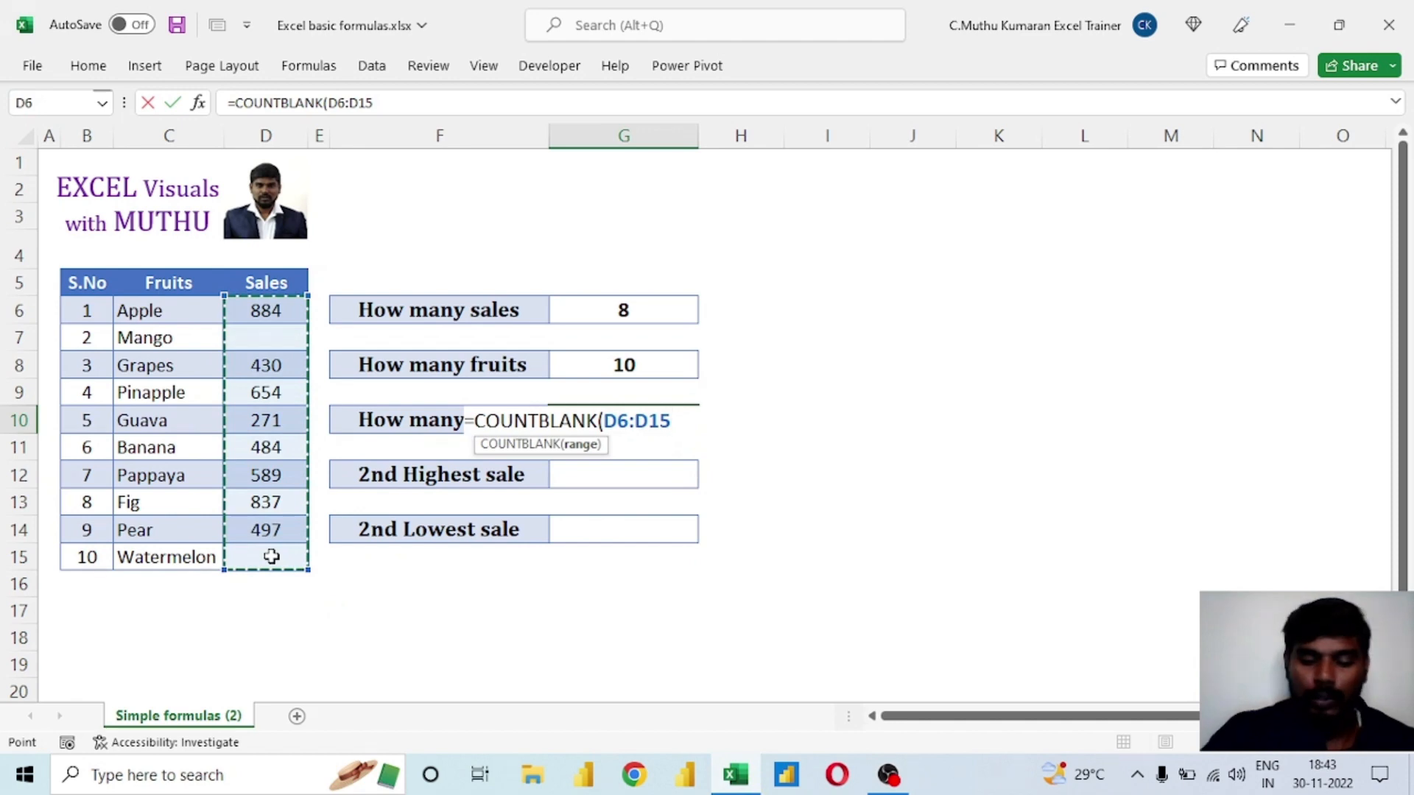
type(")")
key("Return")
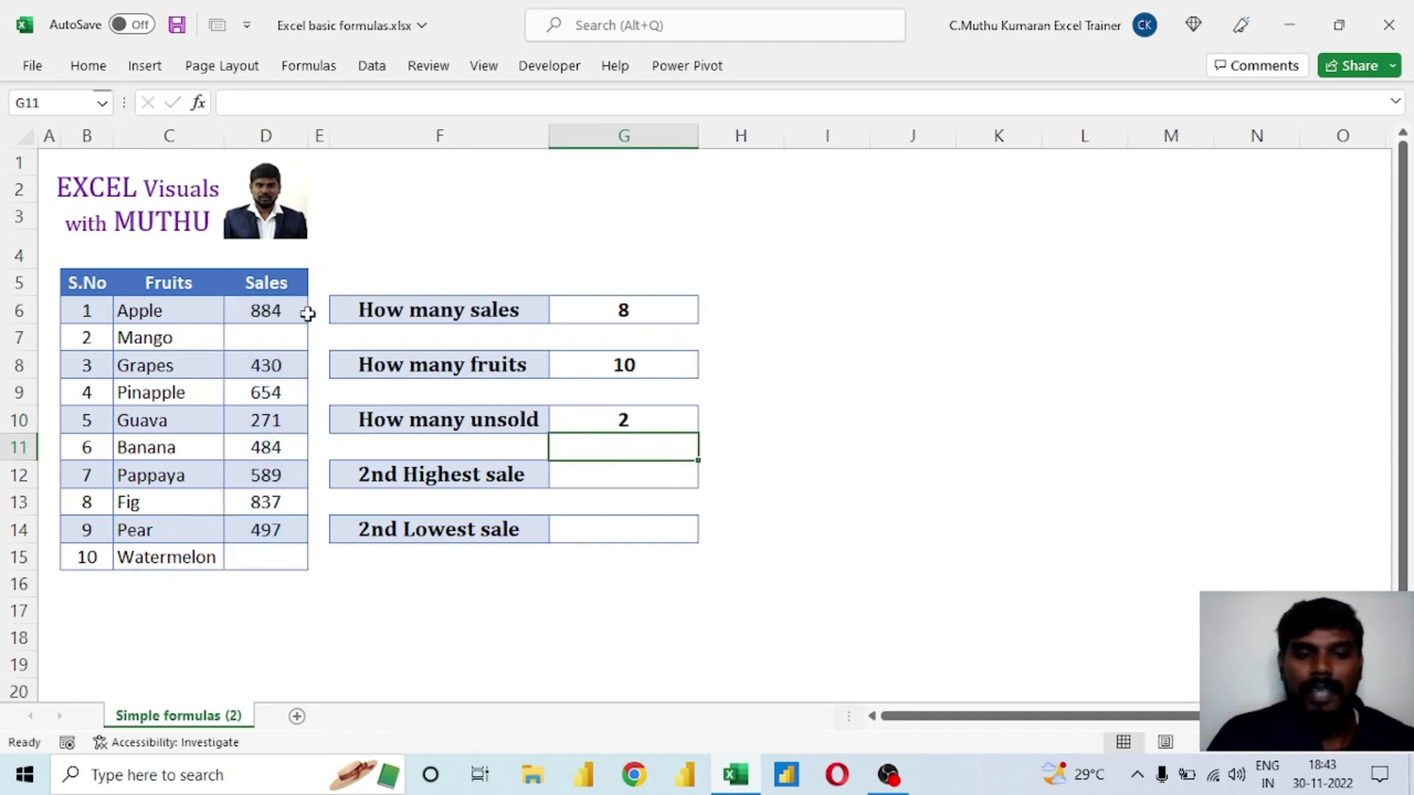
Check the formula in cell G10 and the 2nd Highest sale row in cells F12 and G12
left_click(601, 417)
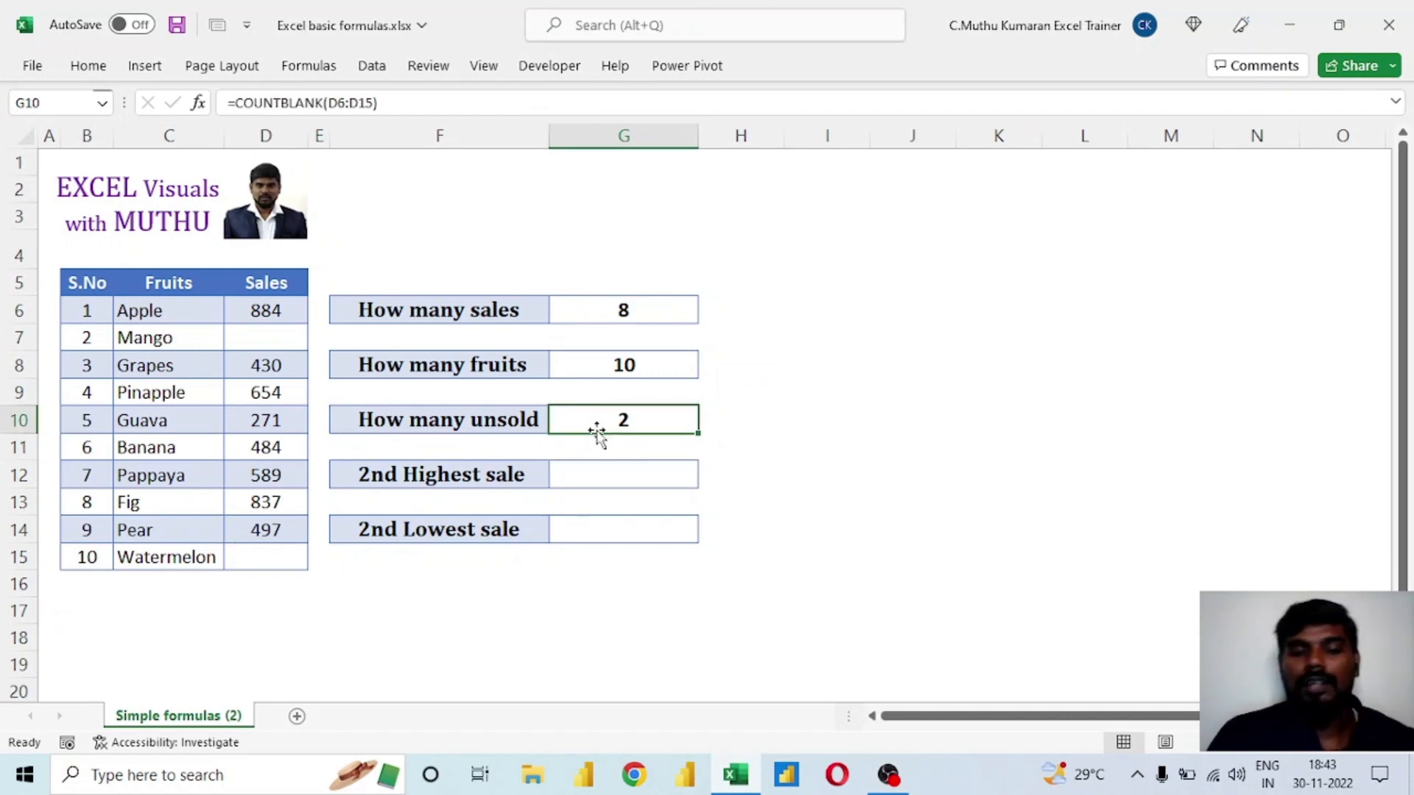
left_click(611, 479)
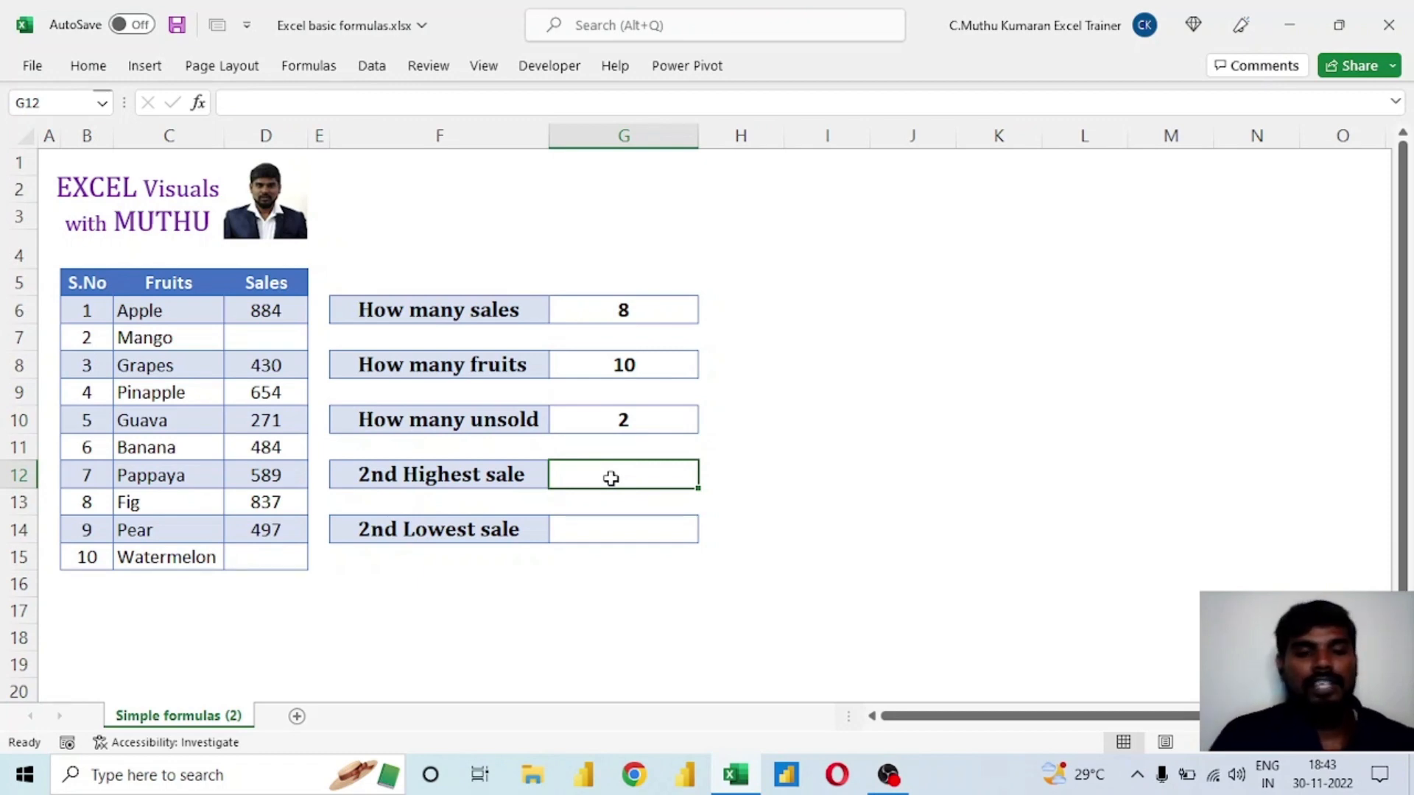
left_click(451, 476)
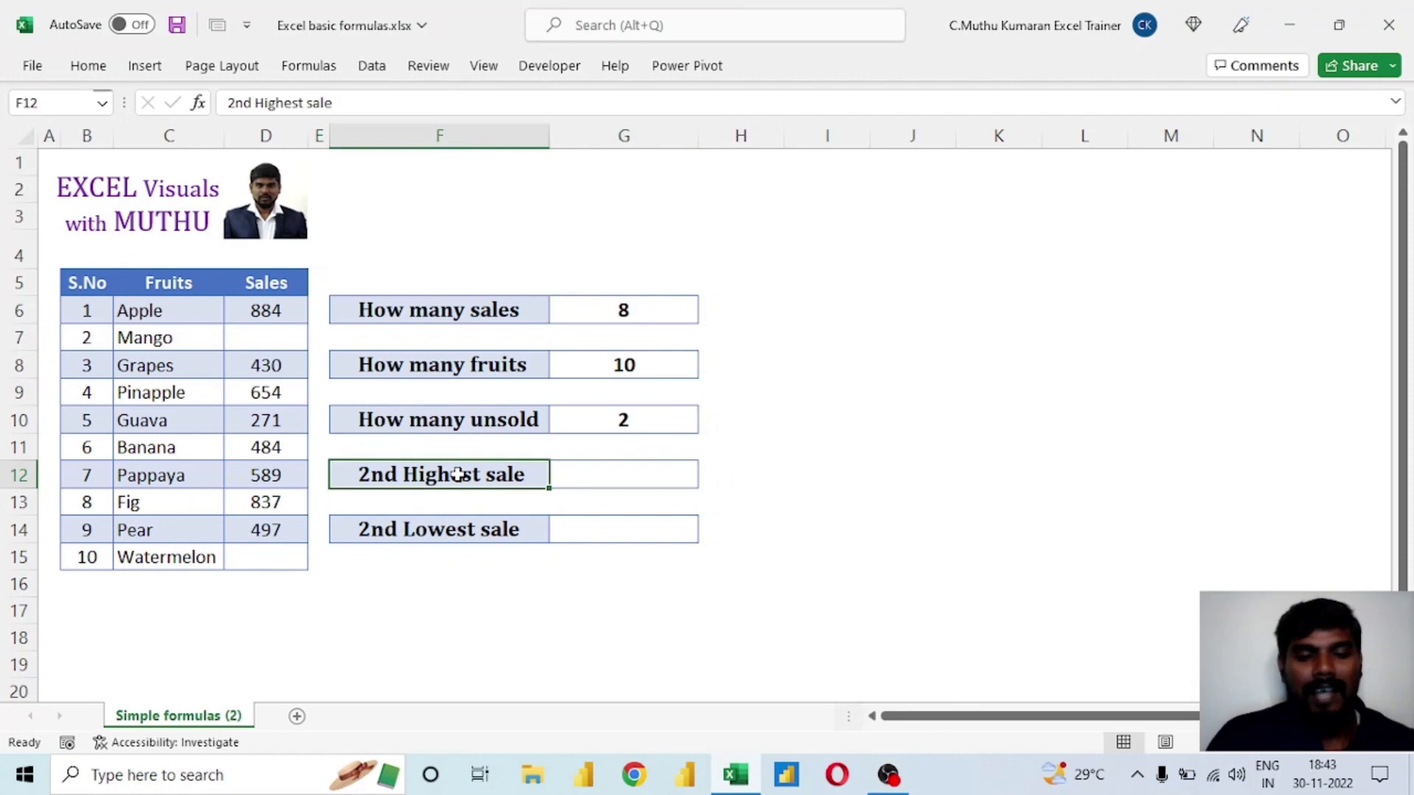
Try the formula =MAX(D6:D15) in cell G12 for the 2nd Highest sale, and clear the cell again
left_click(656, 481)
type("=")
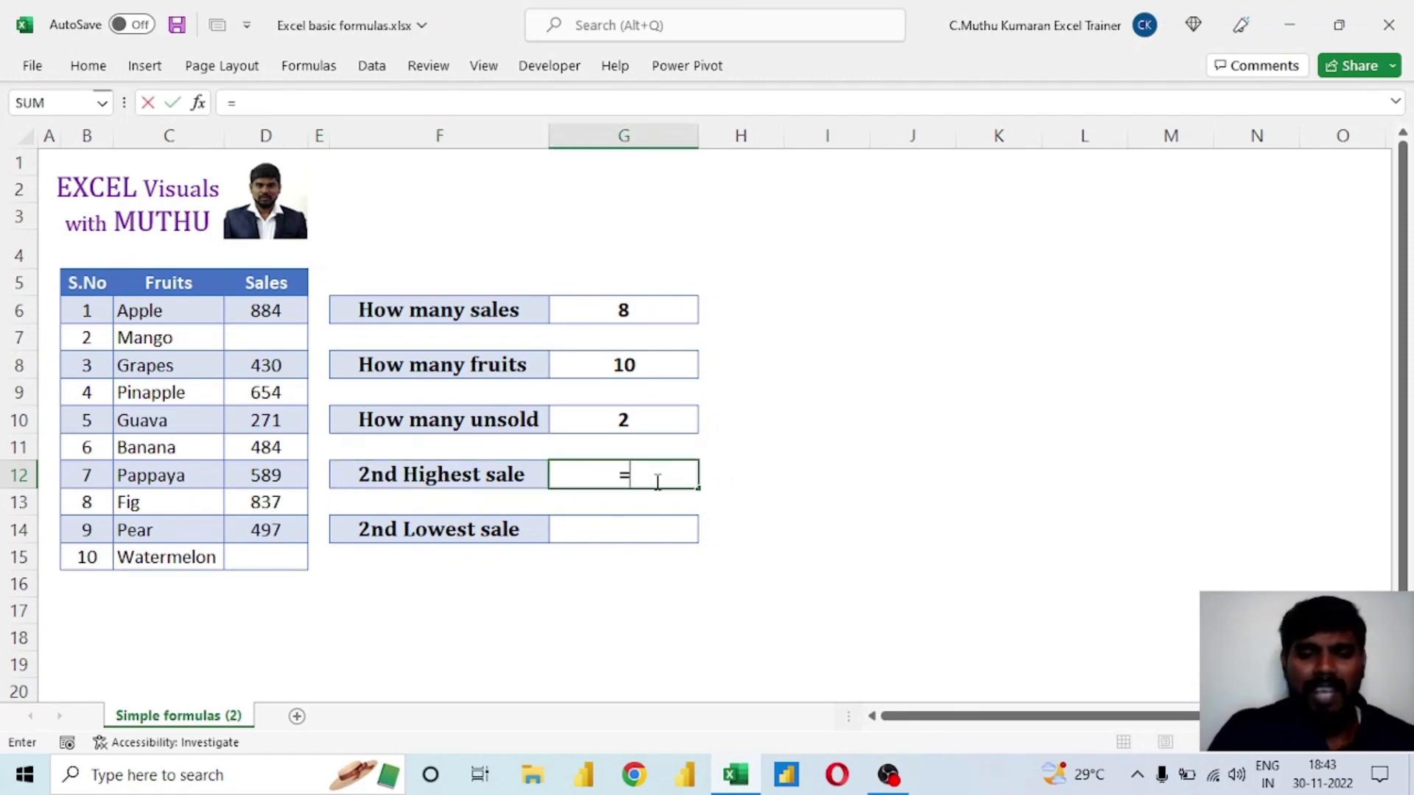
type("max")
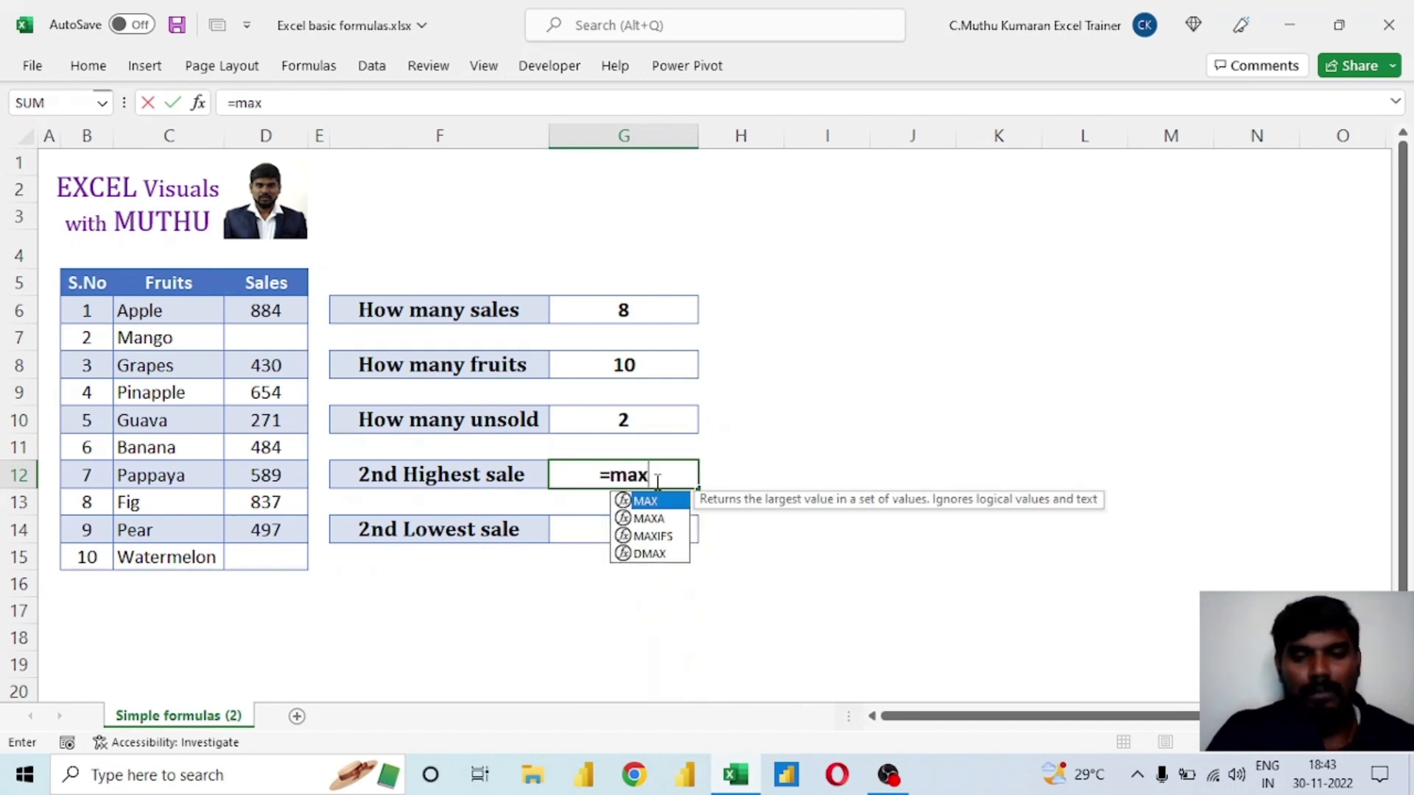
key("Tab")
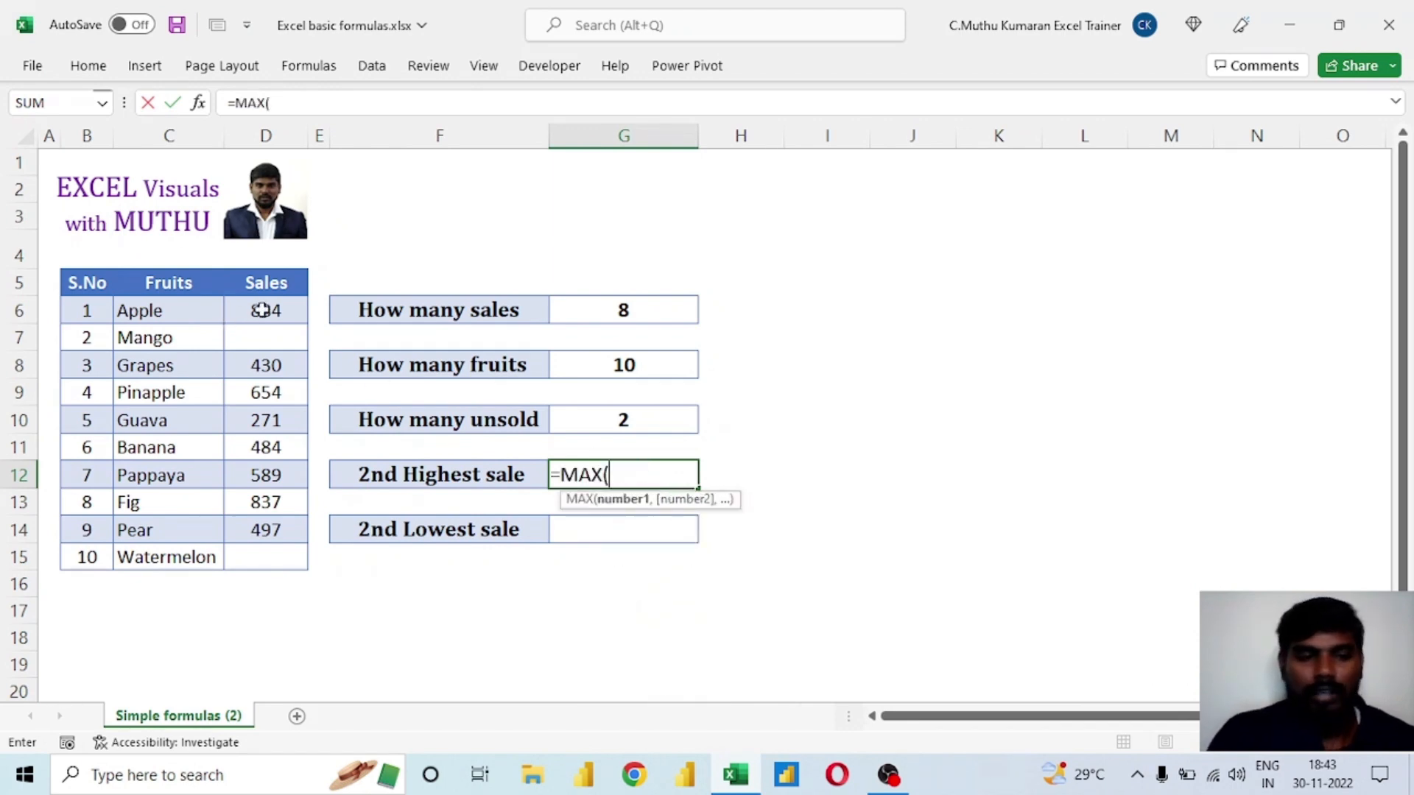
left_click_drag(265, 310, 279, 561)
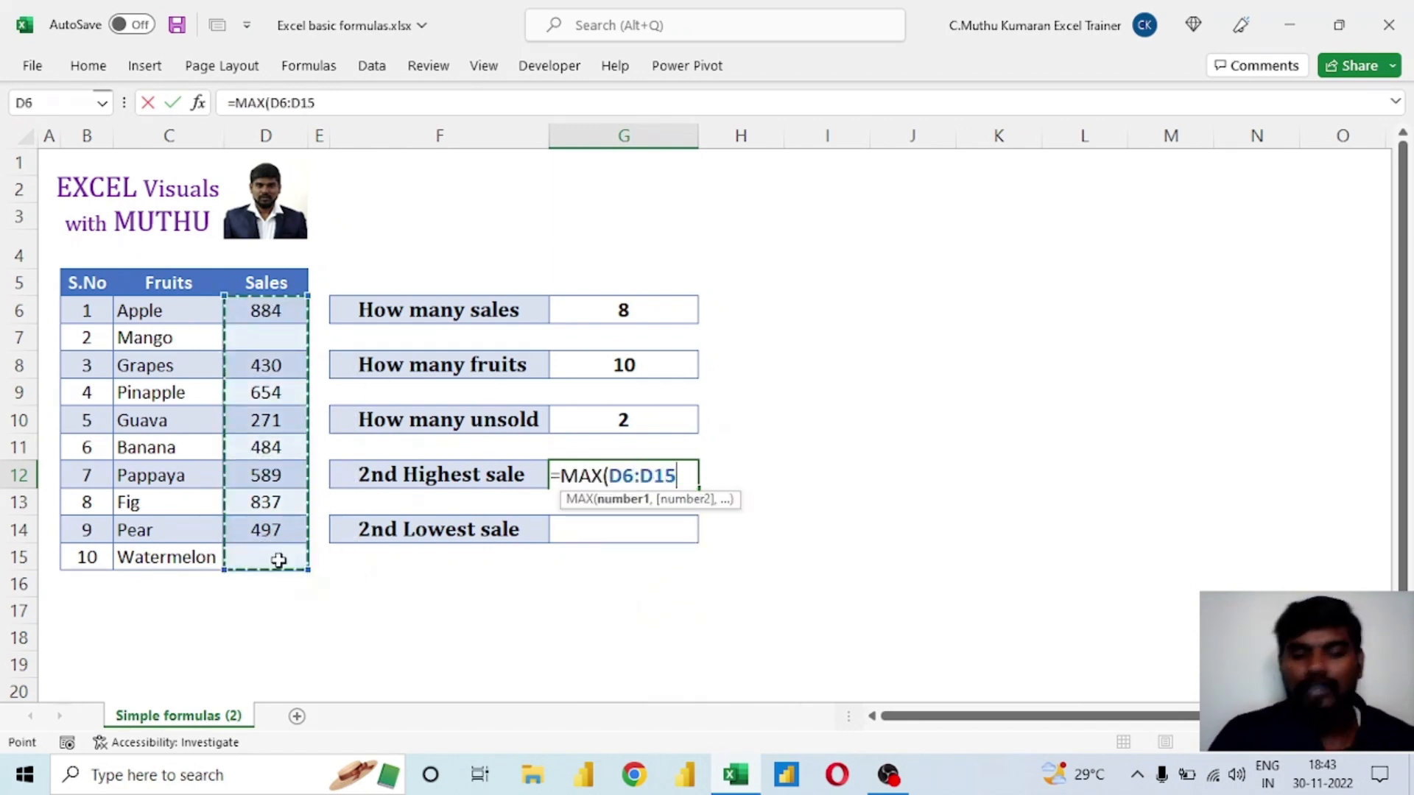
key("Return")
key("Up")
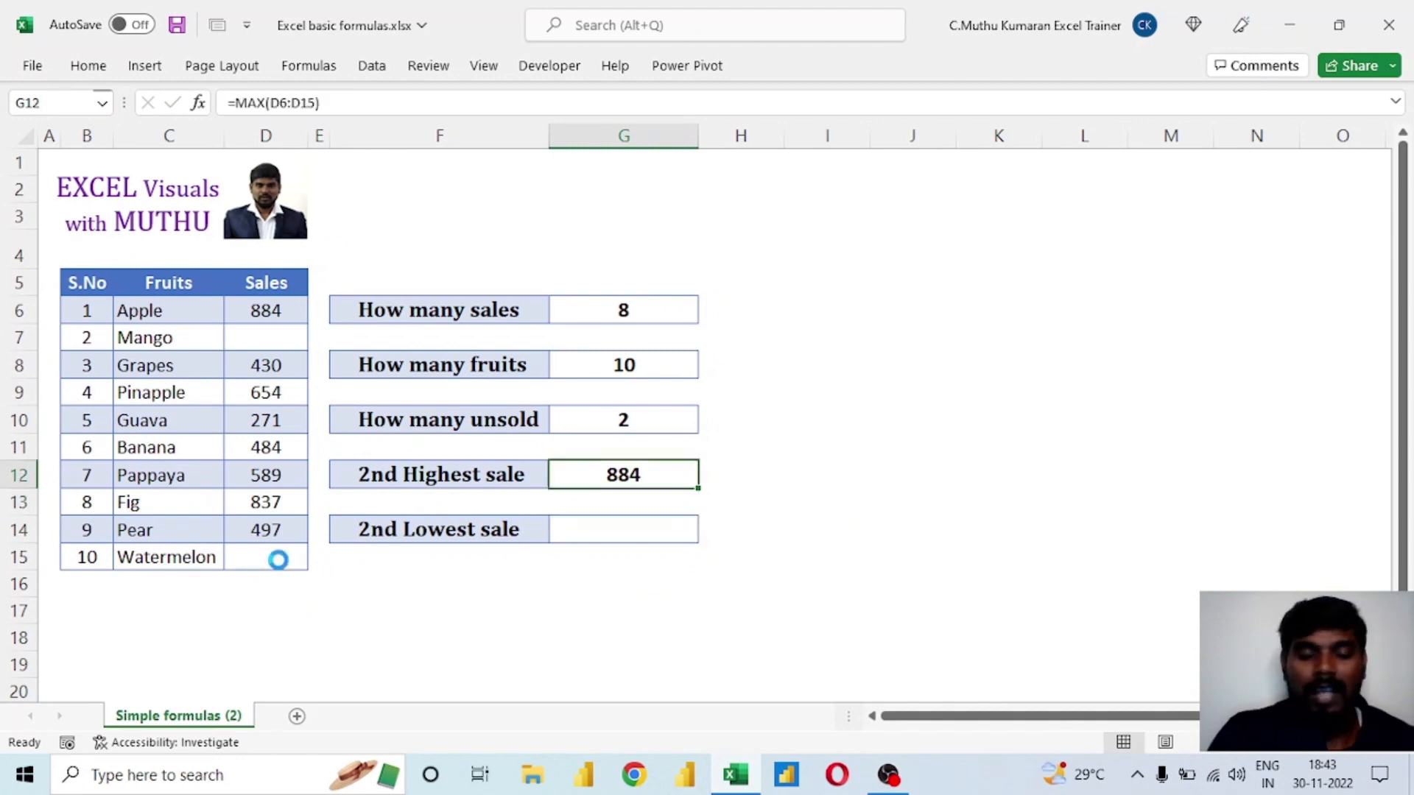
key("Delete")
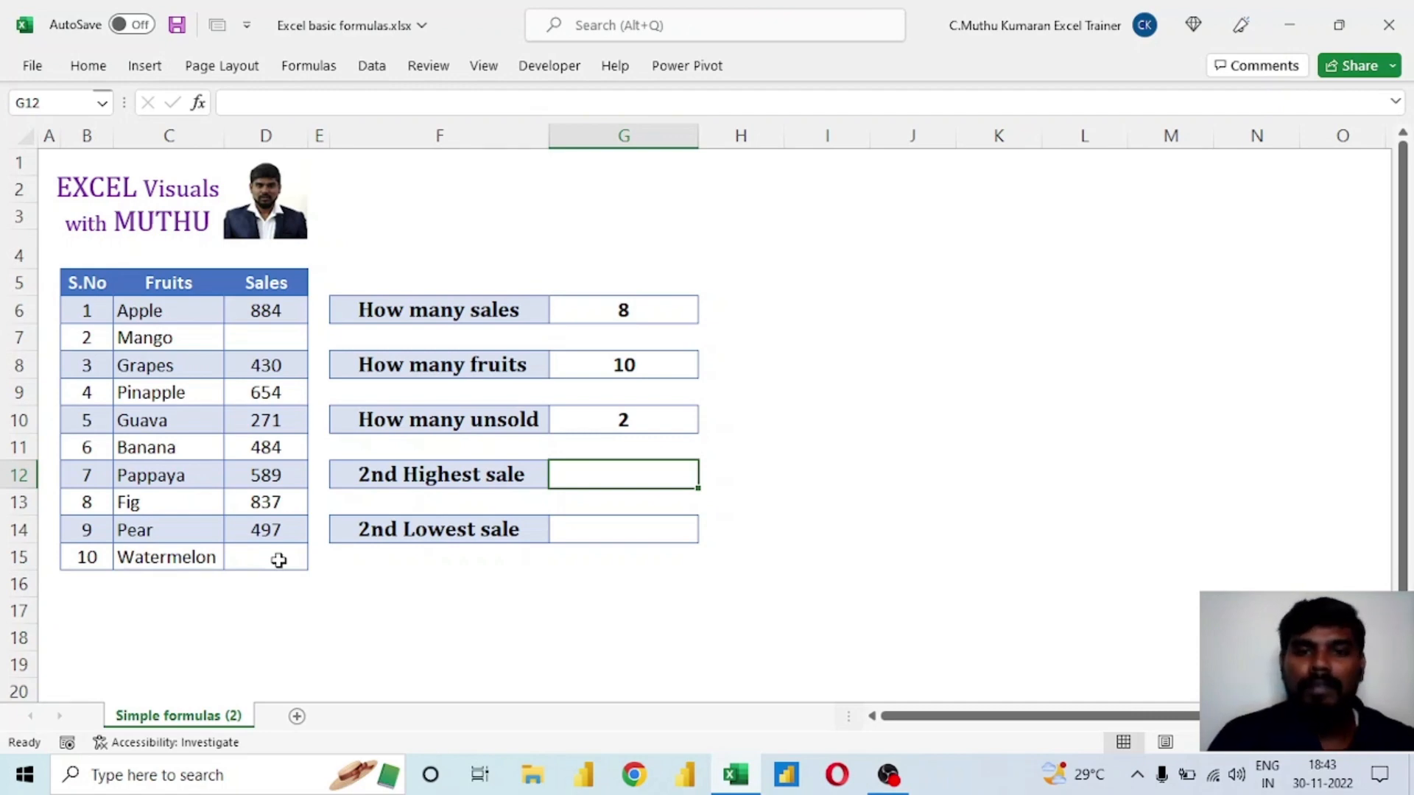
left_click(234, 315)
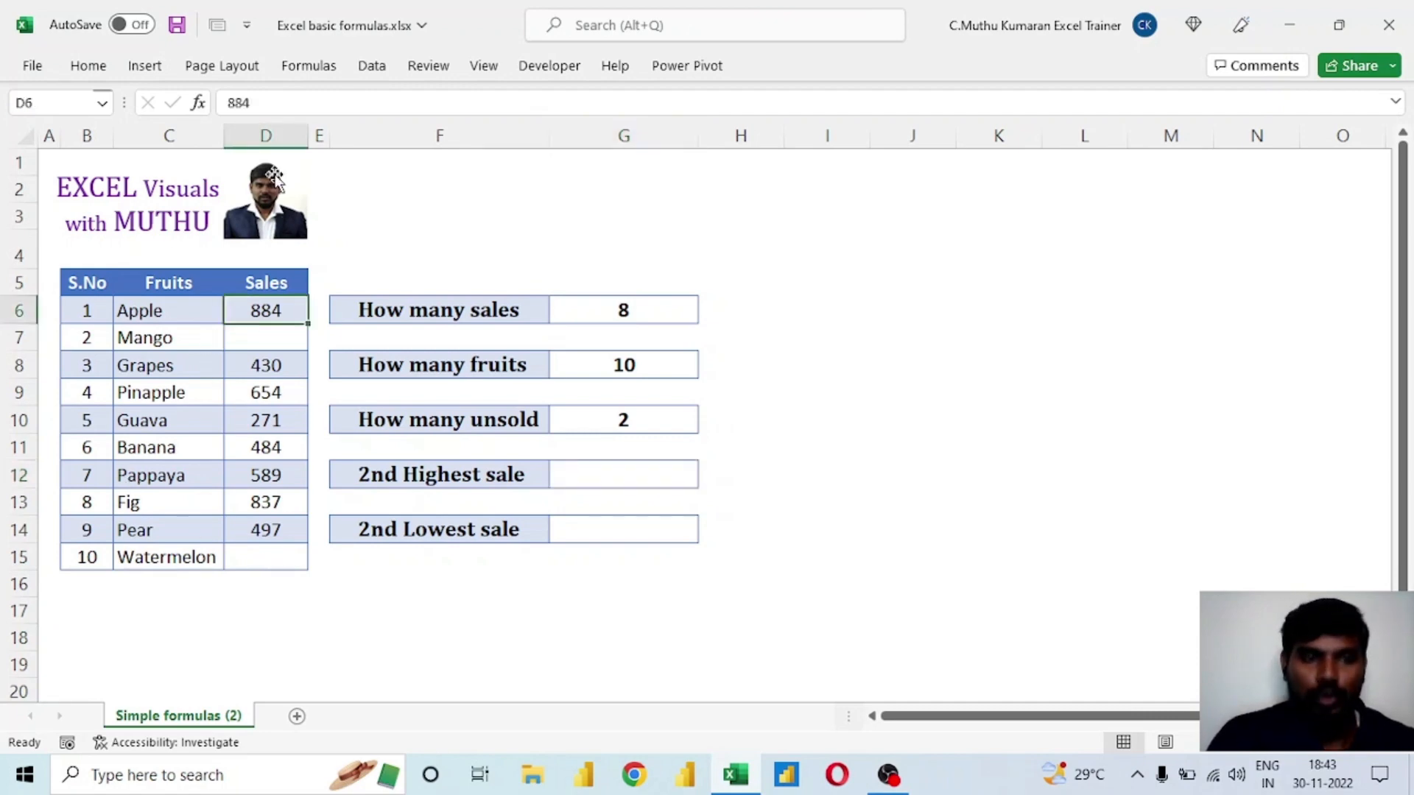
left_click(370, 68)
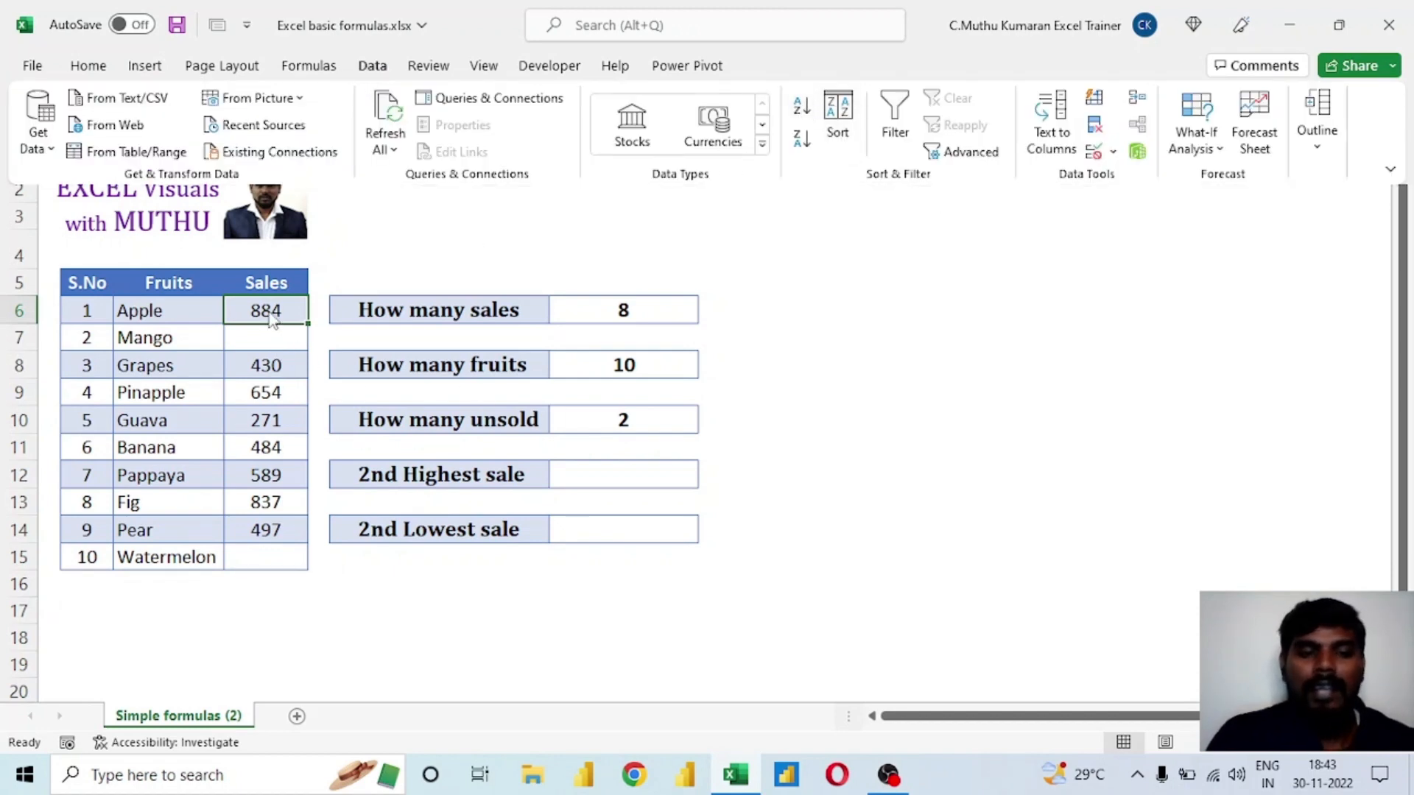
left_click(281, 361)
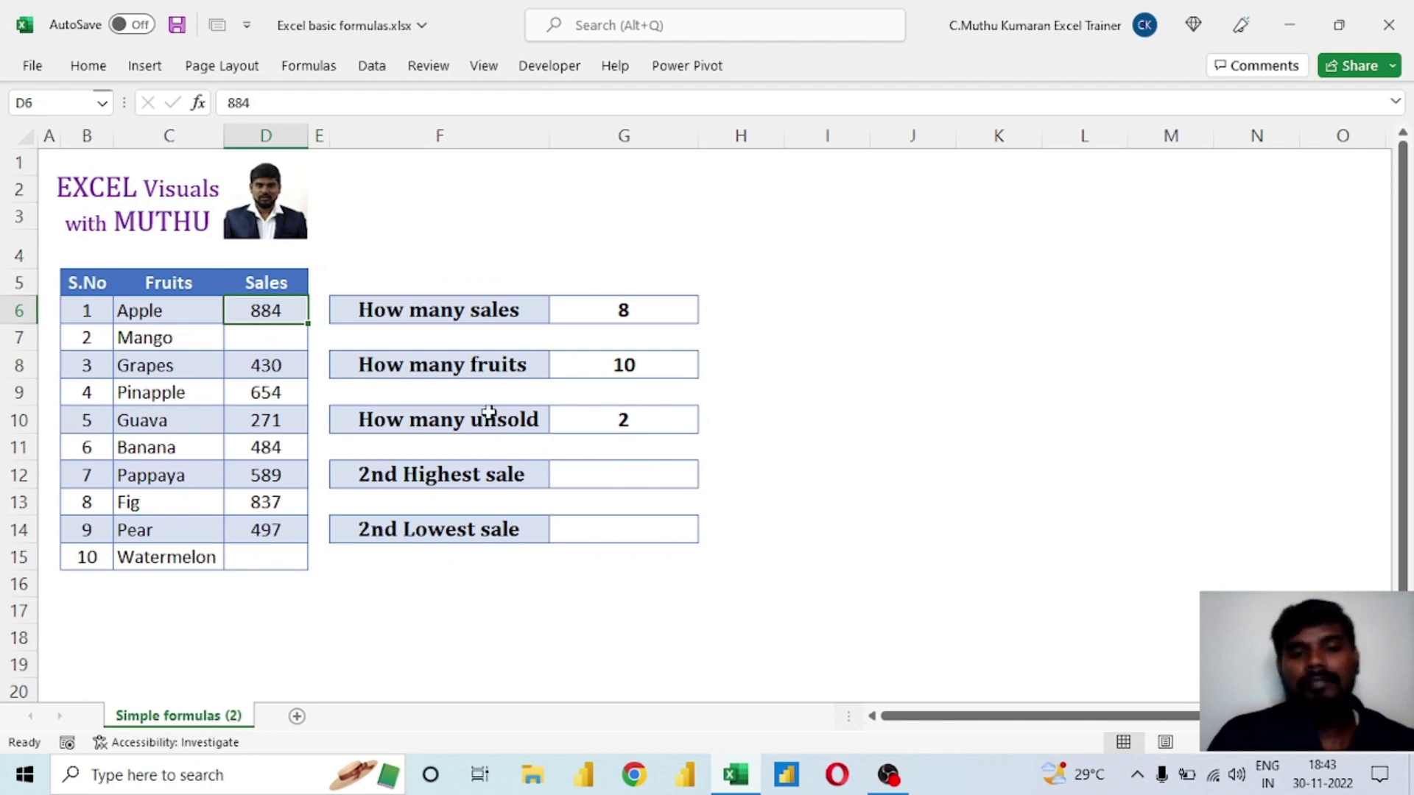
Find the second highest sale with the formula =LARGE(D6:D15,2) in cell G12
left_click(625, 477)
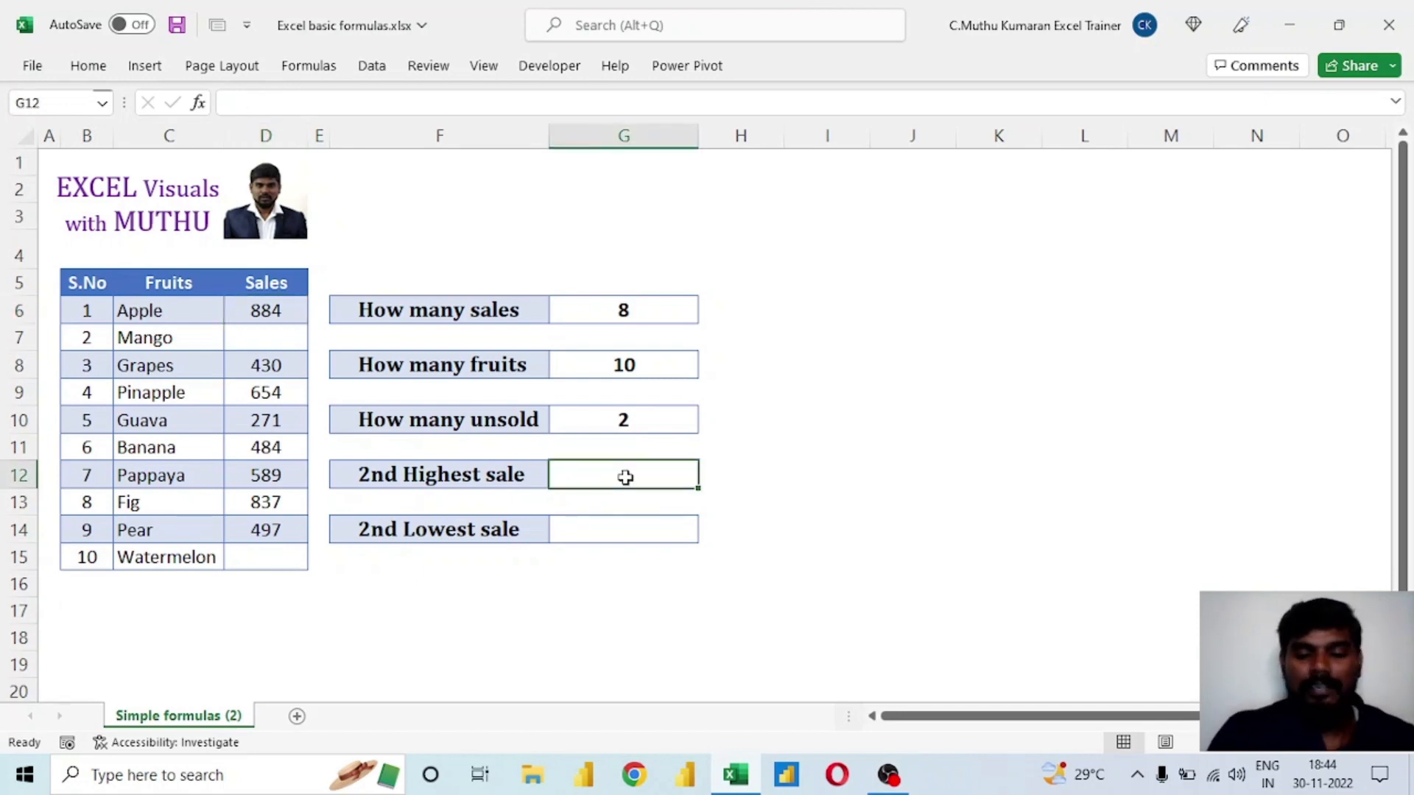
type("=la")
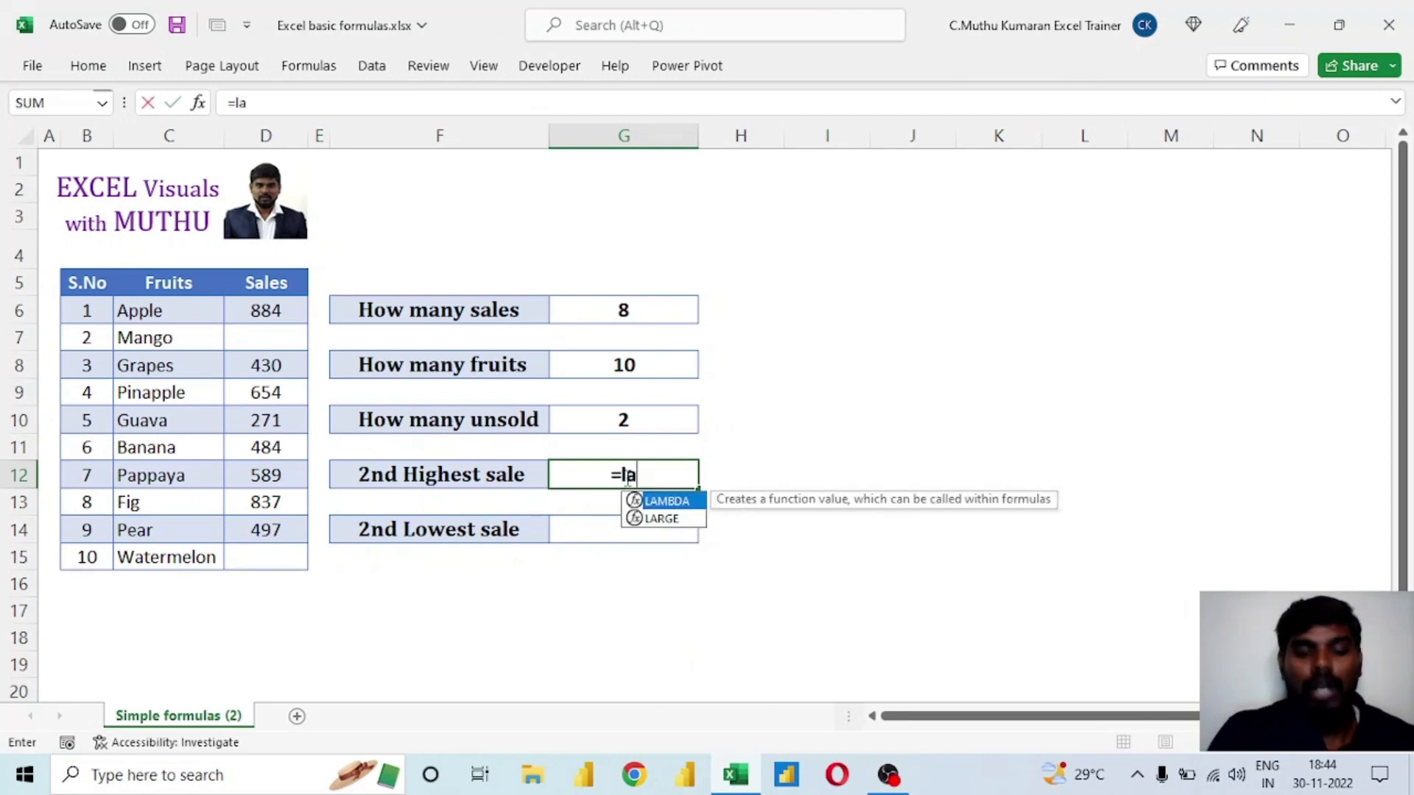
type("rge")
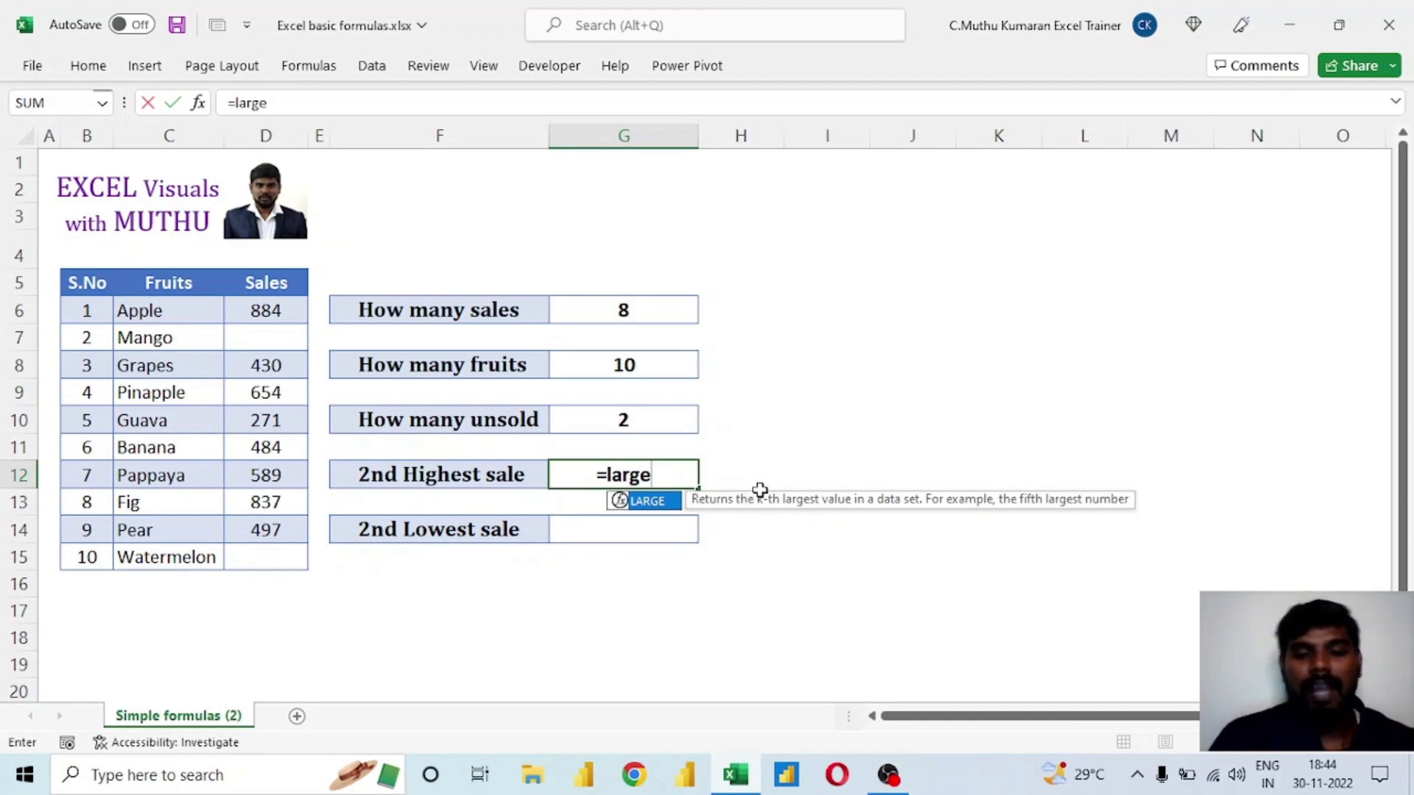
key("Tab")
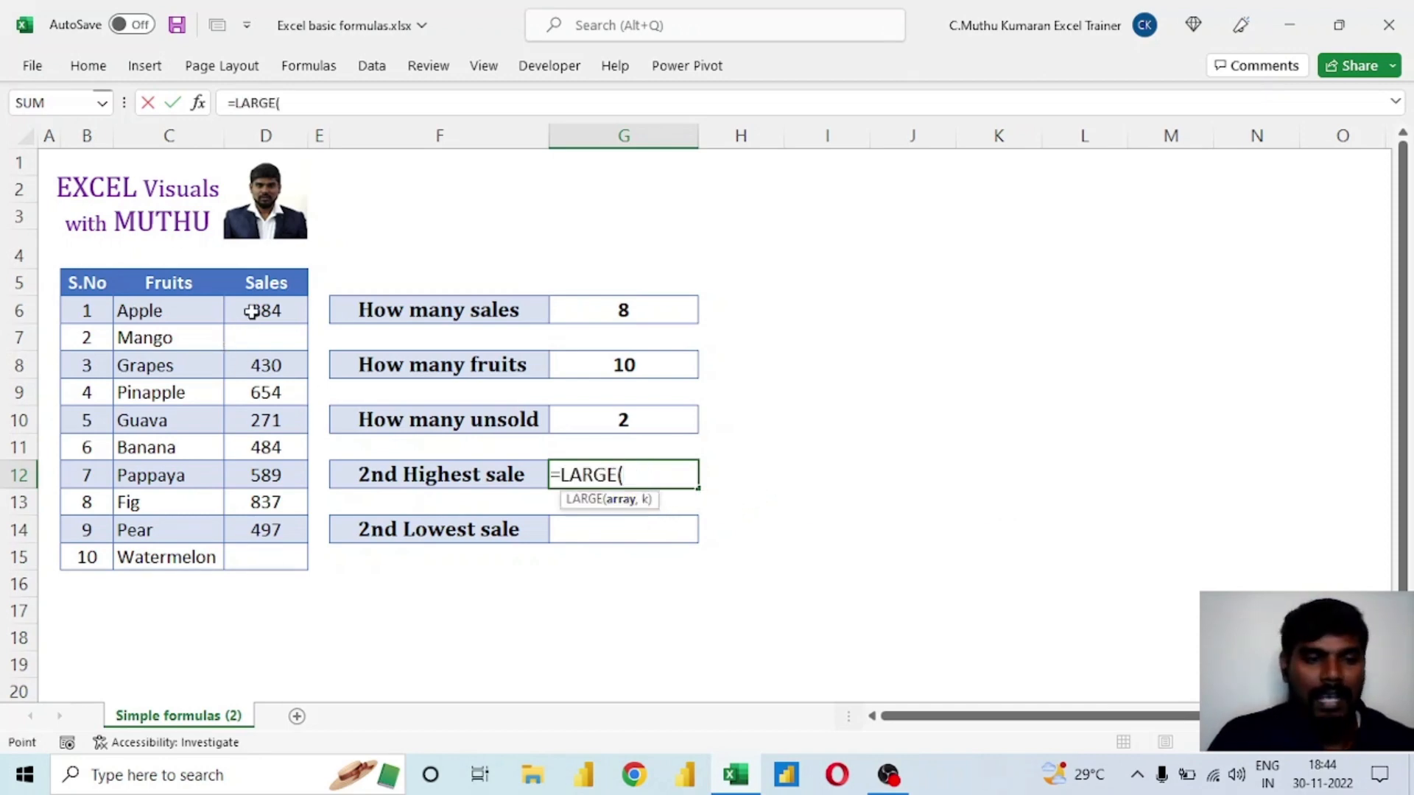
left_click_drag(253, 308, 272, 559)
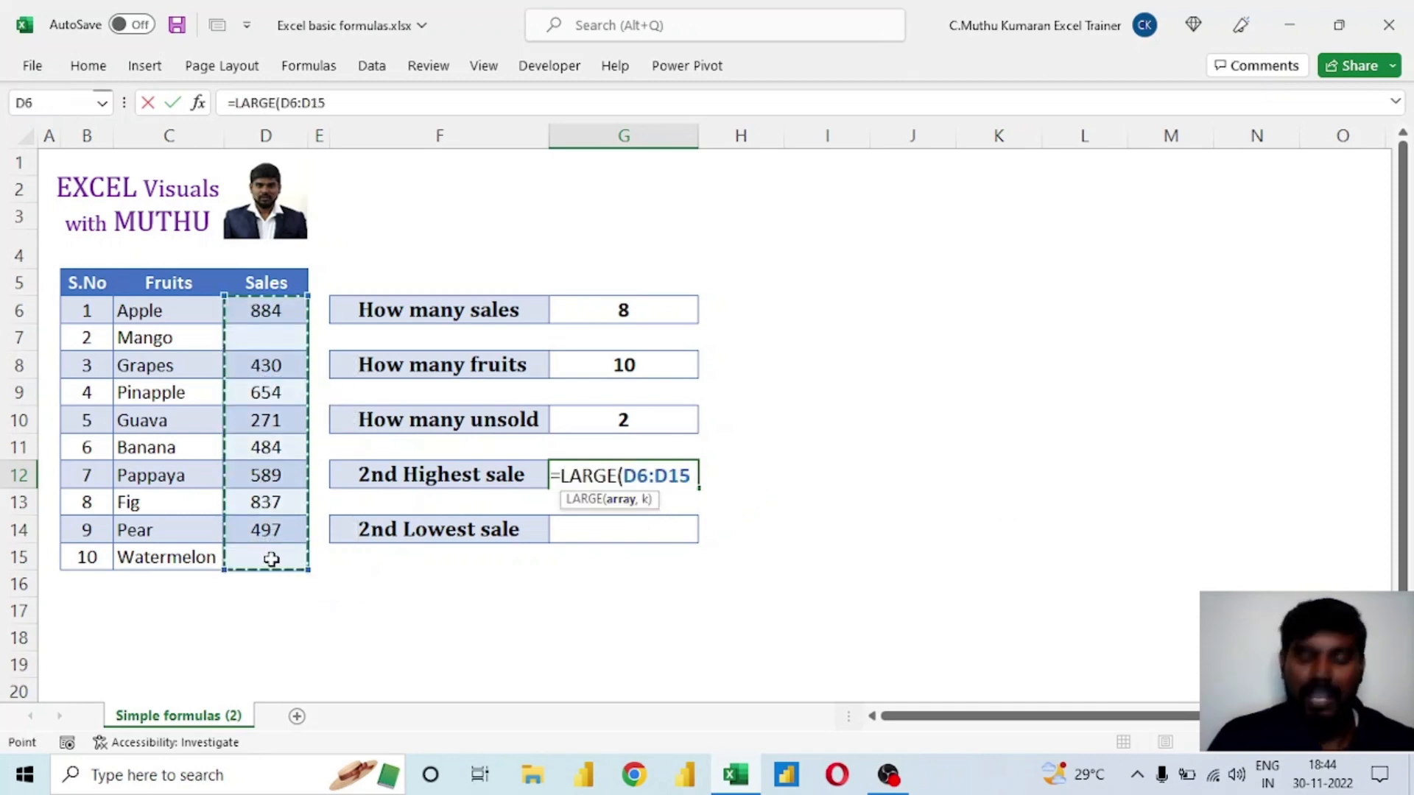
type(",")
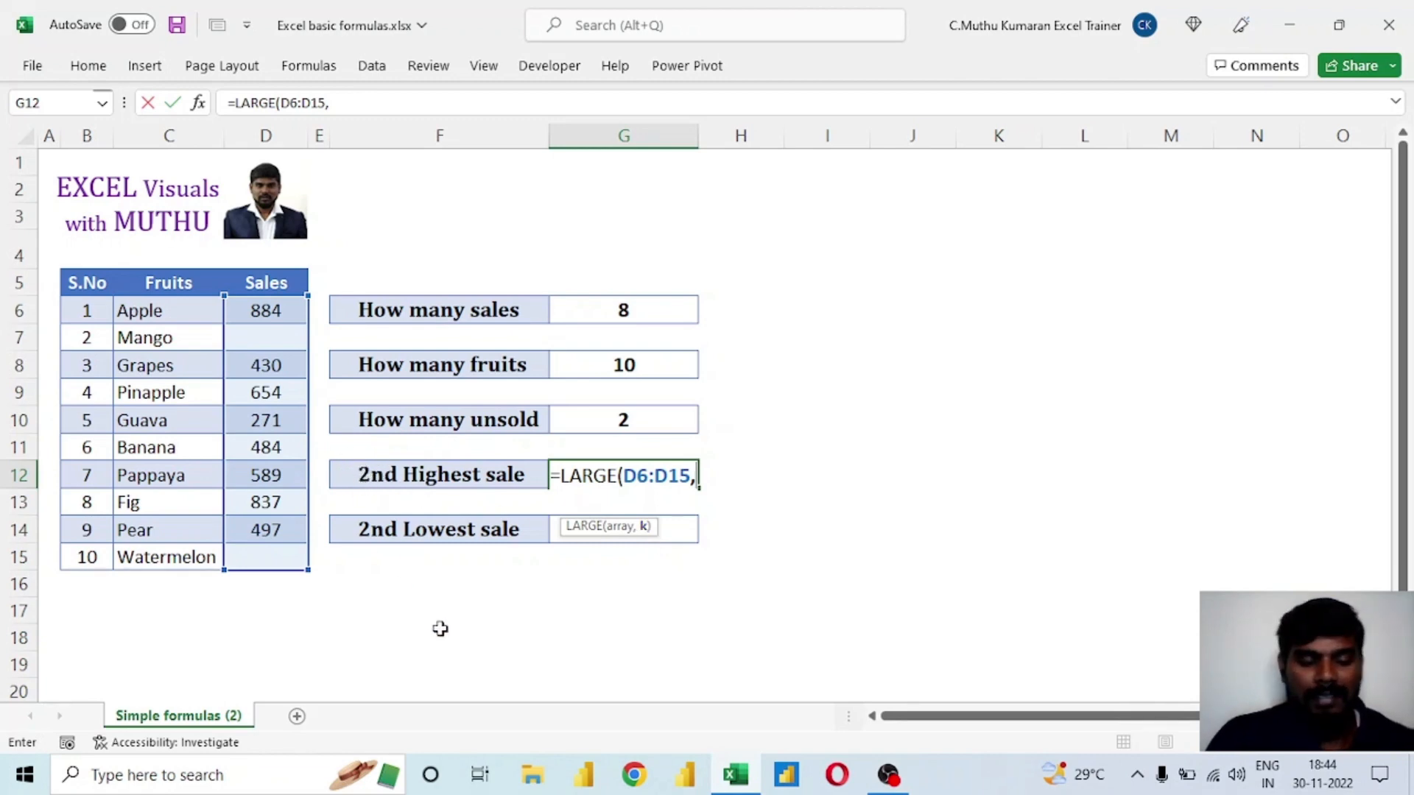
type("2)")
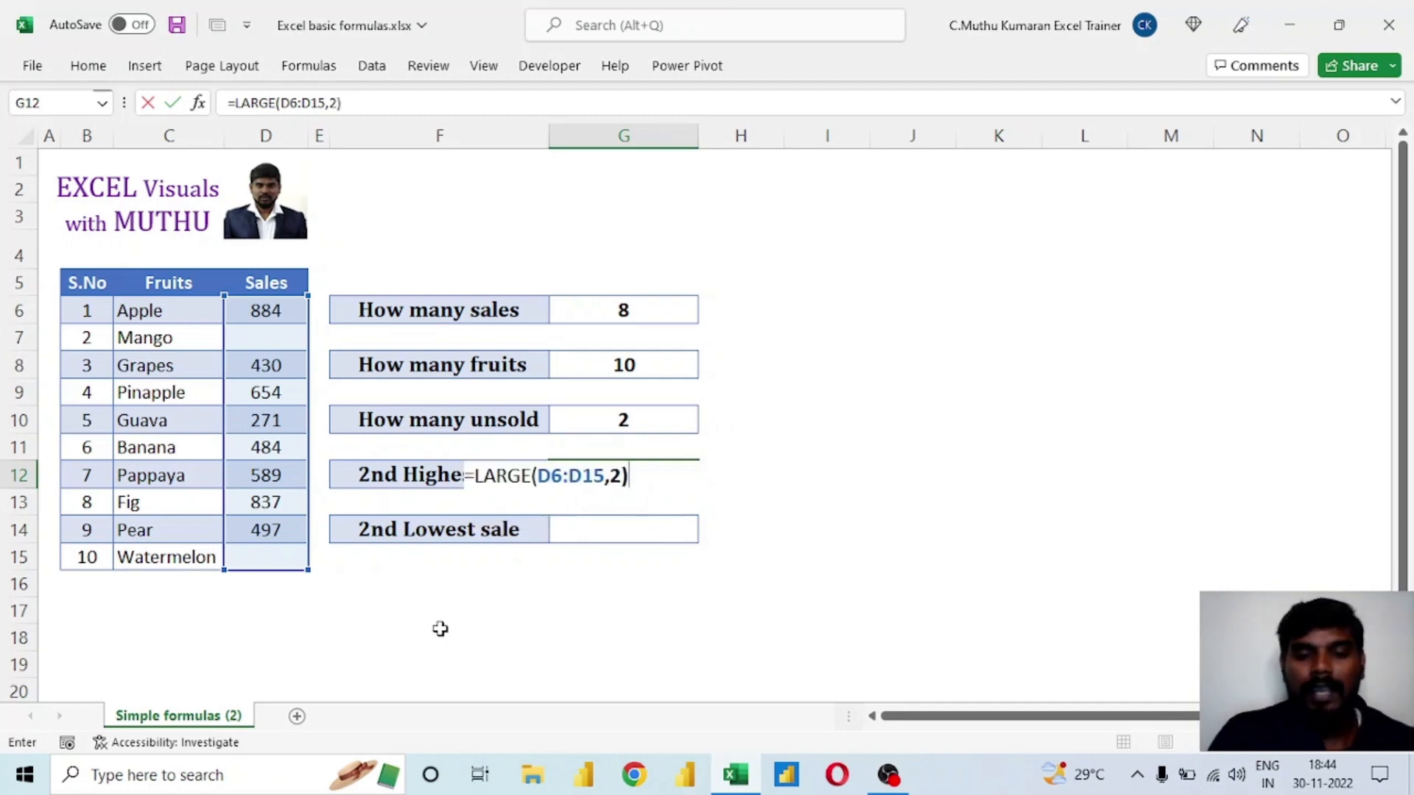
key("Return")
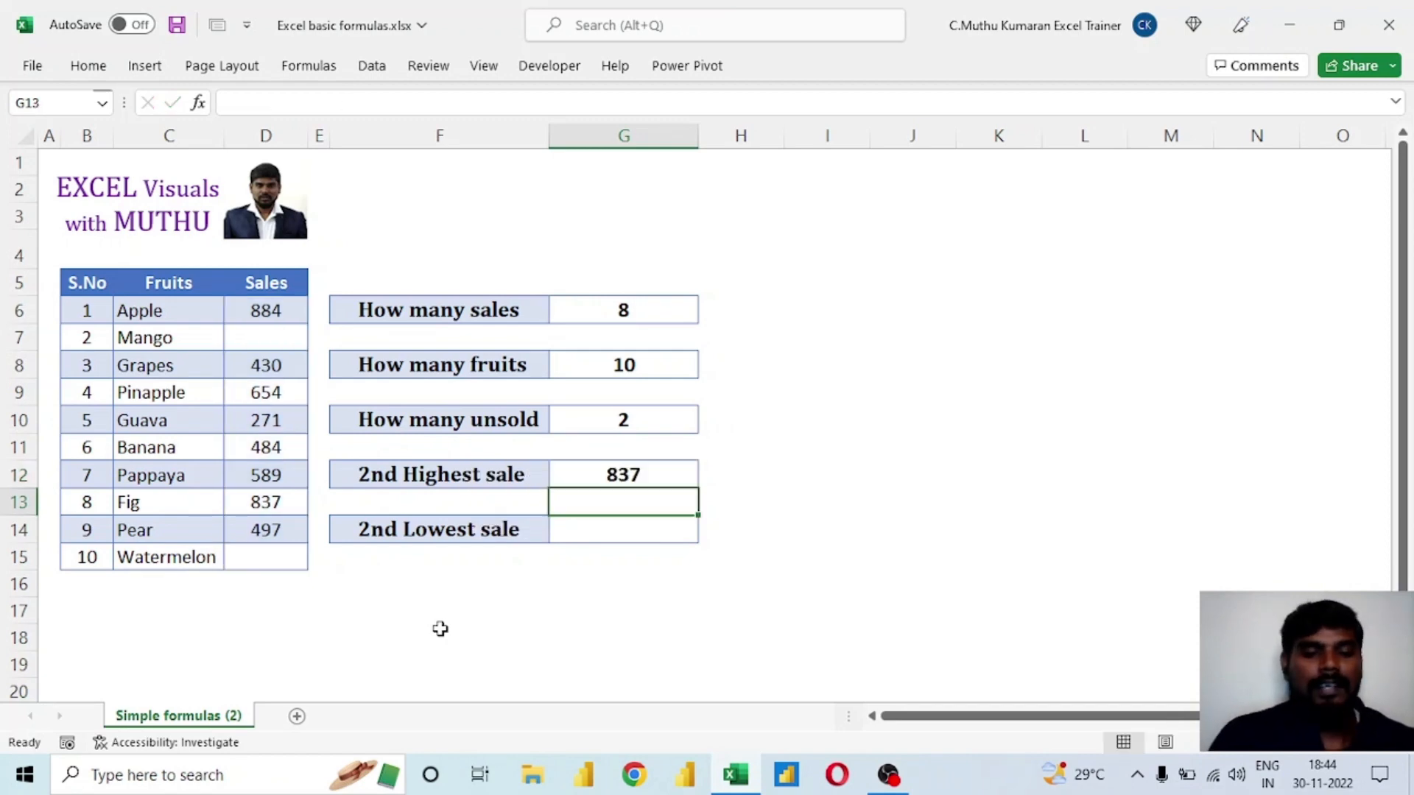
Check the LARGE formula in cell G12 and its rank argument against the Apple and Fig sales in D6 and D13
left_click(646, 471)
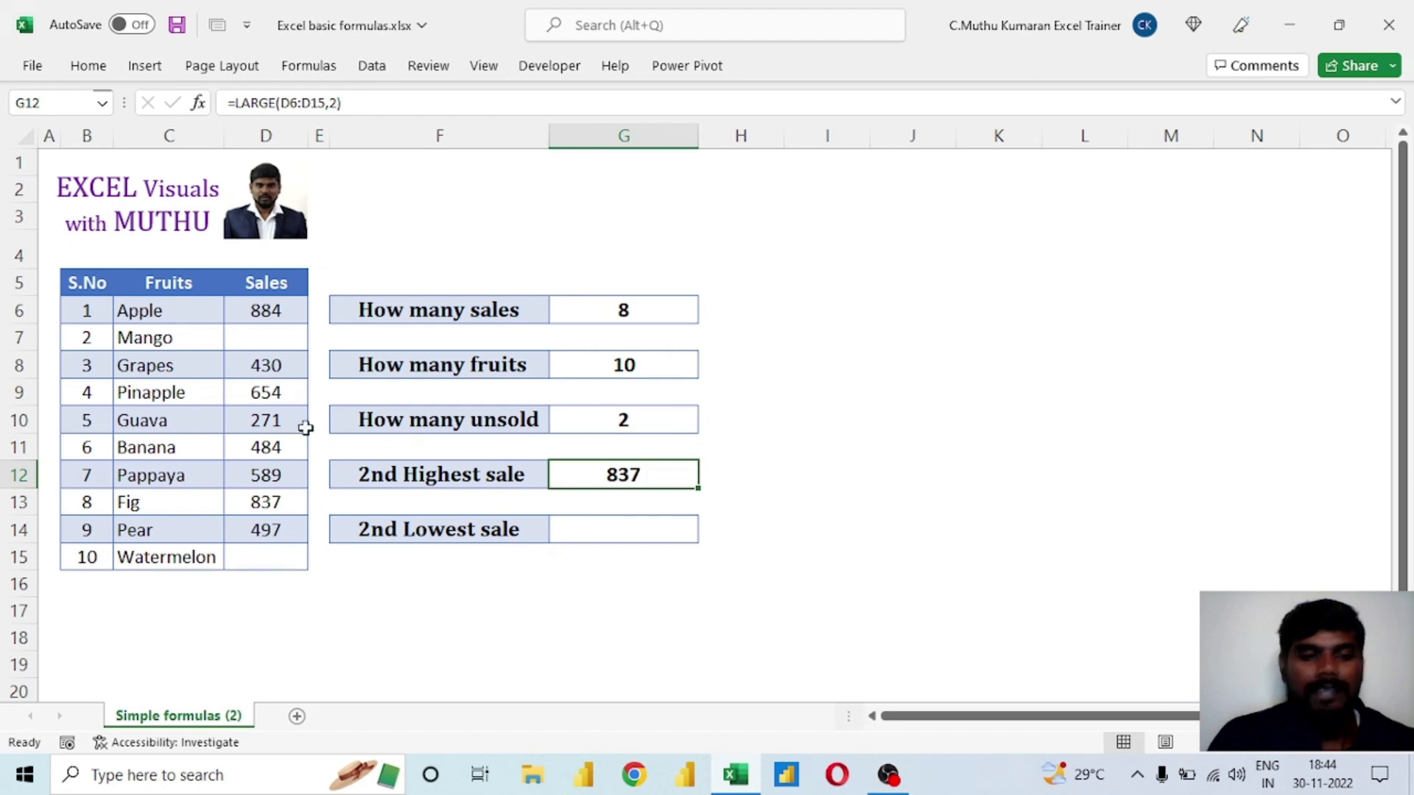
left_click(279, 308)
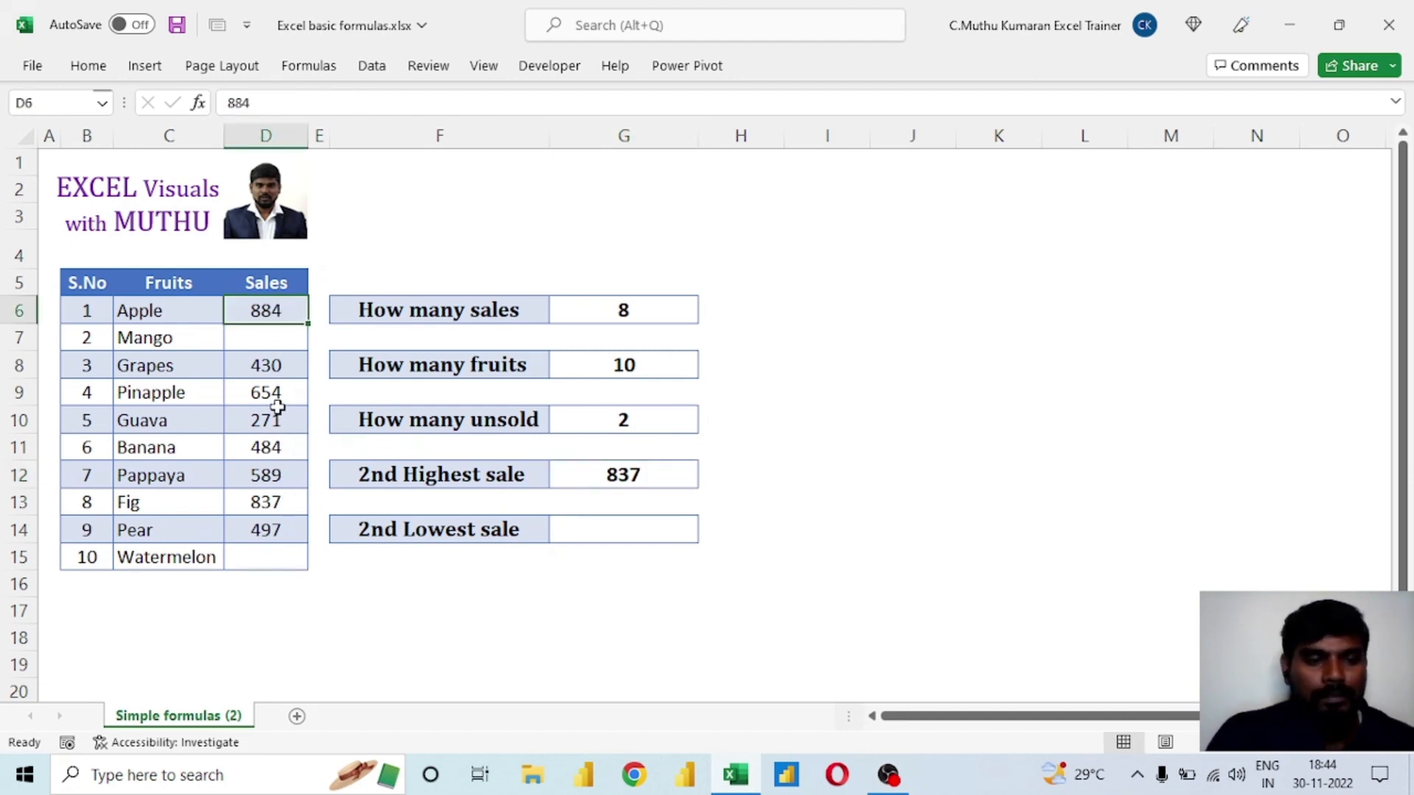
left_click(295, 508)
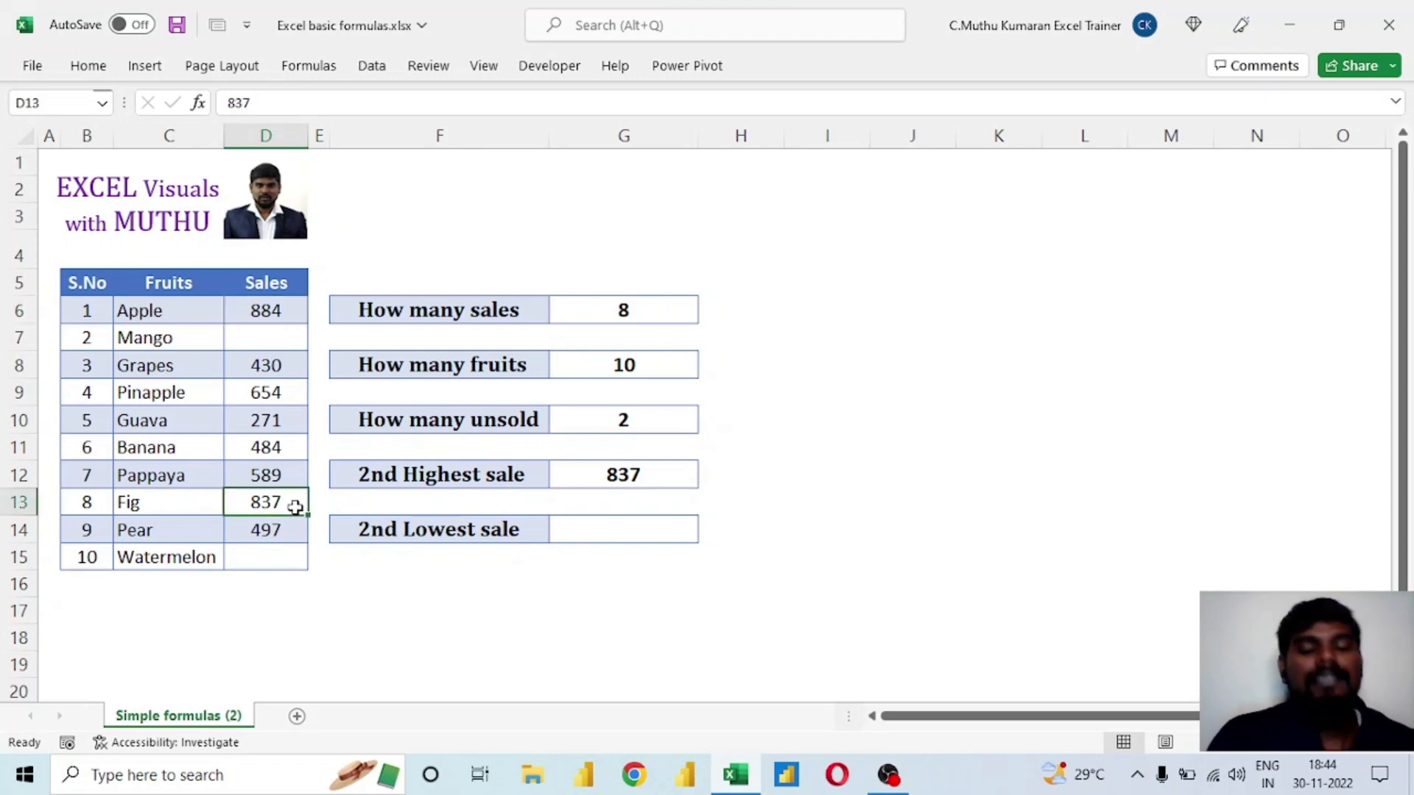
double_click(589, 477)
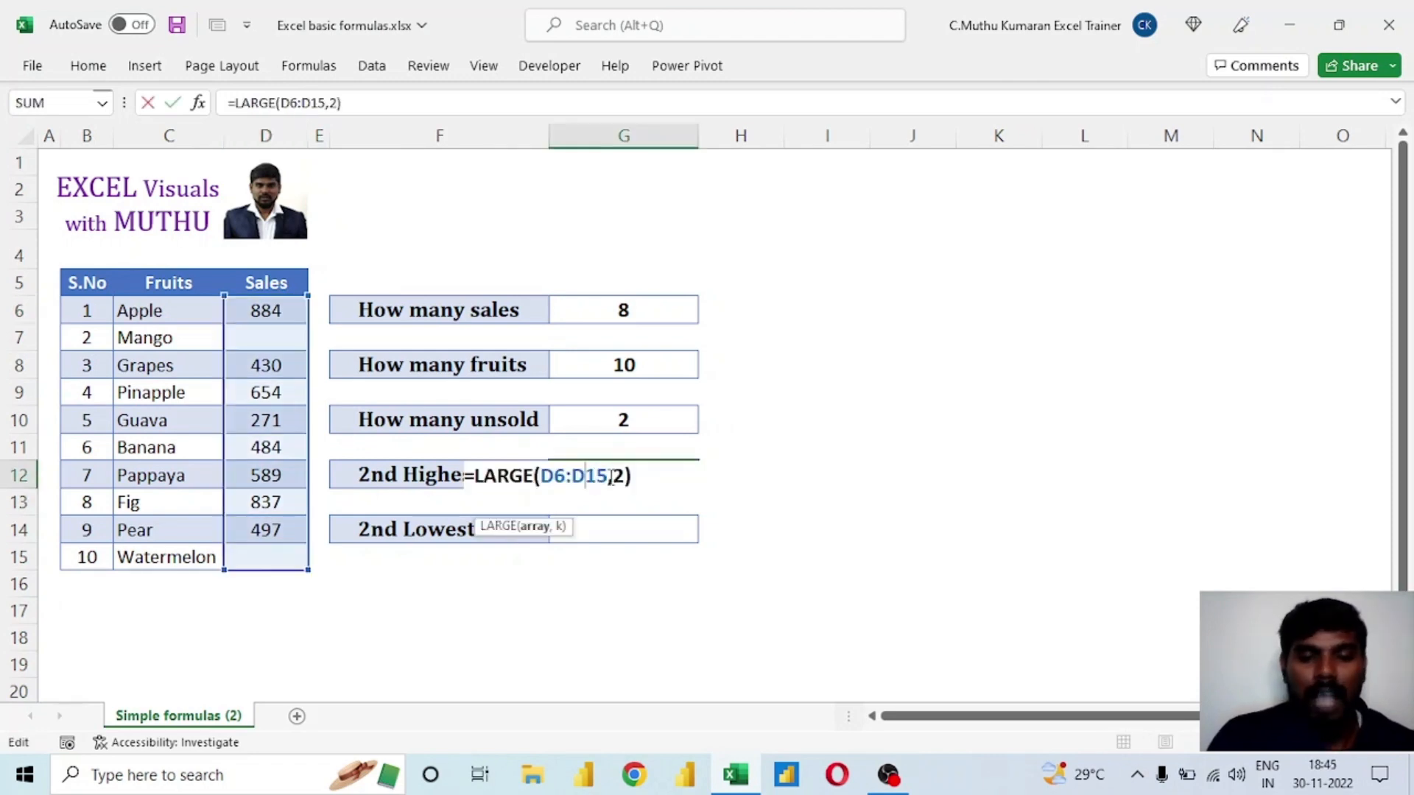
double_click(617, 477)
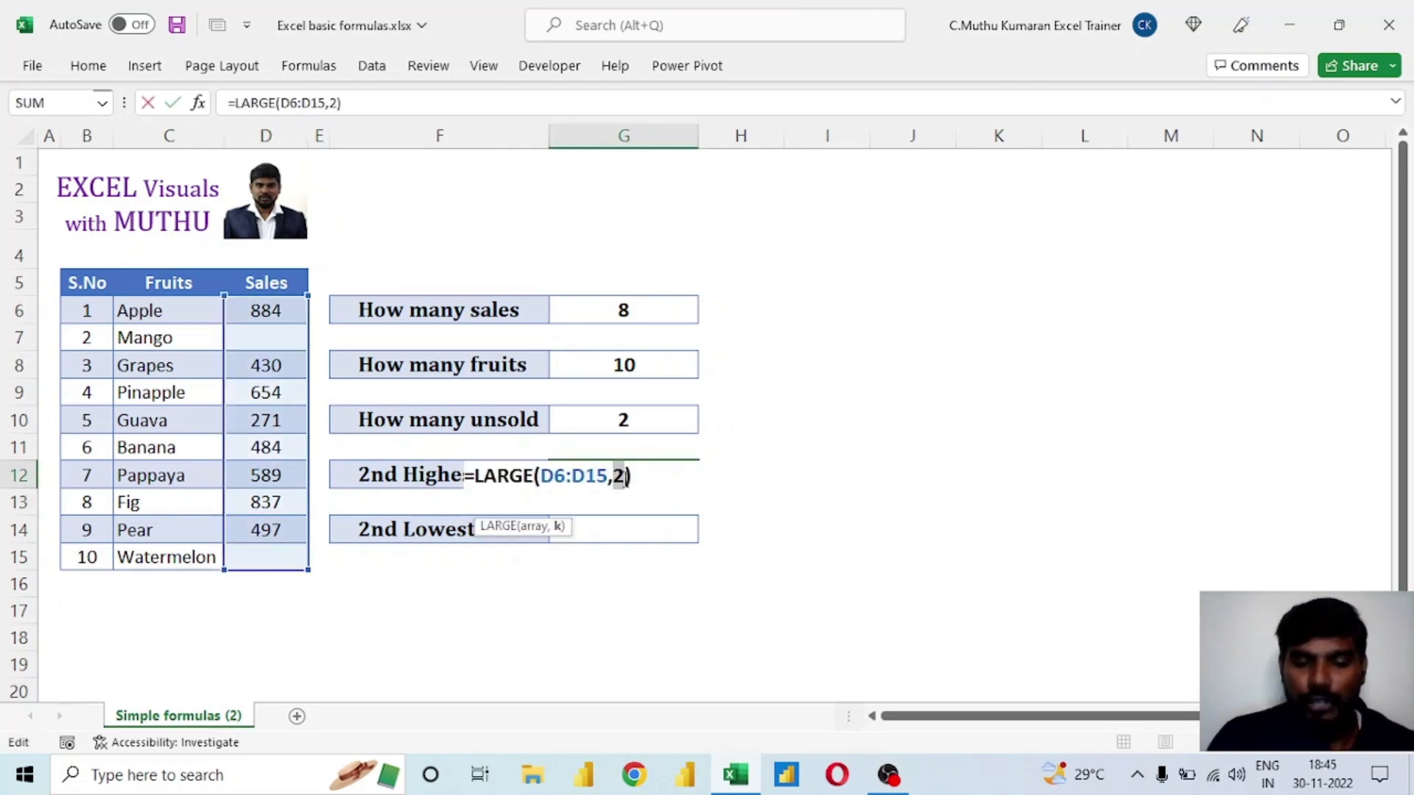
key("ctrl+Return")
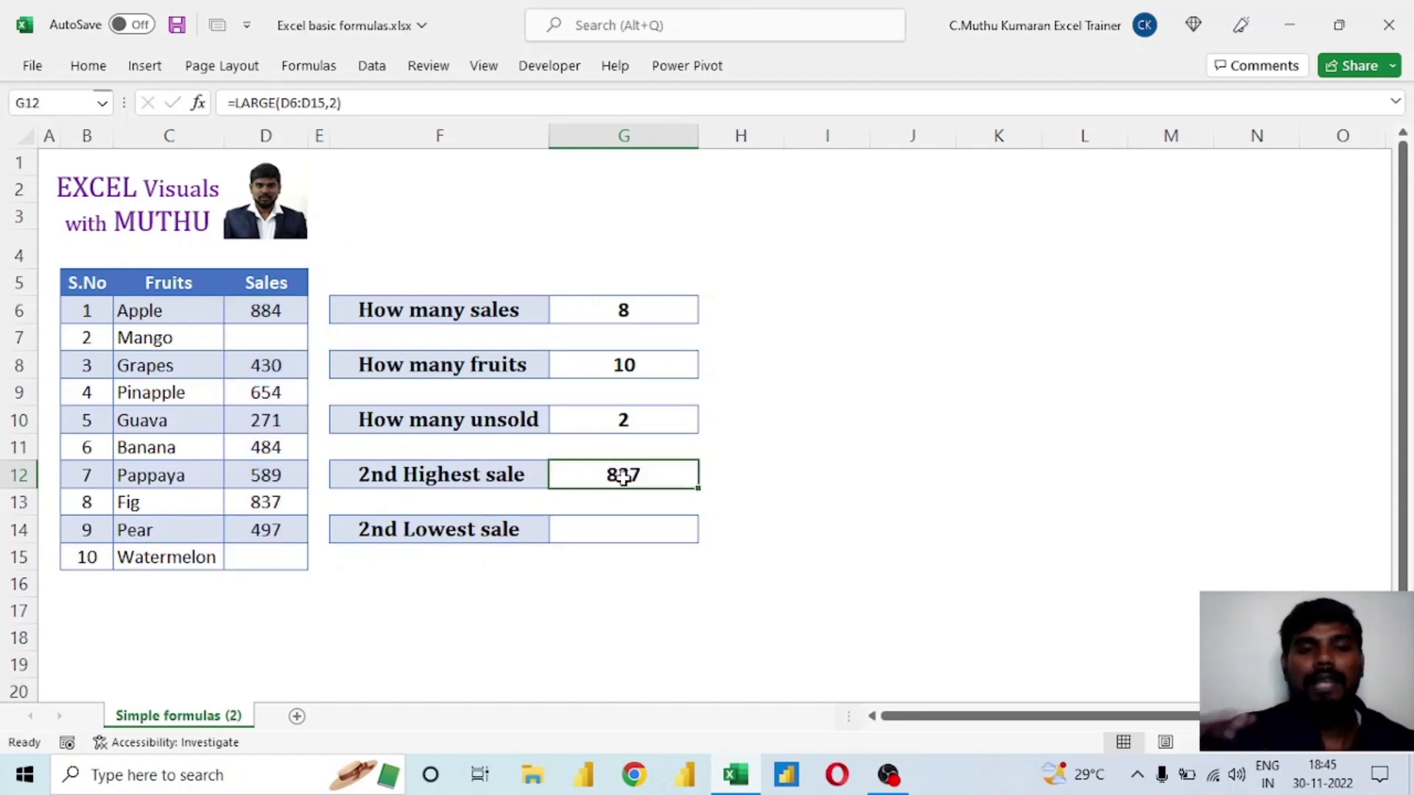
Find the second lowest sale with the formula =SMALL(D6:D15,2) in cell G14
left_click(629, 527)
left_click(467, 527)
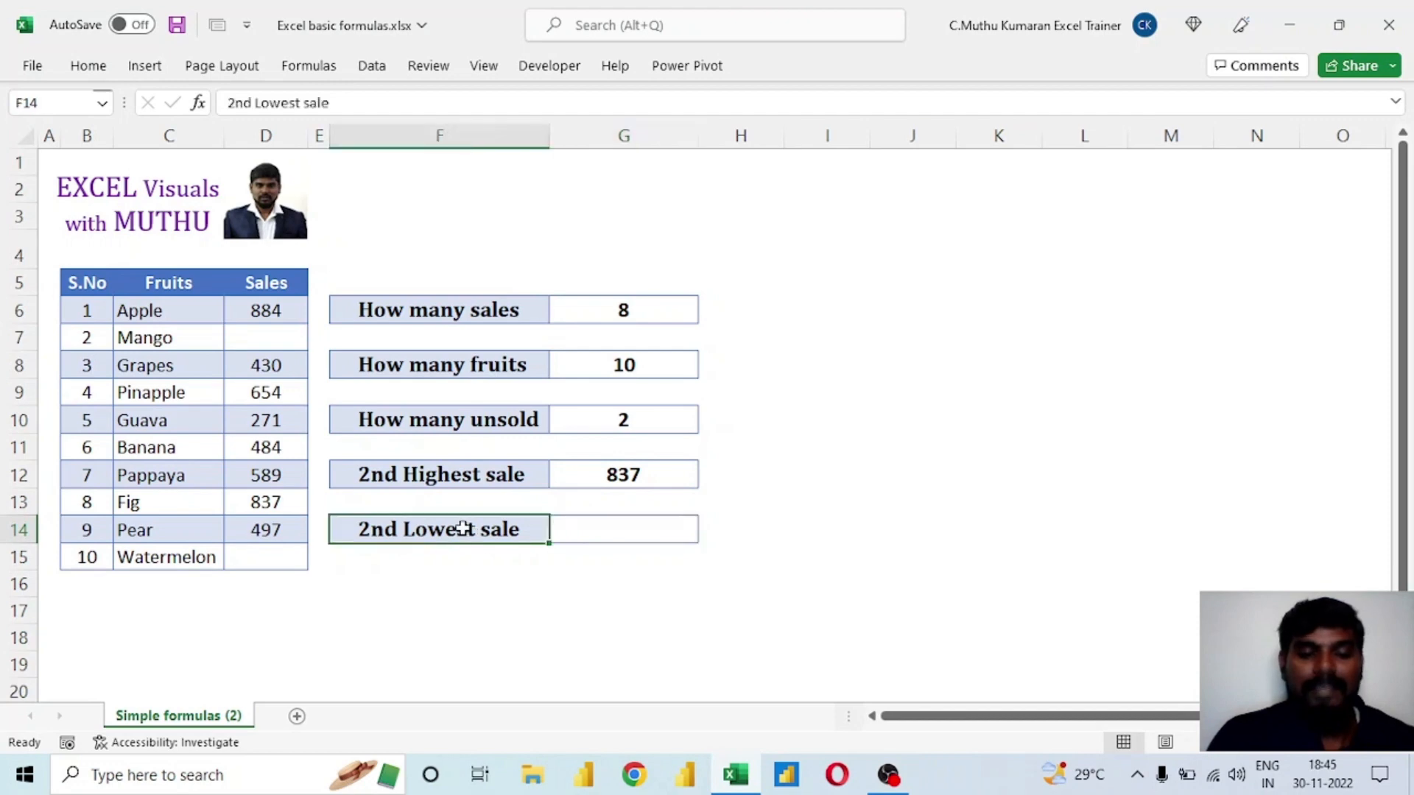
left_click(564, 528)
type("=")
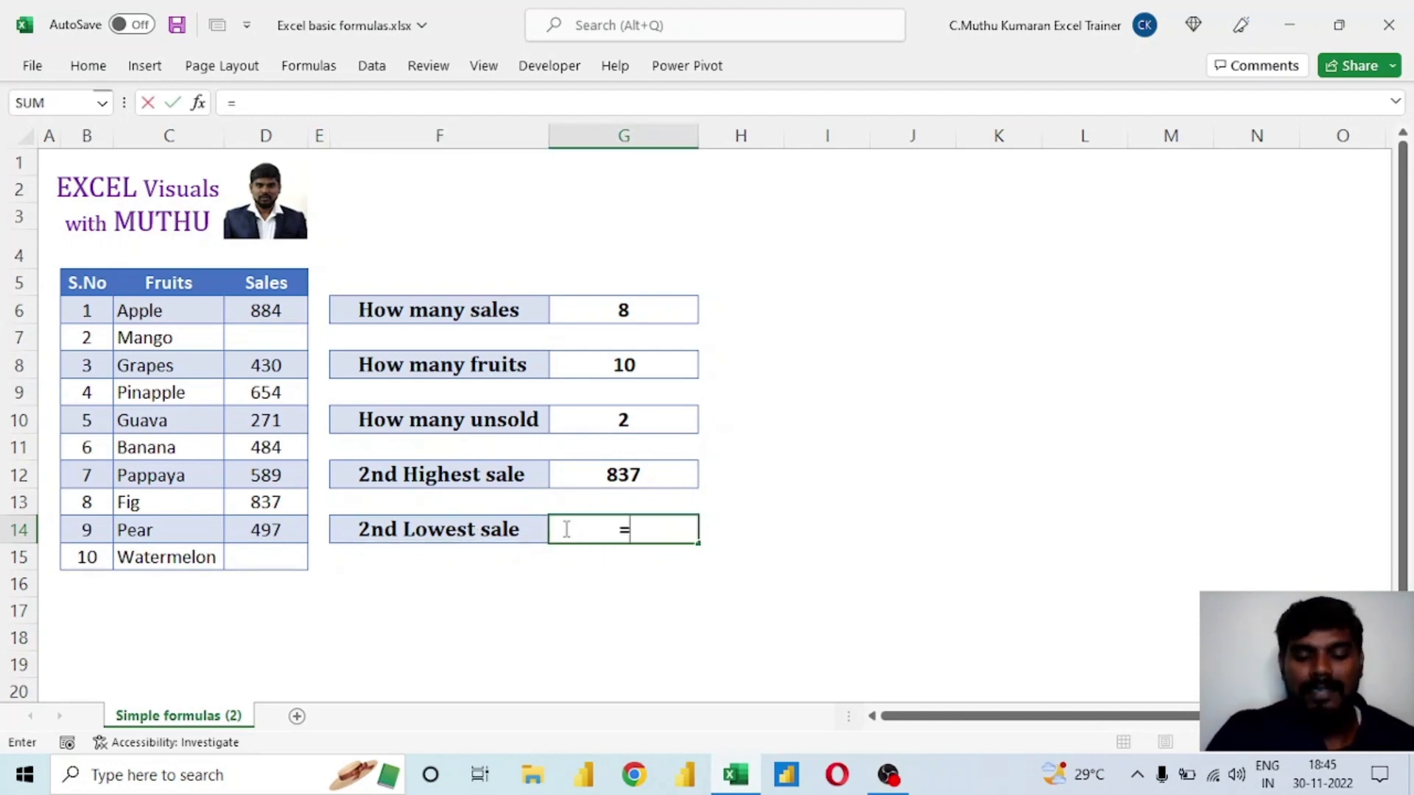
type("small")
key("Tab")
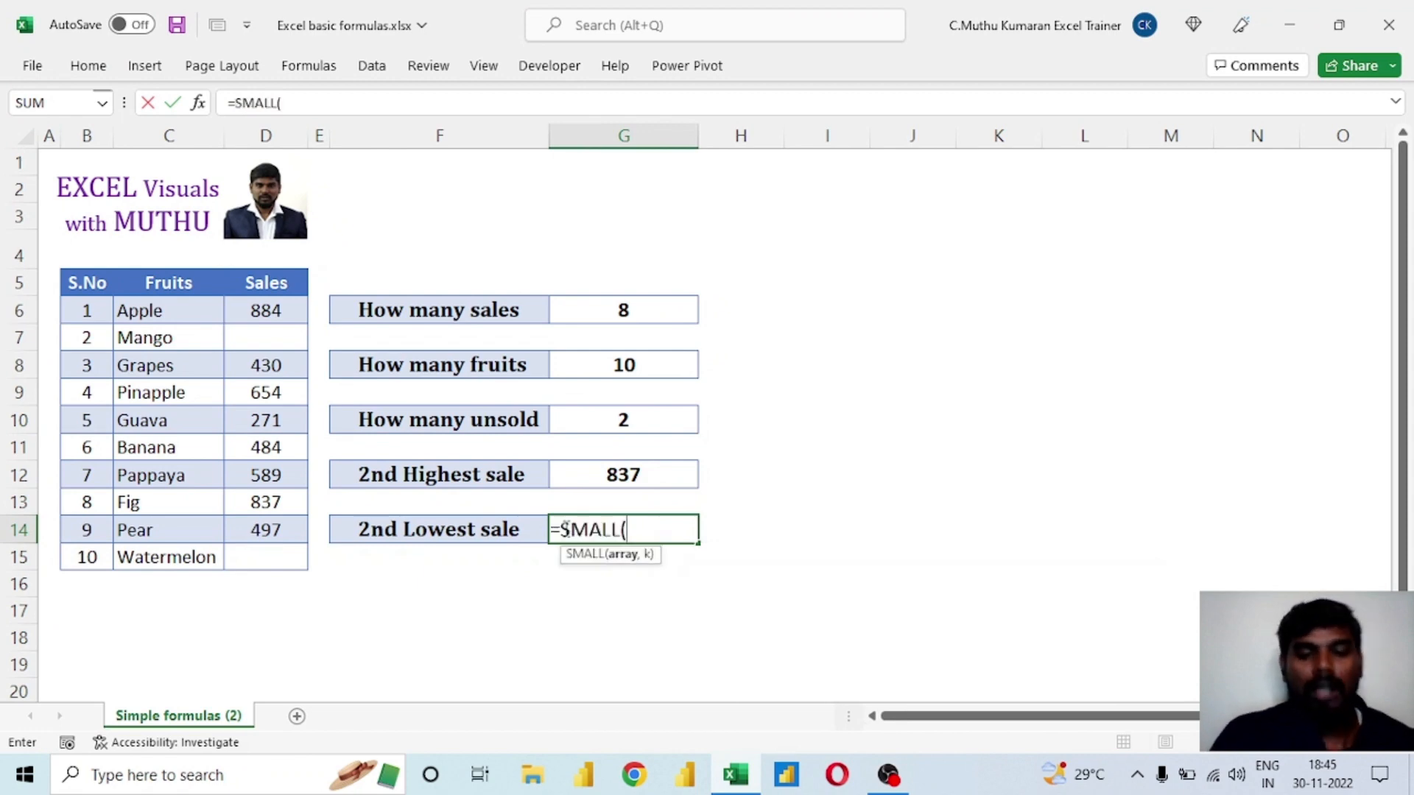
left_click_drag(257, 302, 261, 556)
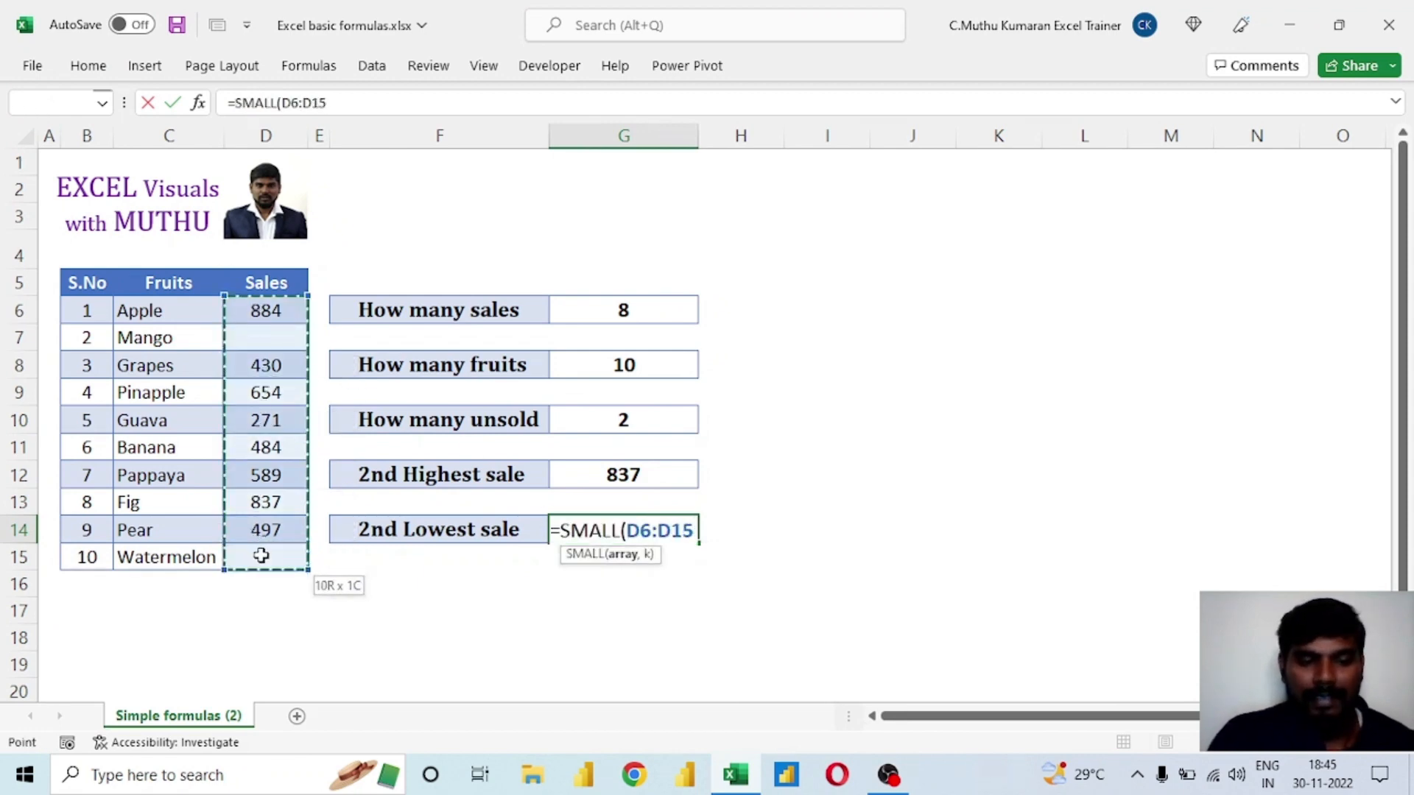
type(",2)")
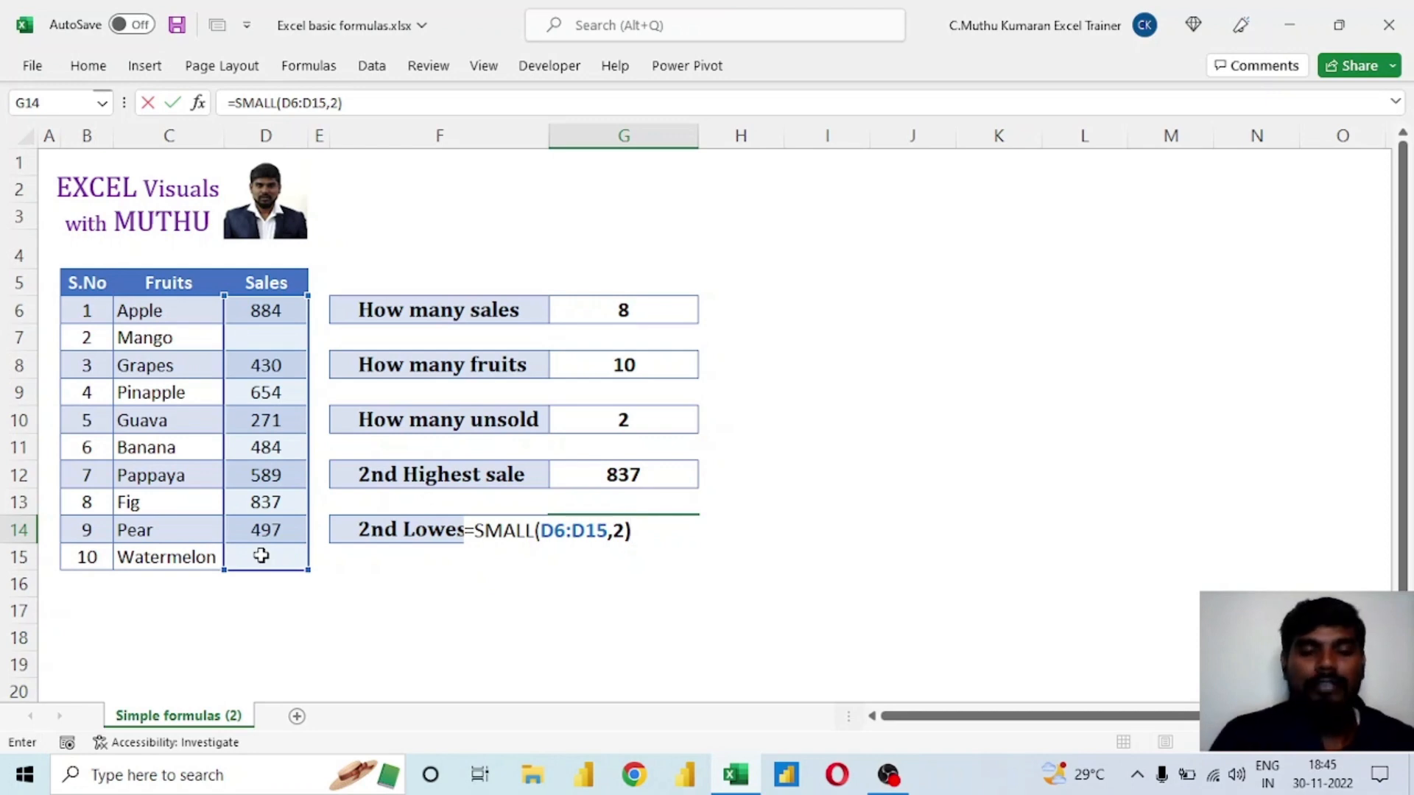
key("Return")
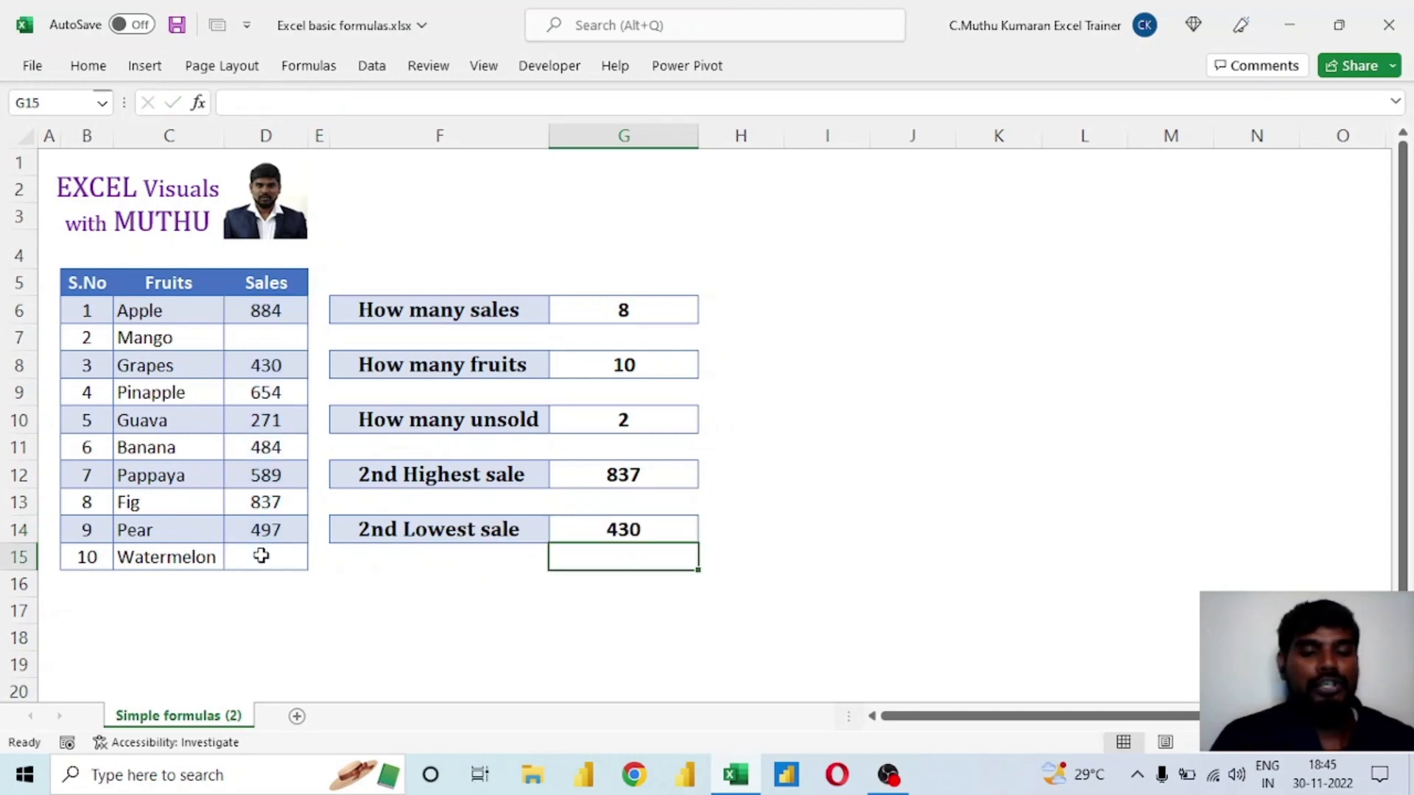
Compare the 2nd Lowest sale in cell G14 with the Guava and Grapes sales in D10 and D8
left_click(251, 416)
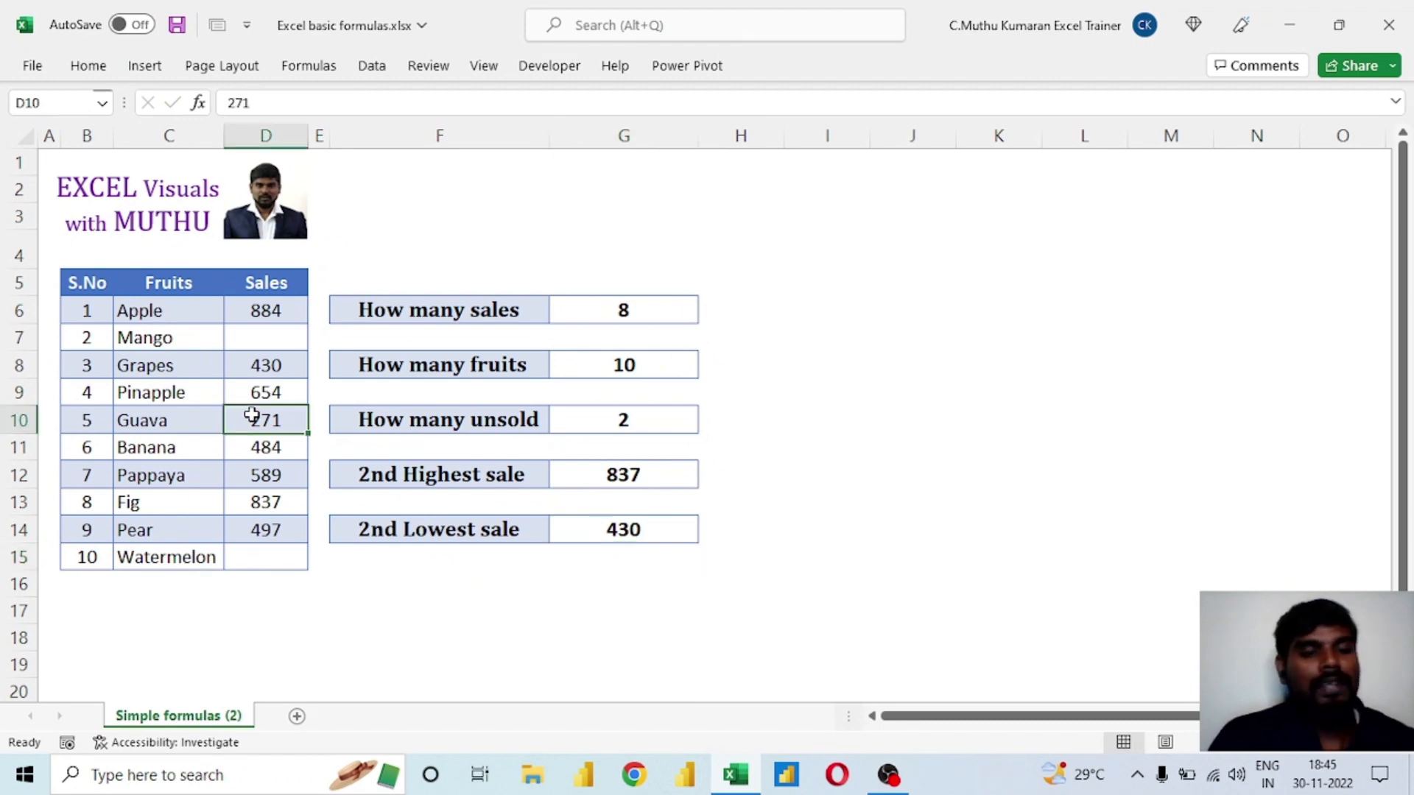
left_click(272, 371, "ctrl")
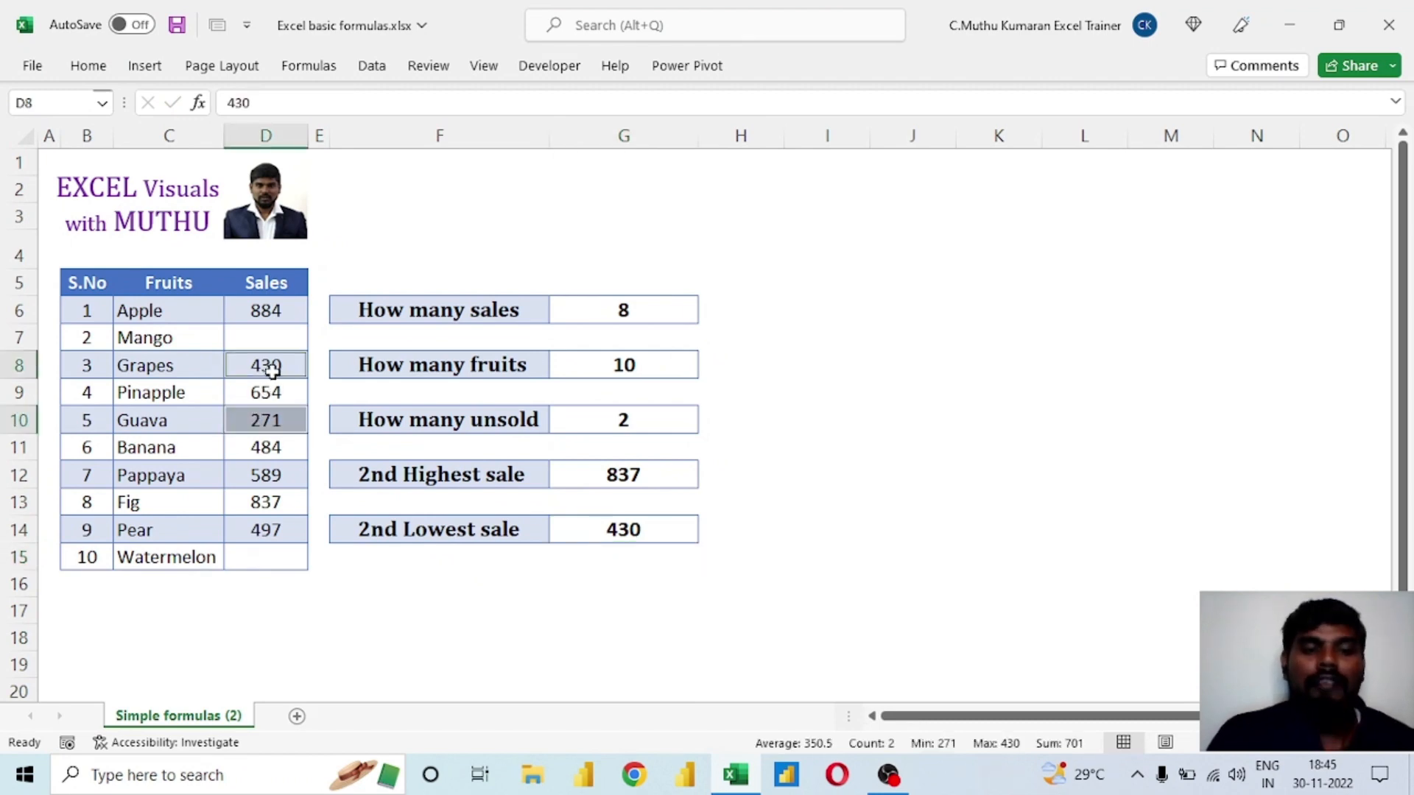
left_click(561, 531)
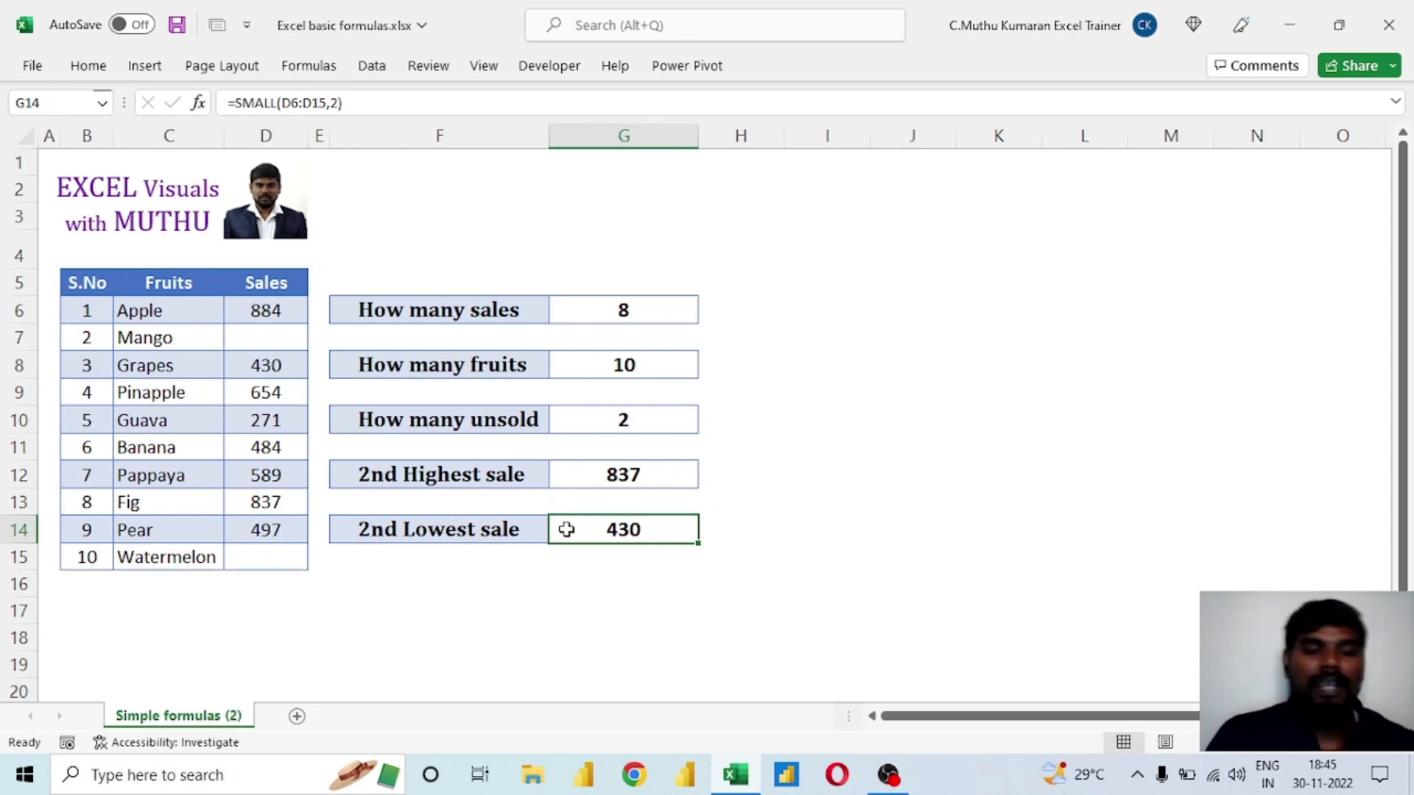
Review the summary results in G6:G14, including the formulas in cells G8 and G12
left_click_drag(593, 308, 642, 527)
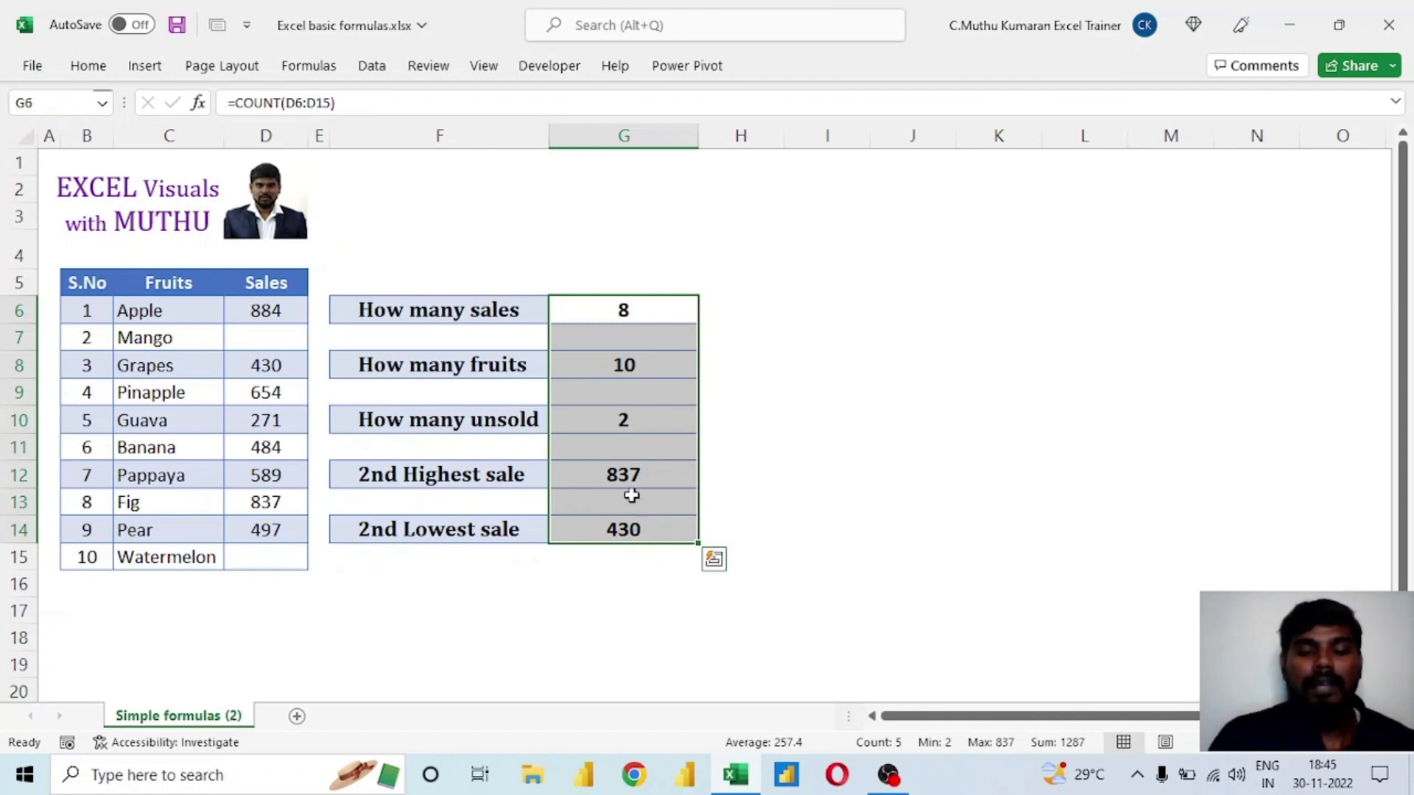
left_click(616, 363)
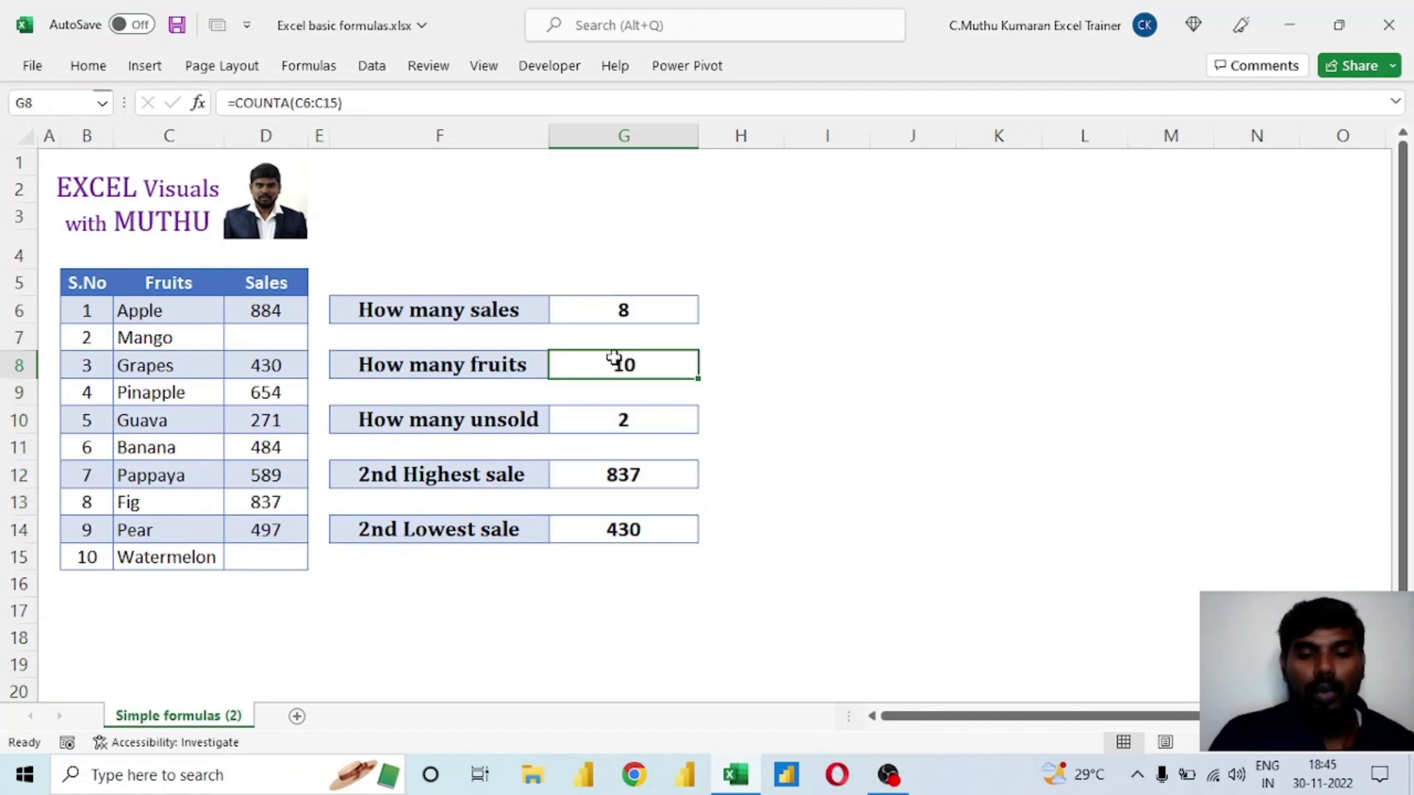
double_click(630, 471)
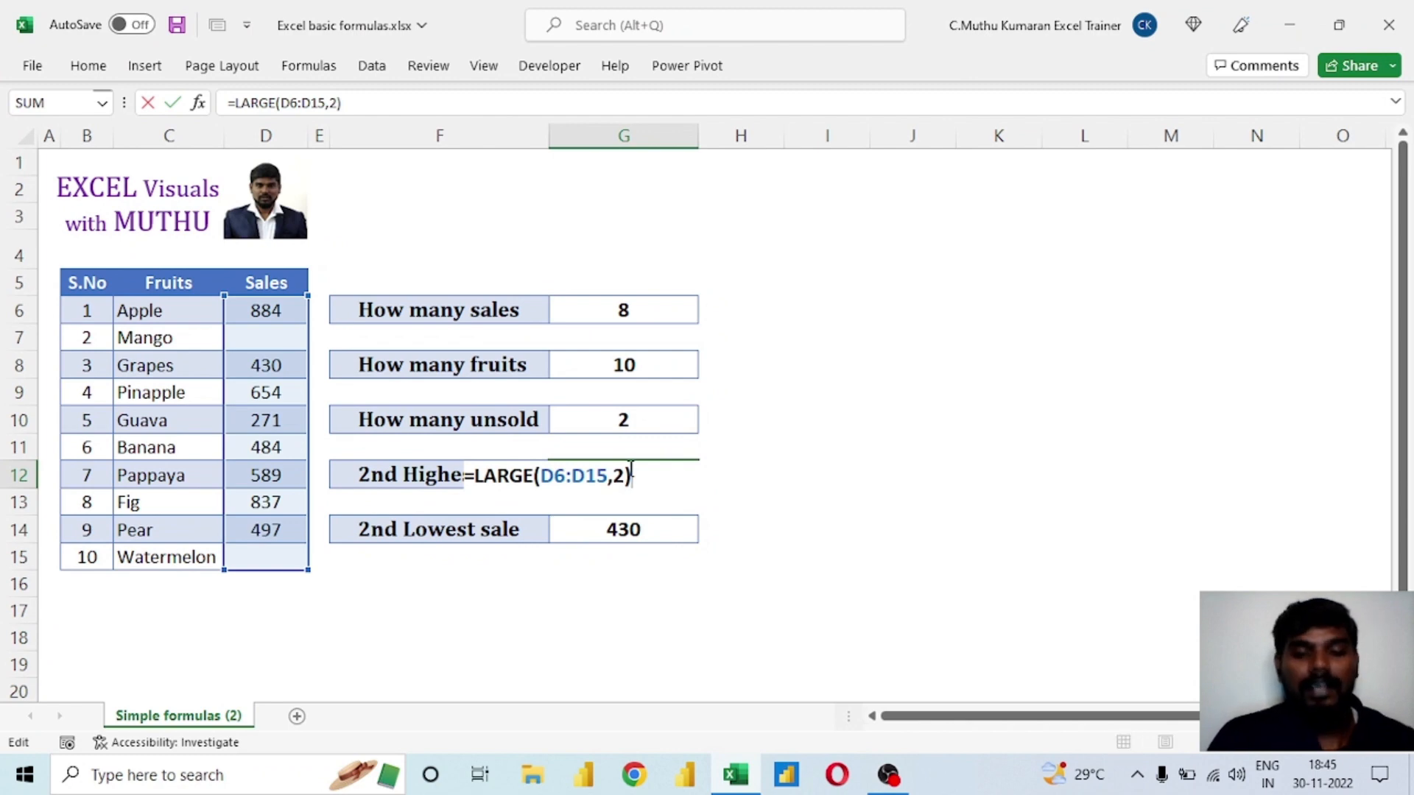
key("Escape")
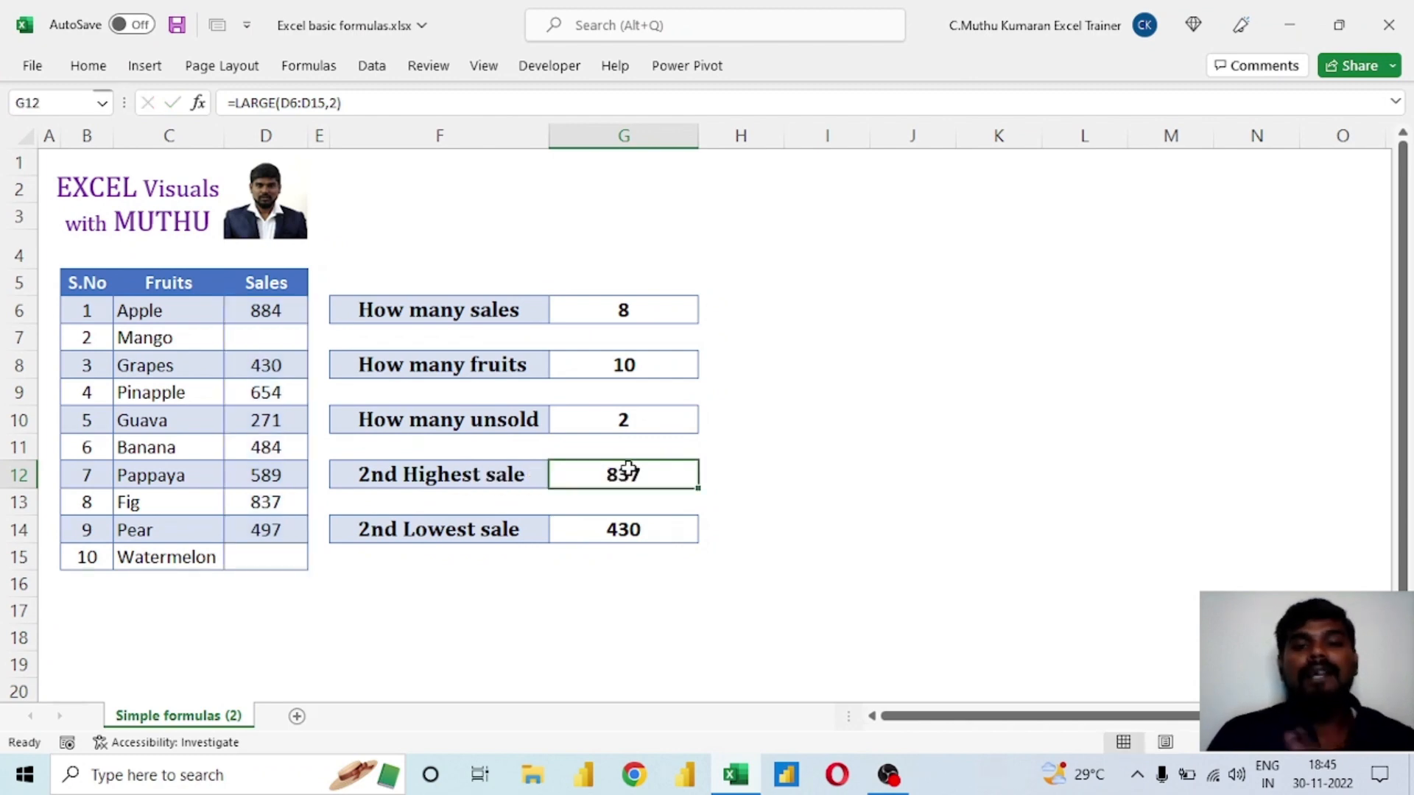
left_click(758, 372)
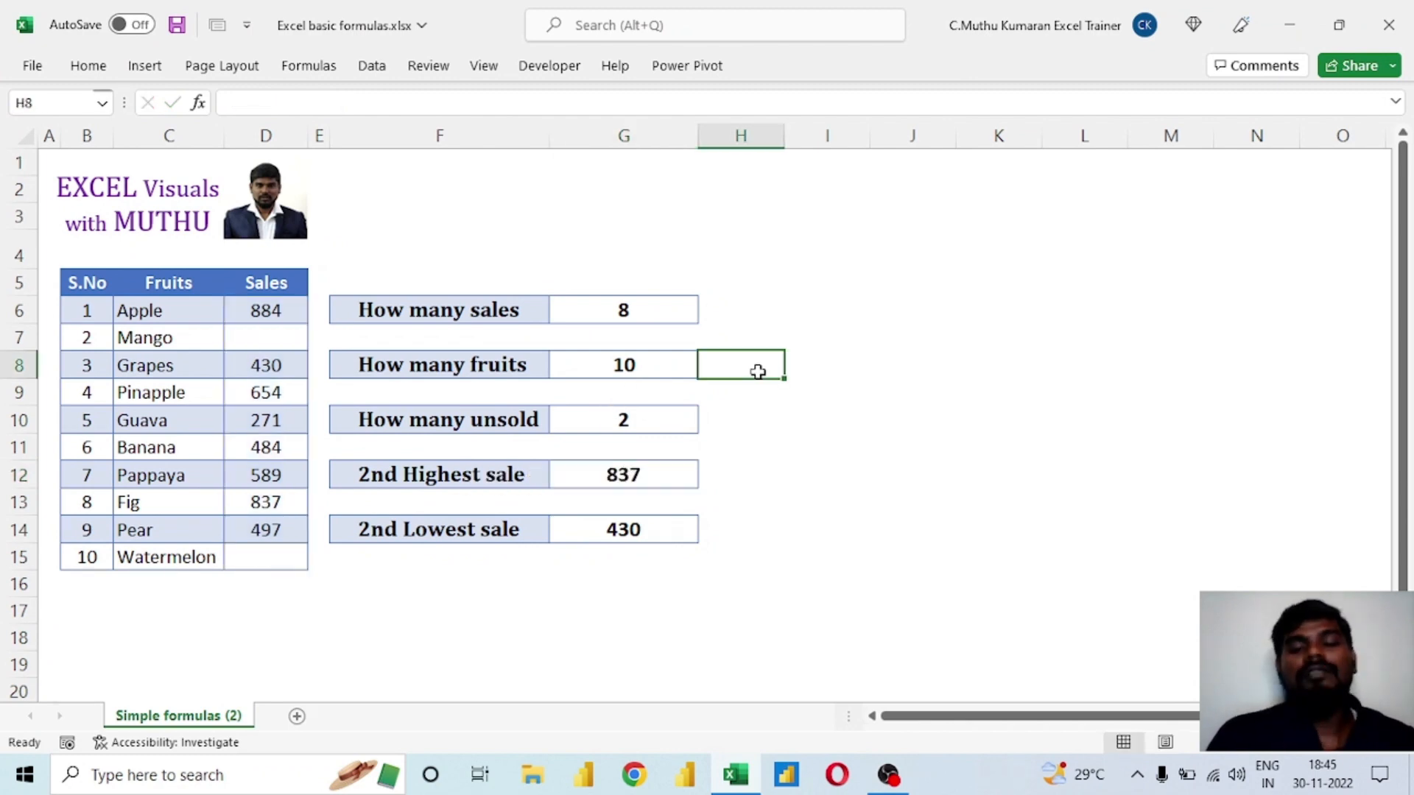